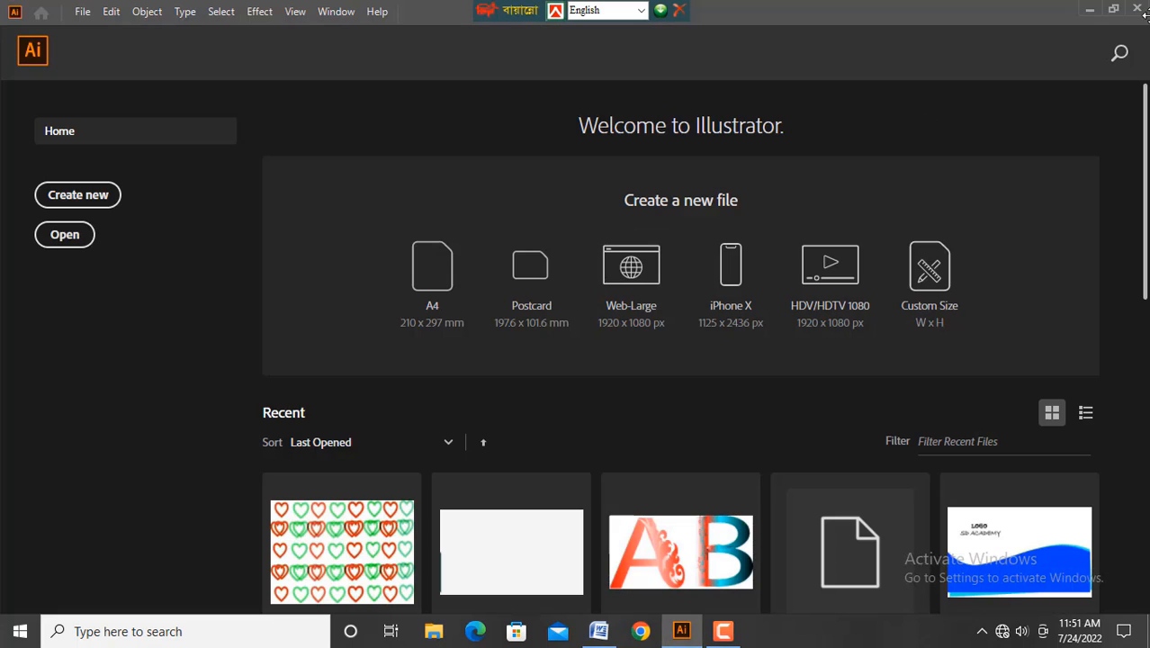
Create a new document 1000 px wide and 500 px high.
{"action": "left_click", "coordinate": [83, 13]}
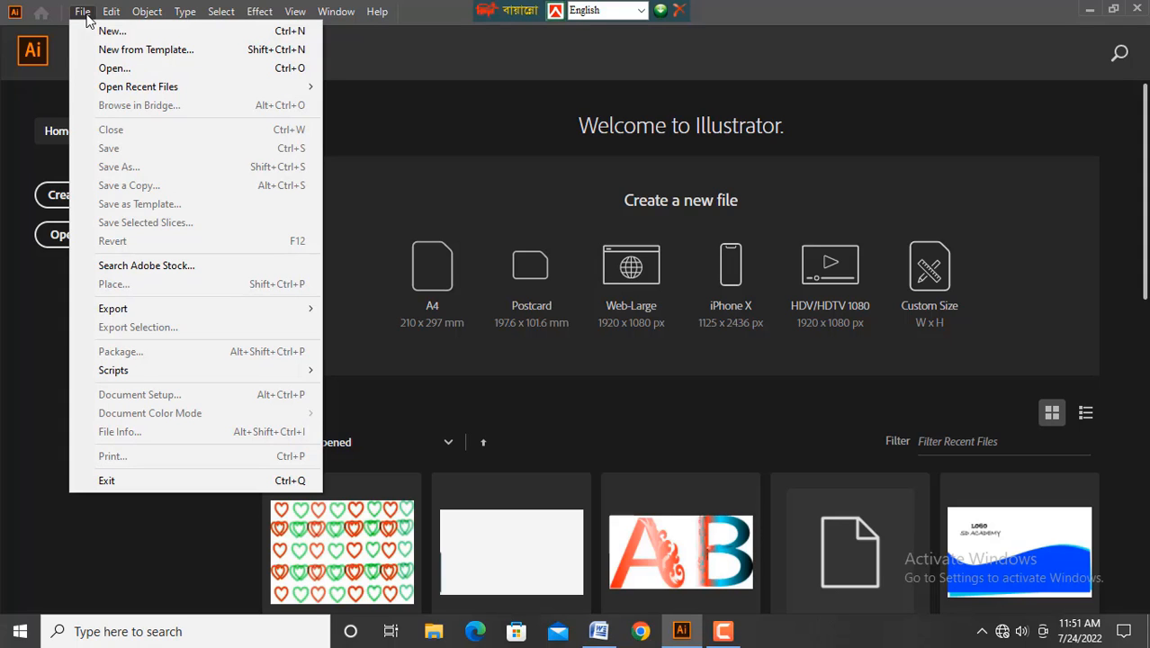
{"action": "left_click", "coordinate": [96, 26]}
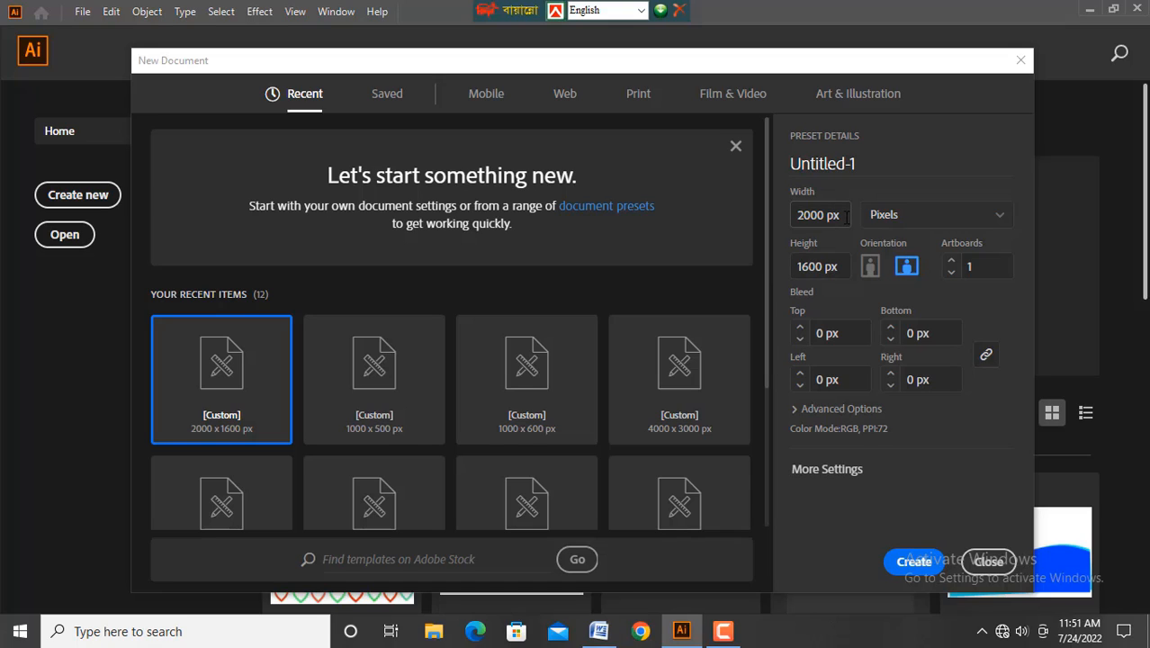
{"action": "left_click_drag", "start_coordinate": [846, 217], "coordinate": [790, 214]}
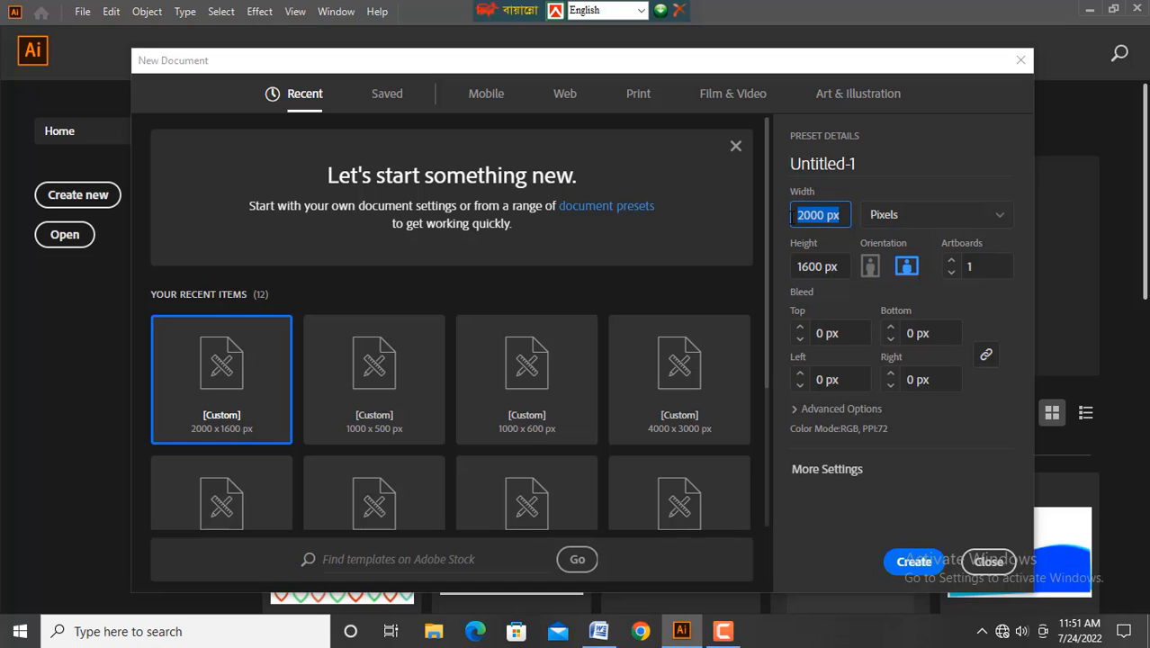
{"action": "type", "text": "1000"}
{"action": "left_click_drag", "start_coordinate": [845, 267], "coordinate": [795, 277]}
{"action": "type", "text": "500"}
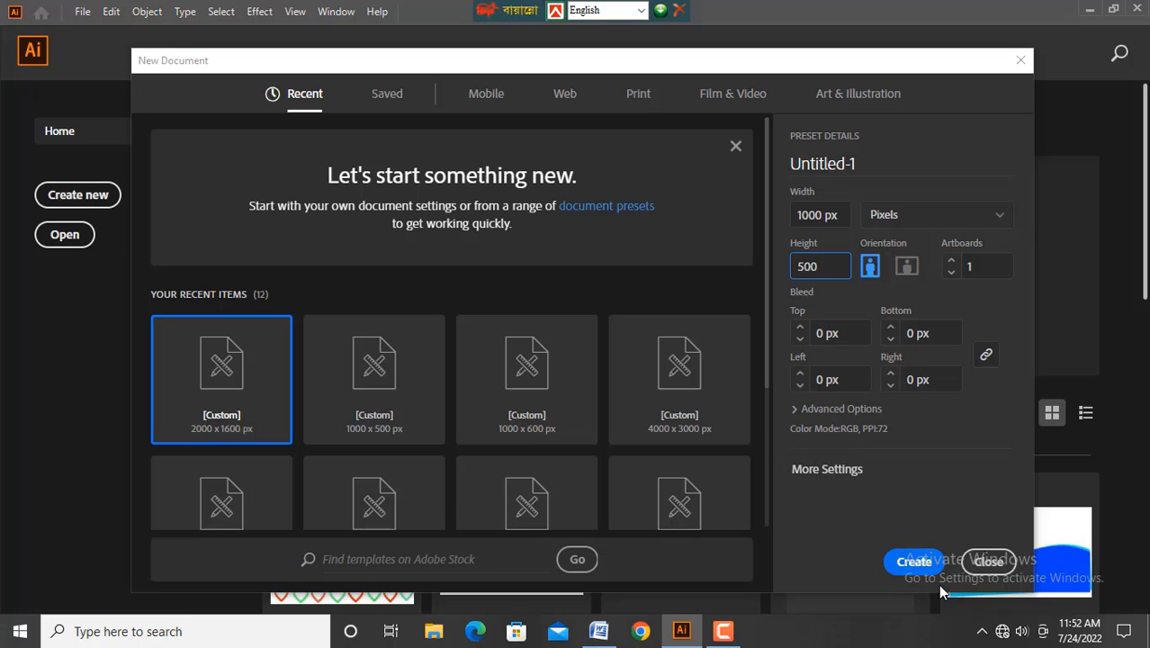
{"action": "left_click", "coordinate": [914, 563]}
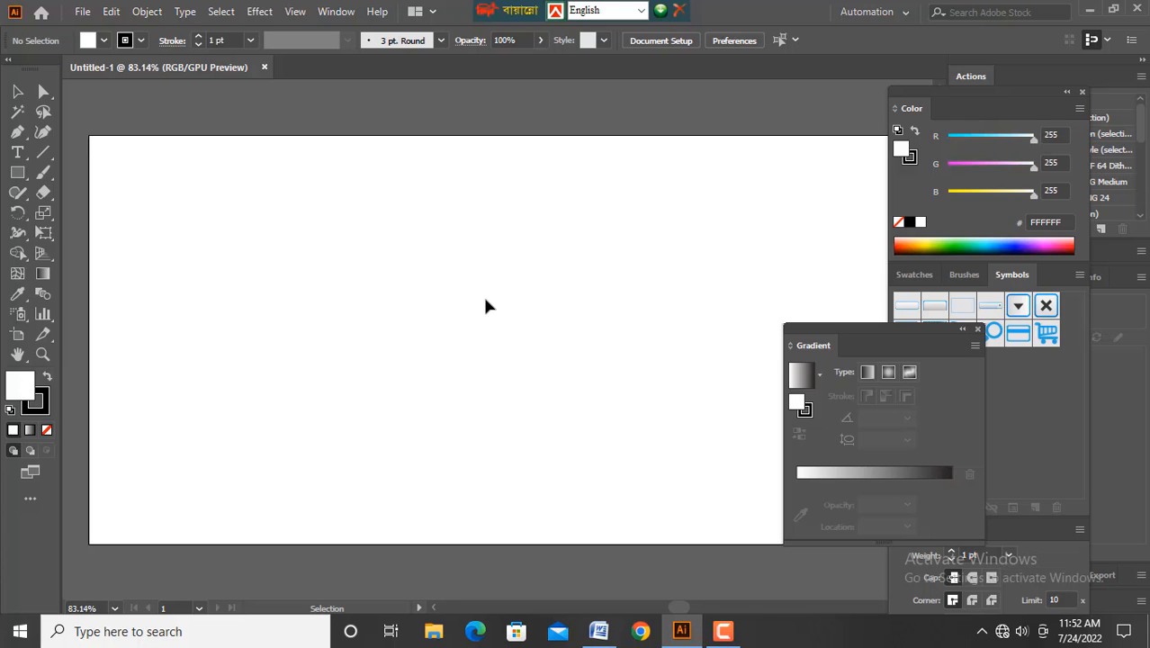
Move the Gradient panel away from the artboard to free up the drawing area.
{"action": "left_click_drag", "start_coordinate": [872, 337], "coordinate": [1018, 308]}
{"action": "scroll", "coordinate": [279, 273], "scroll_direction": "up", "scroll_amount": 1}
{"action": "scroll", "coordinate": [257, 270], "scroll_direction": "down", "scroll_amount": 2}
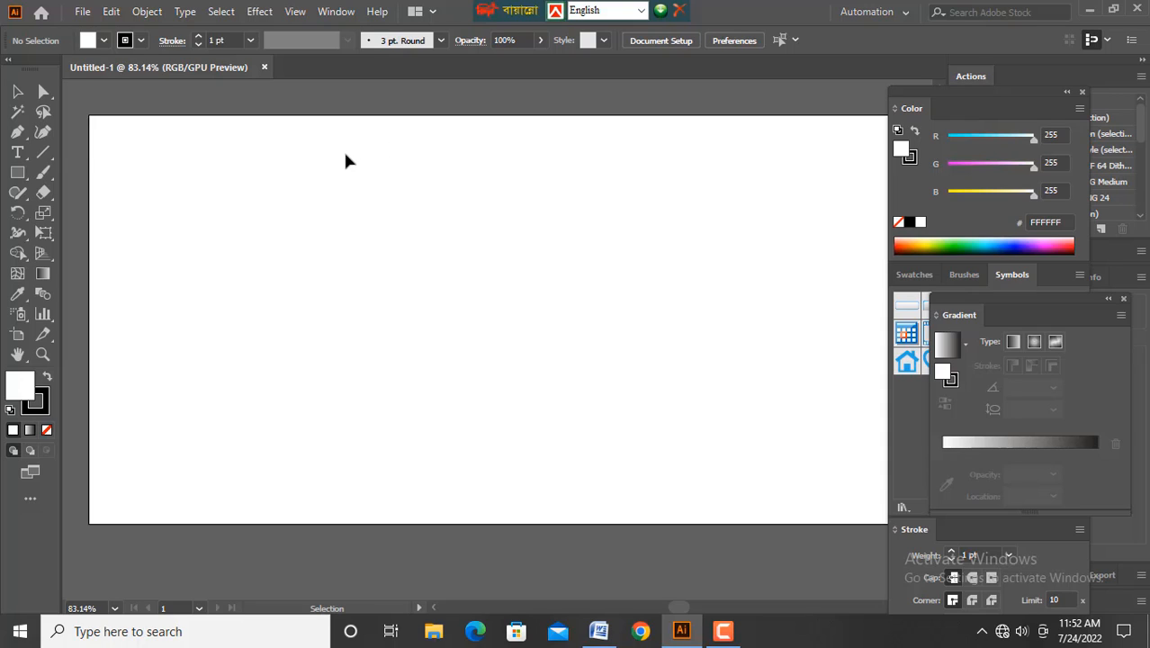
{"action": "right_click", "coordinate": [292, 201]}
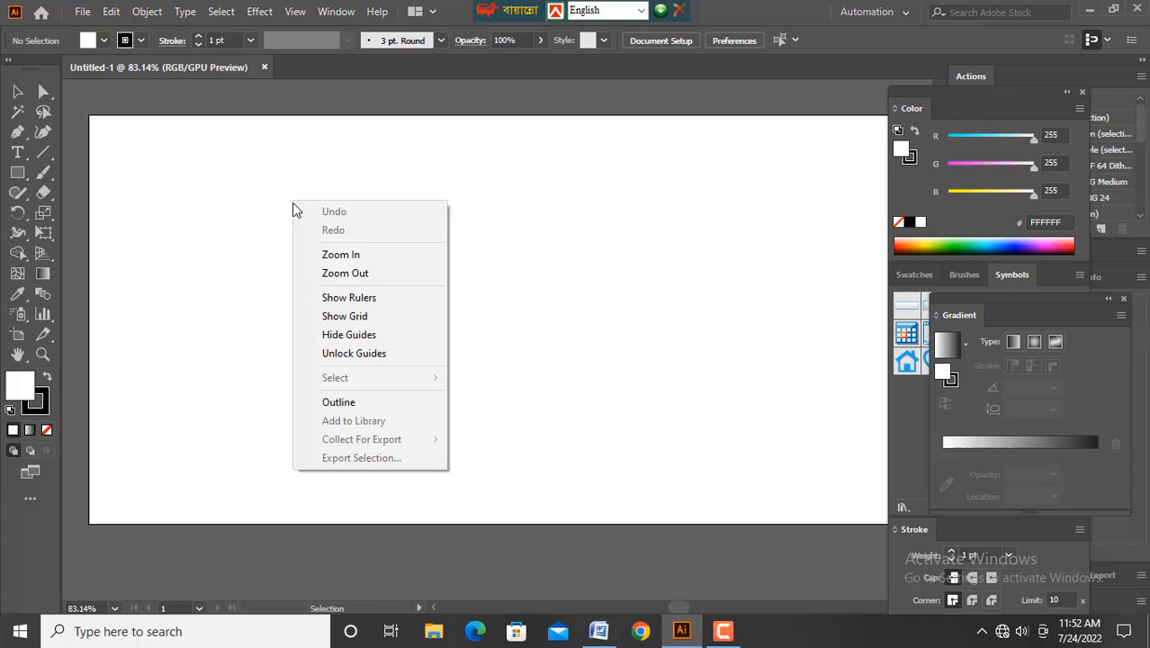
{"action": "left_click", "coordinate": [162, 186]}
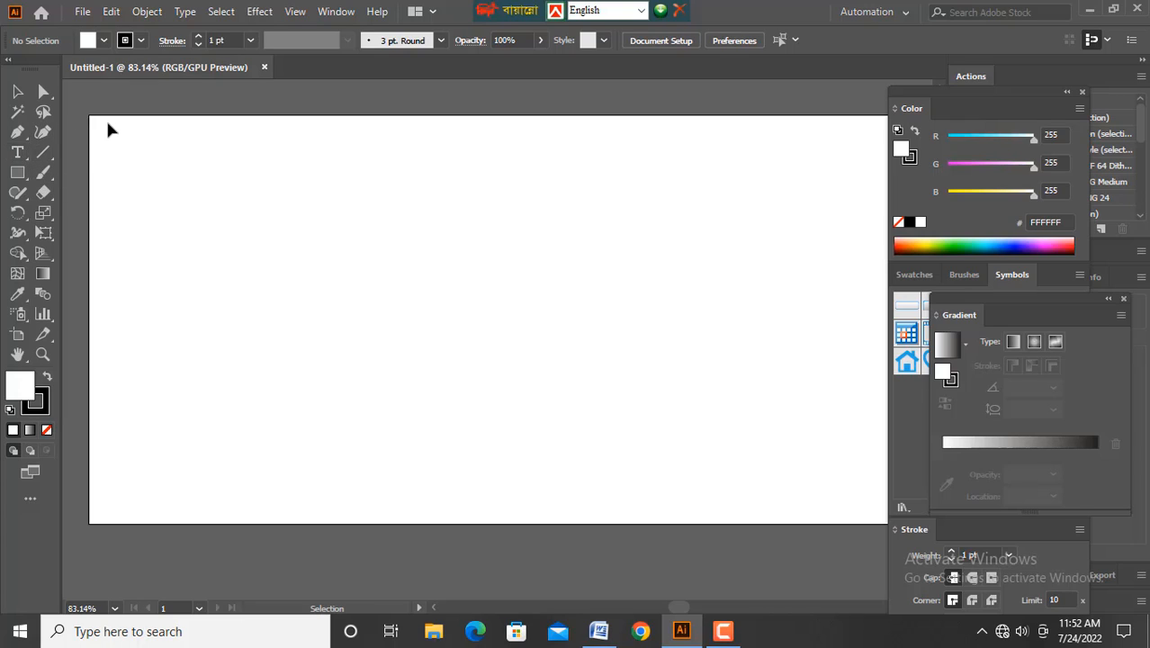
Set the Rectangle tool up with no fill and a red FF0000 stroke.
{"action": "left_click", "coordinate": [17, 173]}
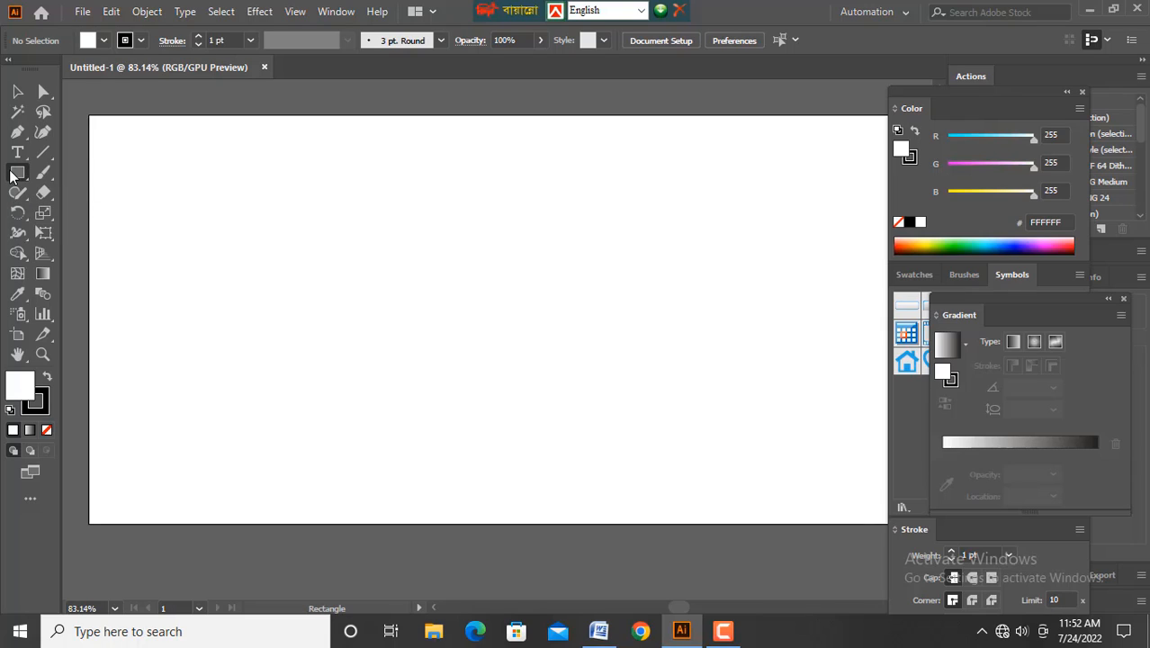
{"action": "left_click", "coordinate": [47, 429]}
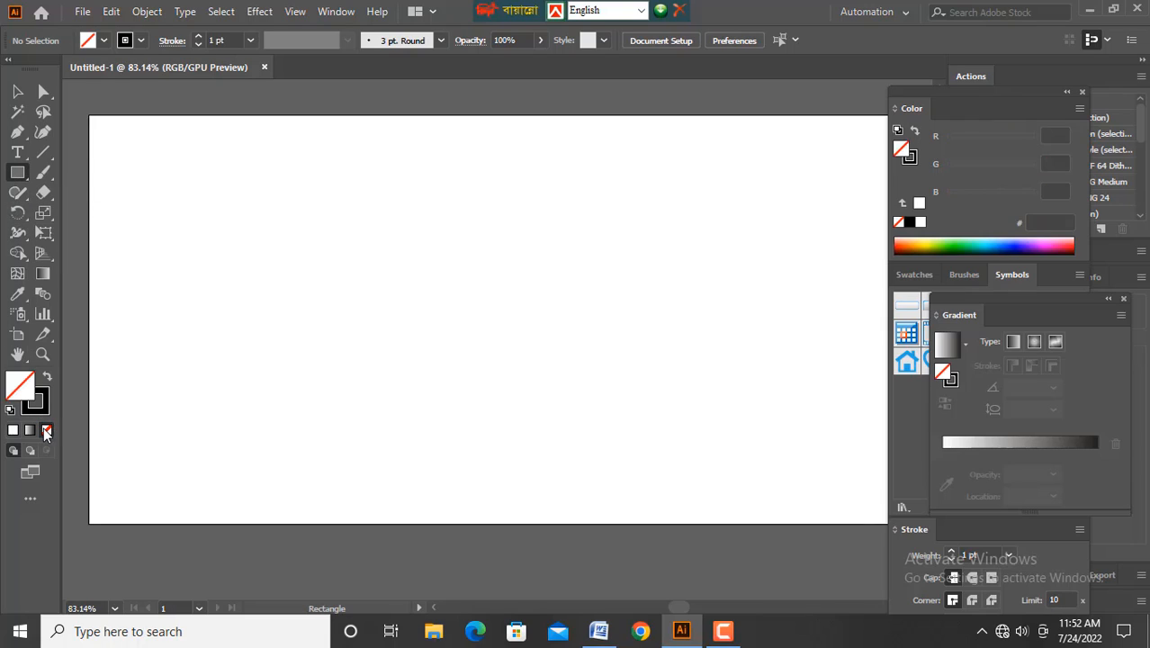
{"action": "left_click", "coordinate": [43, 410]}
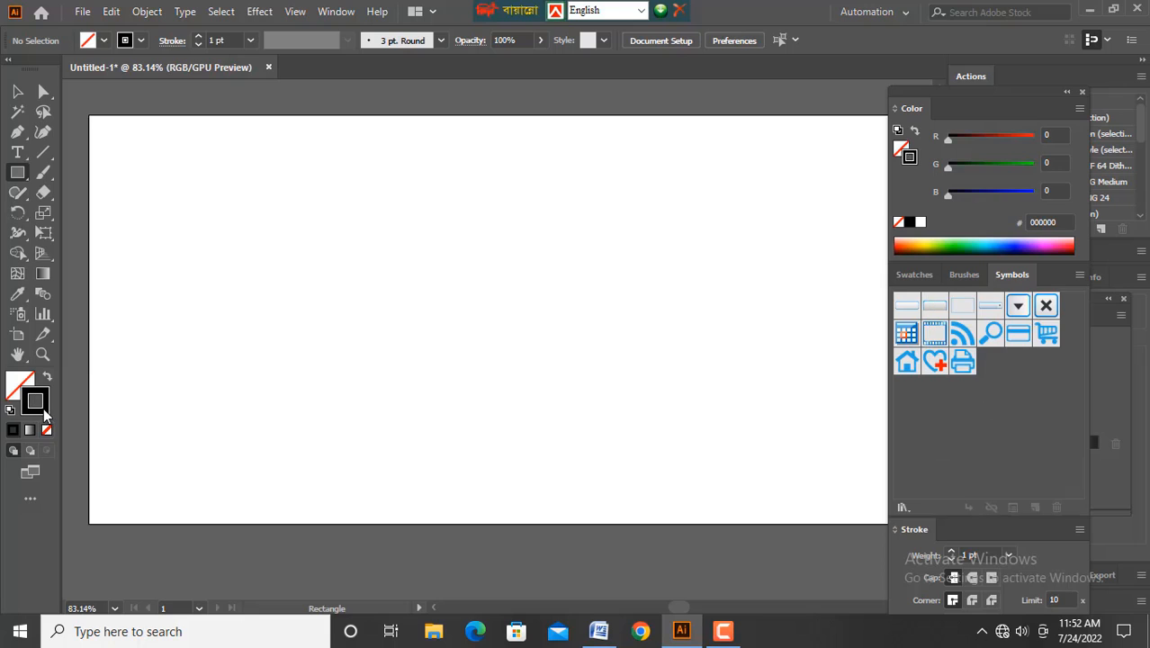
{"action": "left_click", "coordinate": [125, 41]}
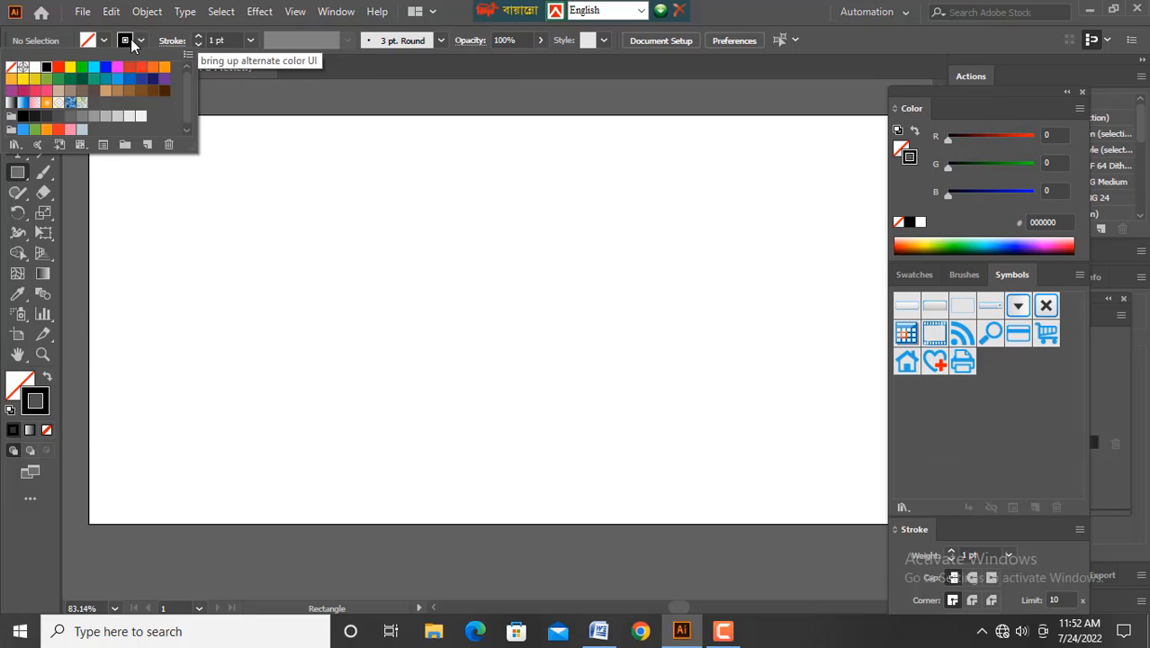
{"action": "left_click", "coordinate": [59, 69]}
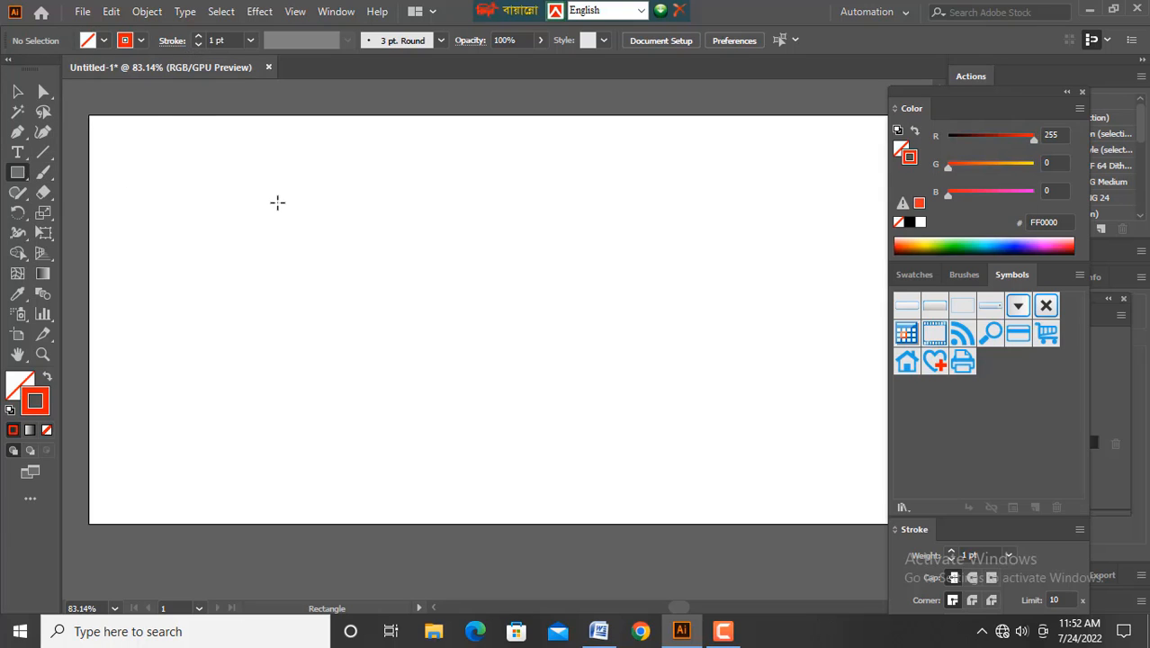
Draw a portrait rectangle on the left half of the artboard and set its stroke weight to 6 pt.
{"action": "mouse_move", "coordinate": [277, 202]}
{"action": "left_mouse_down"}
{"action": "mouse_move", "coordinate": [344, 337]}
{"action": "mouse_move", "coordinate": [439, 344]}
{"action": "mouse_move", "coordinate": [415, 354]}
{"action": "mouse_move", "coordinate": [417, 370]}
{"action": "mouse_move", "coordinate": [411, 353]}
{"action": "mouse_move", "coordinate": [414, 364]}
{"action": "left_mouse_up"}
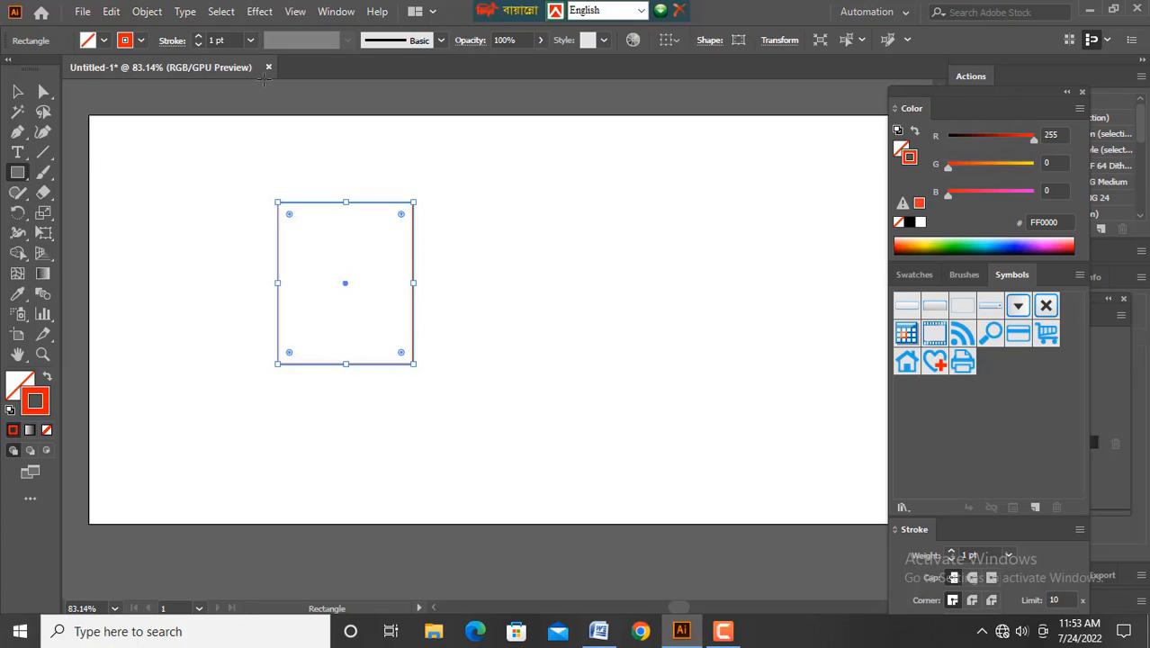
{"action": "left_click", "coordinate": [250, 40]}
{"action": "left_click", "coordinate": [261, 209]}
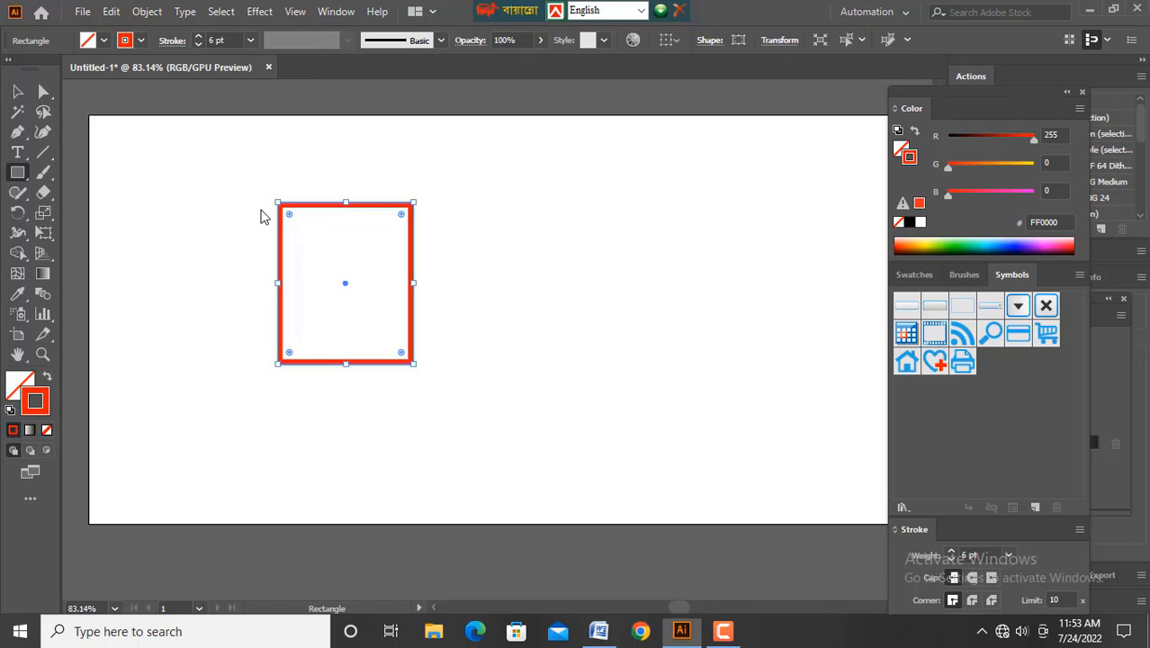
Open the 3D Extrude & Bevel effect for the red rectangle and turn on its preview.
{"action": "scroll", "coordinate": [352, 353], "scroll_direction": "down", "scroll_amount": 1}
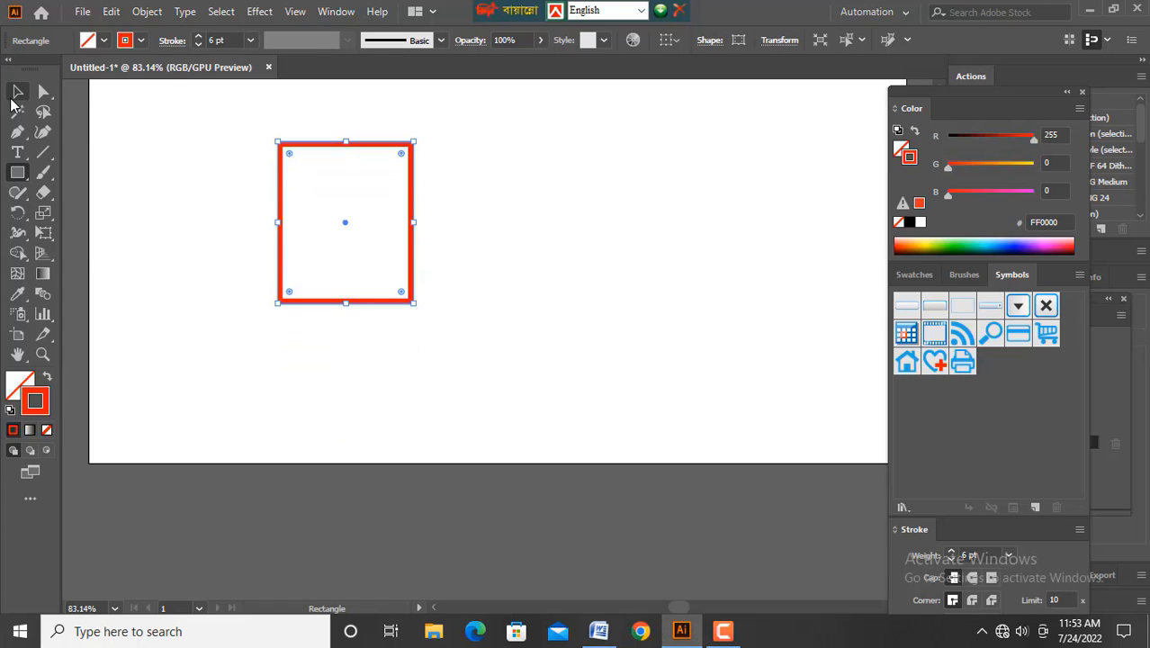
{"action": "left_click", "coordinate": [17, 91]}
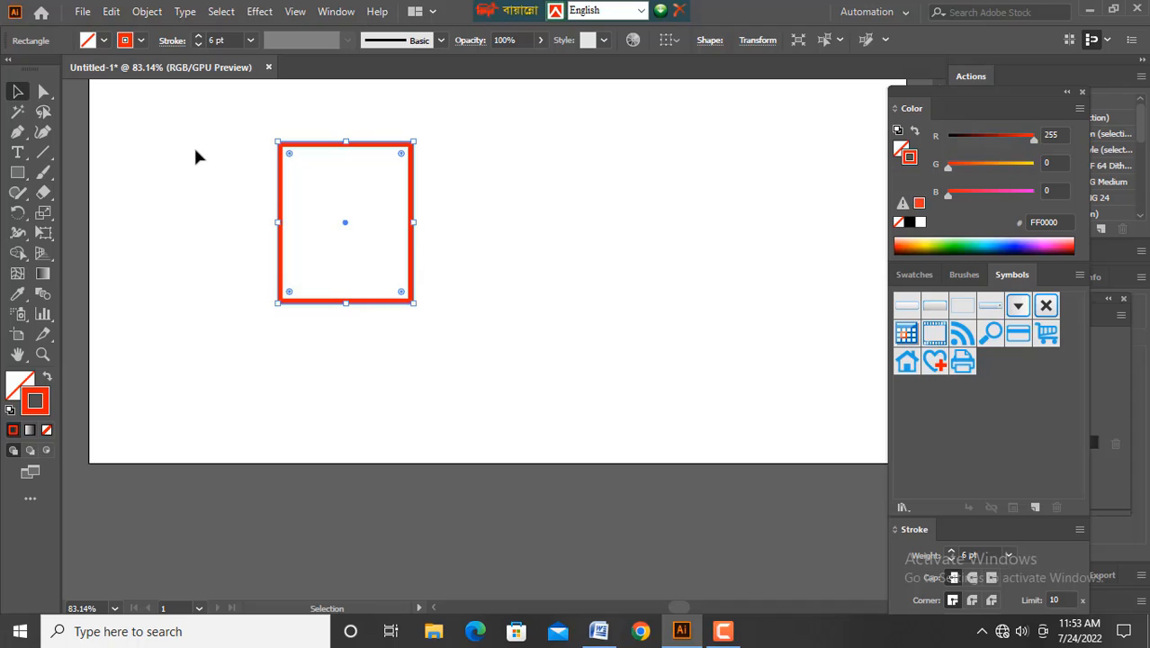
{"action": "scroll", "coordinate": [265, 221], "scroll_direction": "up", "scroll_amount": 2}
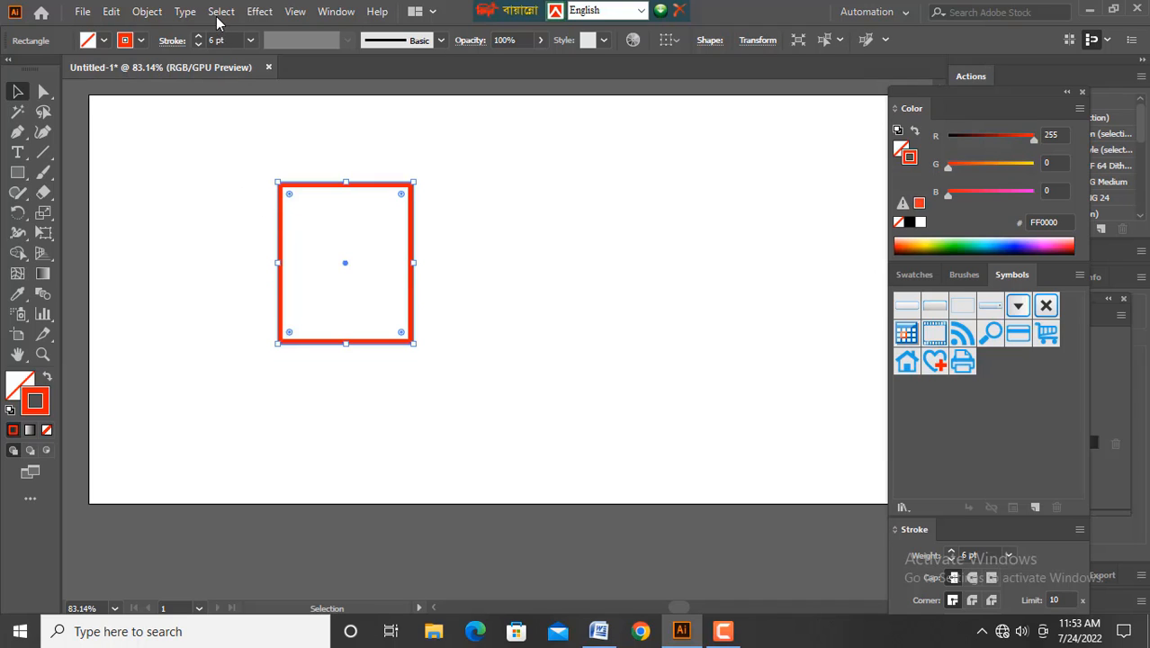
{"action": "left_click", "coordinate": [257, 15]}
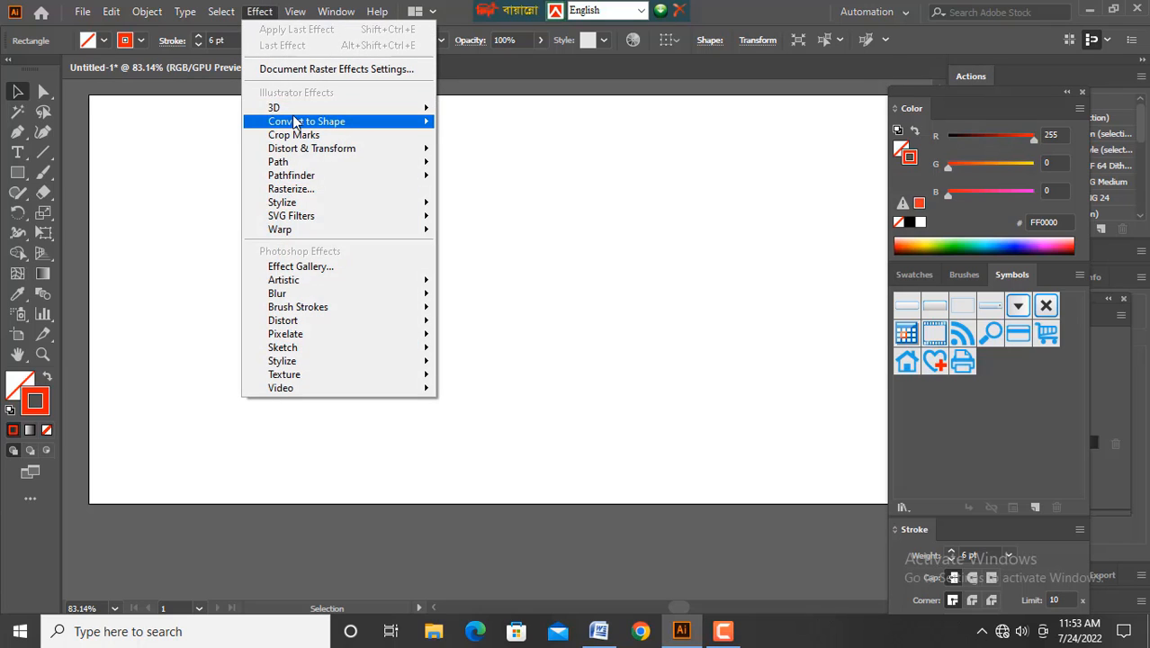
{"action": "mouse_move", "coordinate": [292, 117]}
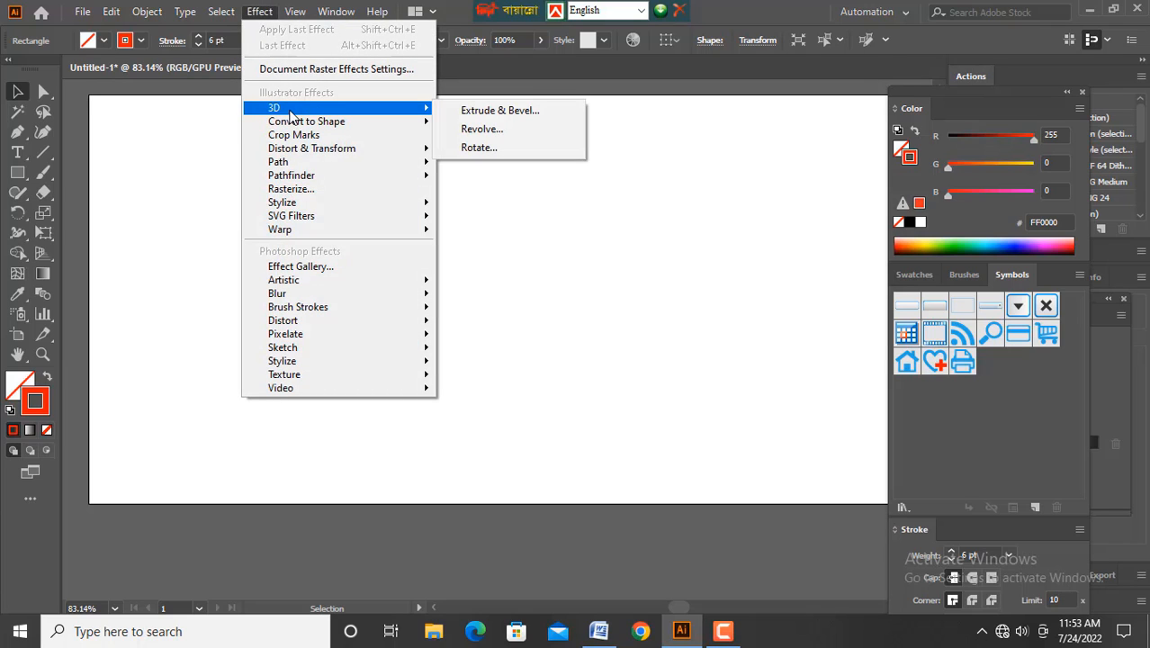
{"action": "left_click", "coordinate": [494, 111]}
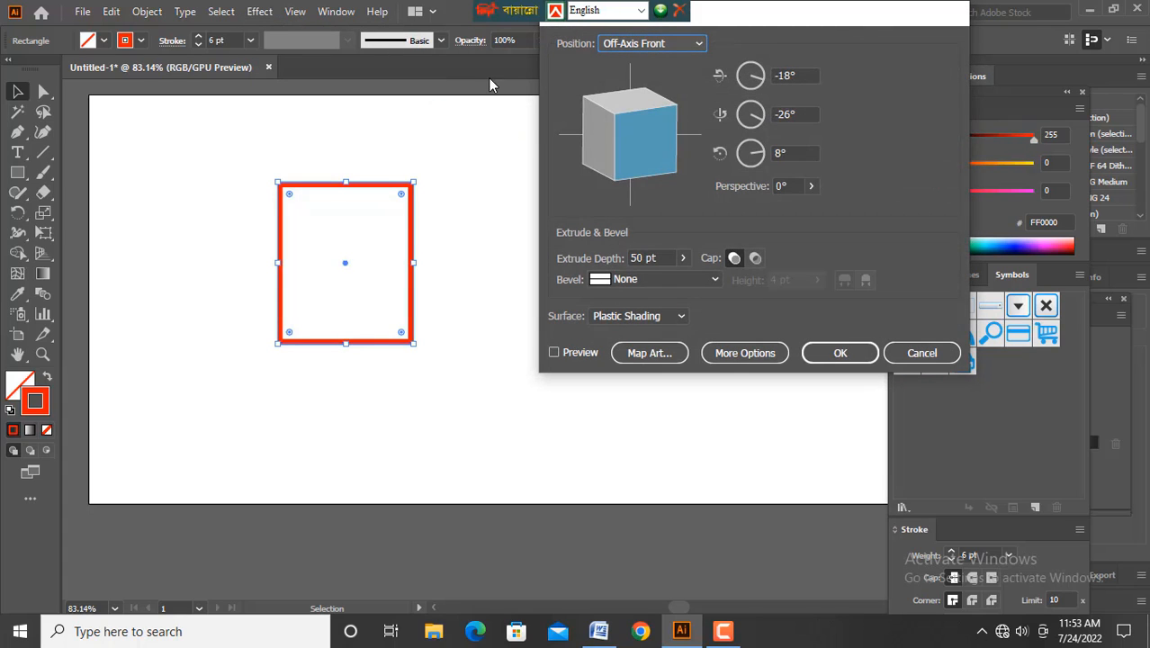
{"action": "left_click", "coordinate": [553, 352]}
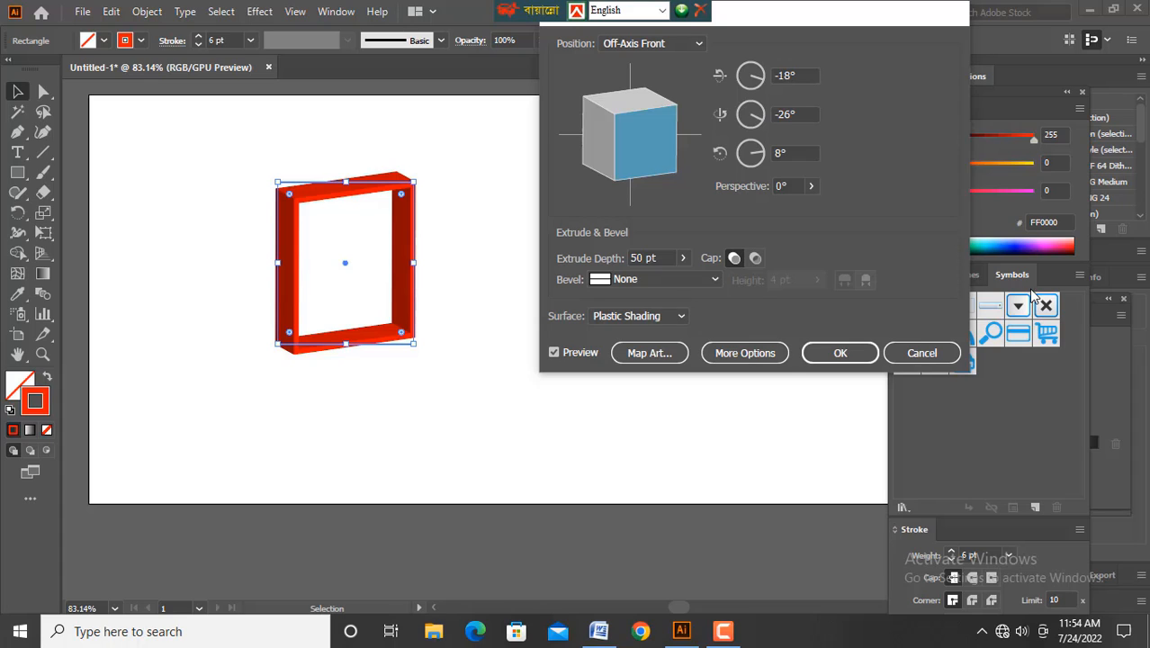
Set the extruded rectangle's X-axis rotation to -16° and its Y-axis rotation to -33°.
{"action": "left_click", "coordinate": [808, 75]}
{"action": "key", "text": "Up"}
{"action": "key", "text": "Up"}
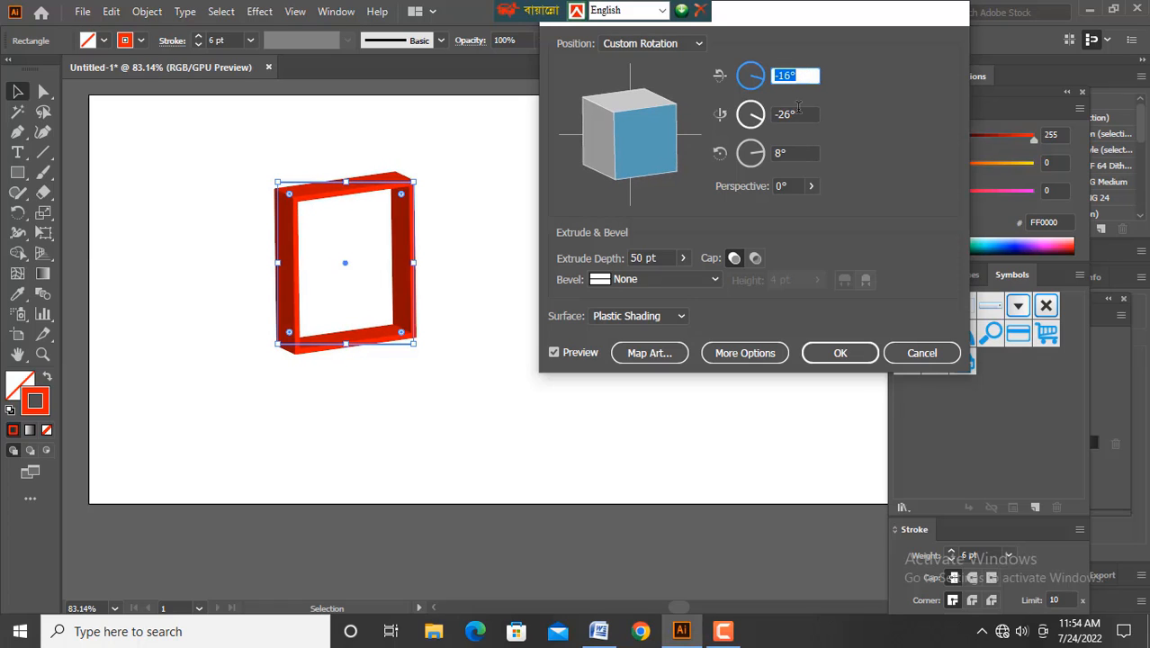
{"action": "left_click", "coordinate": [797, 112]}
{"action": "key", "text": "Down"}
{"action": "key", "text": "Down"}
{"action": "key", "text": "Down"}
{"action": "key", "text": "Down"}
{"action": "key", "text": "Down"}
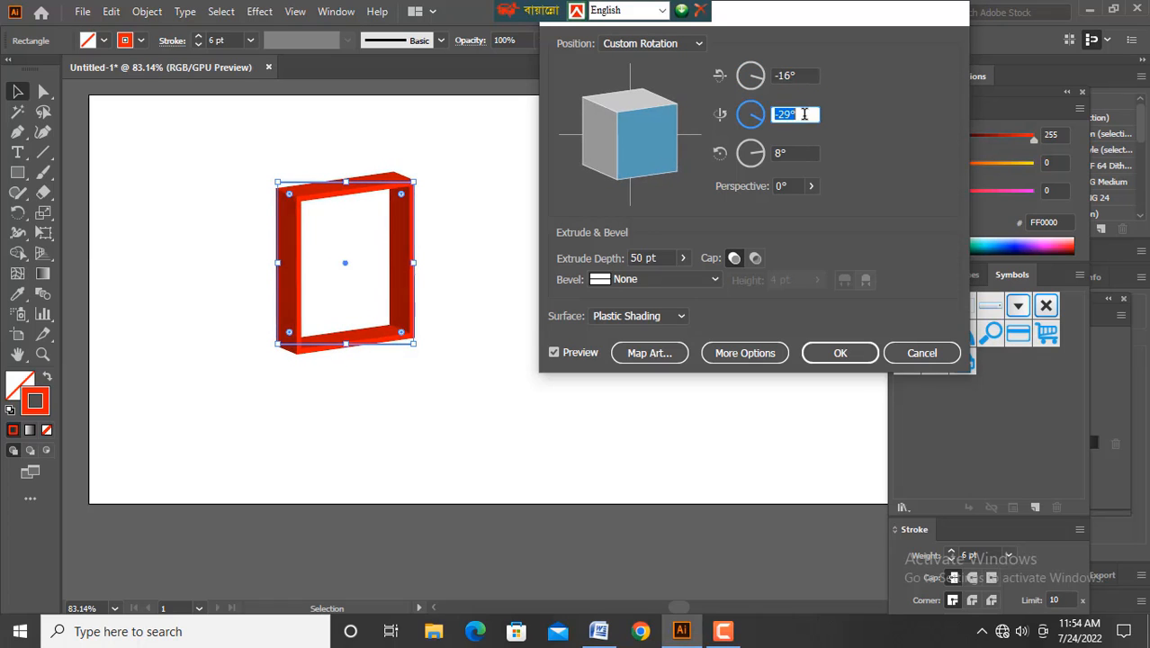
{"action": "key", "text": "Down"}
{"action": "key", "text": "Down"}
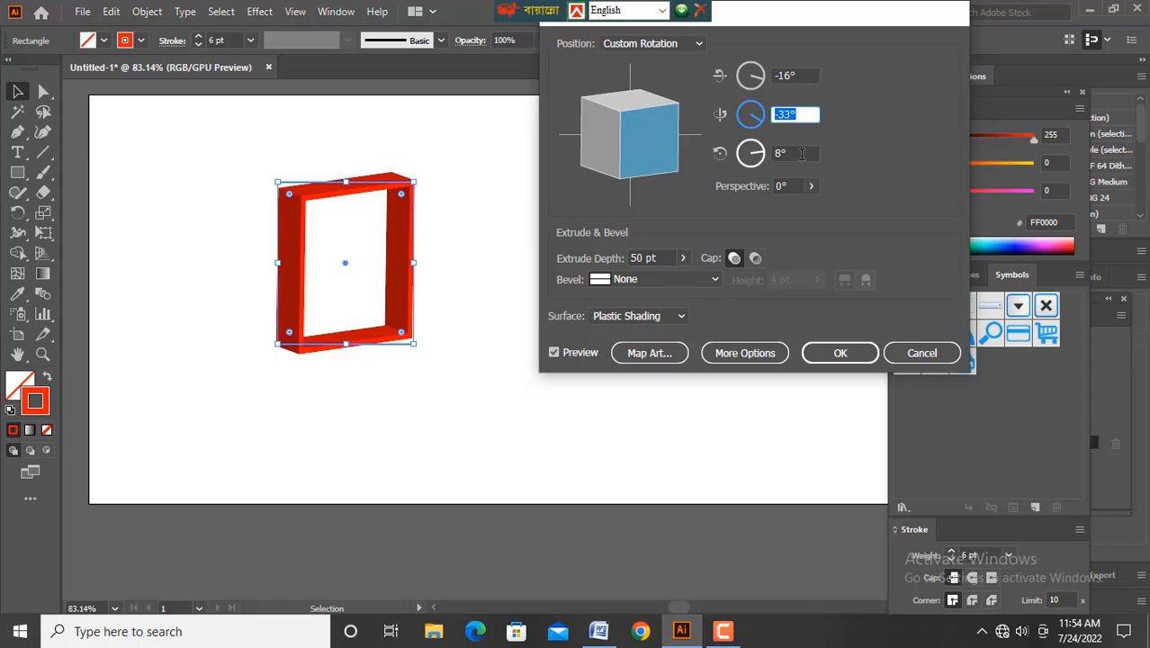
Try other Z-axis rotations, set the angle back to 8° and apply the extrusion to the rectangle.
{"action": "left_click", "coordinate": [799, 152]}
{"action": "key", "text": "Down"}
{"action": "key", "text": "Down"}
{"action": "key", "text": "Up"}
{"action": "key", "text": "Up"}
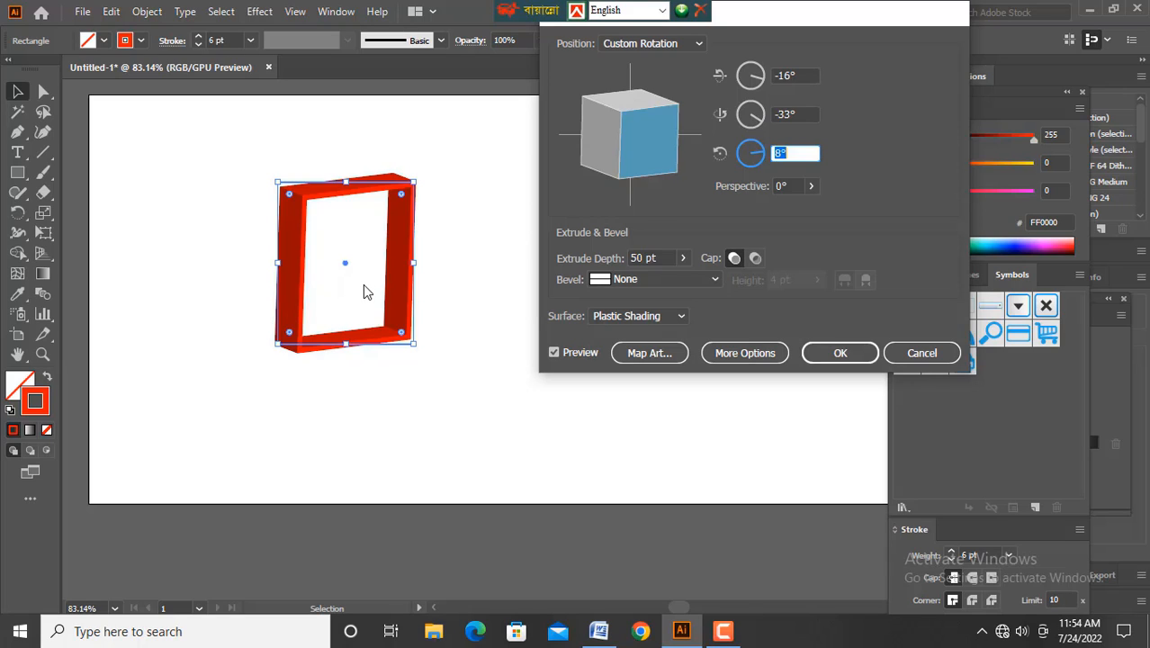
{"action": "left_click", "coordinate": [814, 356]}
{"action": "scroll", "coordinate": [304, 289], "scroll_direction": "up", "scroll_amount": 1}
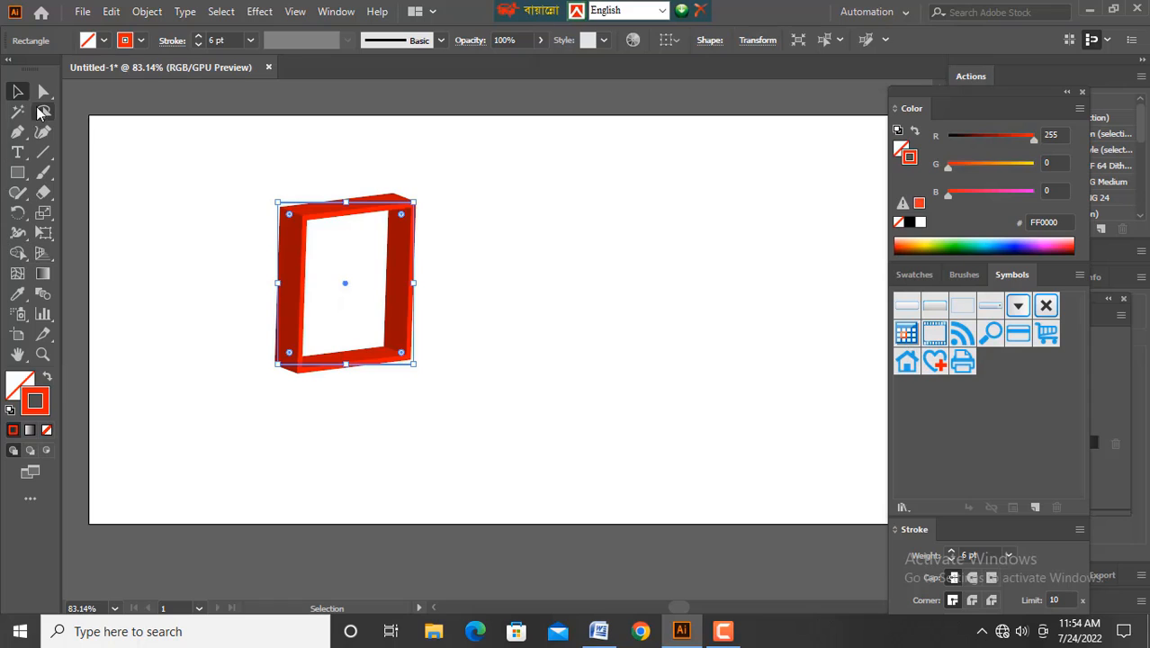
Draw a new red-outlined portrait rectangle on the empty artboard and enlarge it from its lower-right corner.
{"action": "scroll", "coordinate": [311, 306], "scroll_direction": "down", "scroll_amount": 2}
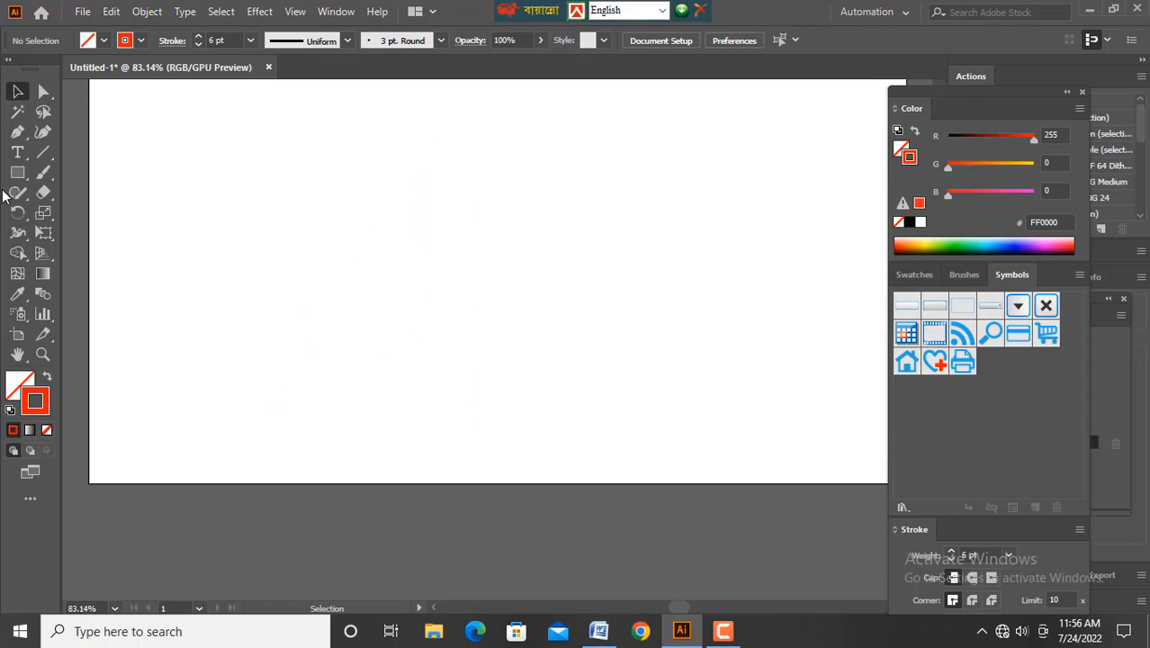
{"action": "left_click", "coordinate": [17, 172]}
{"action": "mouse_move", "coordinate": [295, 183]}
{"action": "left_mouse_down"}
{"action": "mouse_move", "coordinate": [346, 228]}
{"action": "mouse_move", "coordinate": [400, 298]}
{"action": "mouse_move", "coordinate": [402, 318]}
{"action": "left_mouse_up"}
{"action": "scroll", "coordinate": [399, 314], "scroll_direction": "down", "scroll_amount": 1}
{"action": "scroll", "coordinate": [398, 313], "scroll_direction": "down", "scroll_amount": 1}
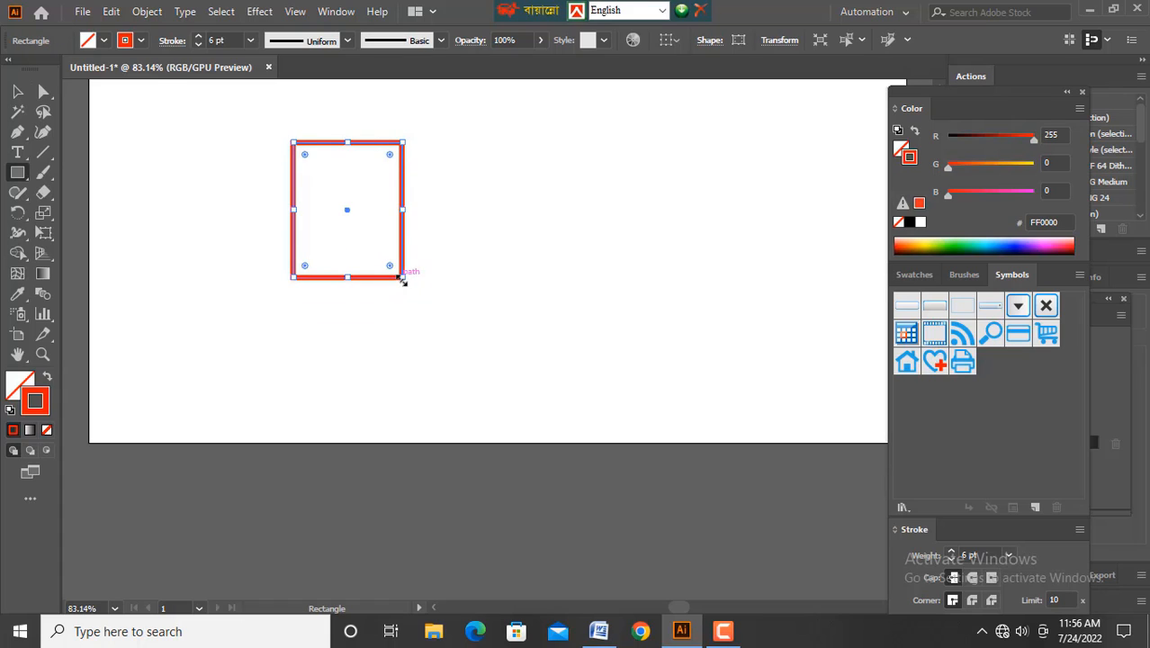
{"action": "left_click_drag", "start_coordinate": [402, 276], "coordinate": [425, 327]}
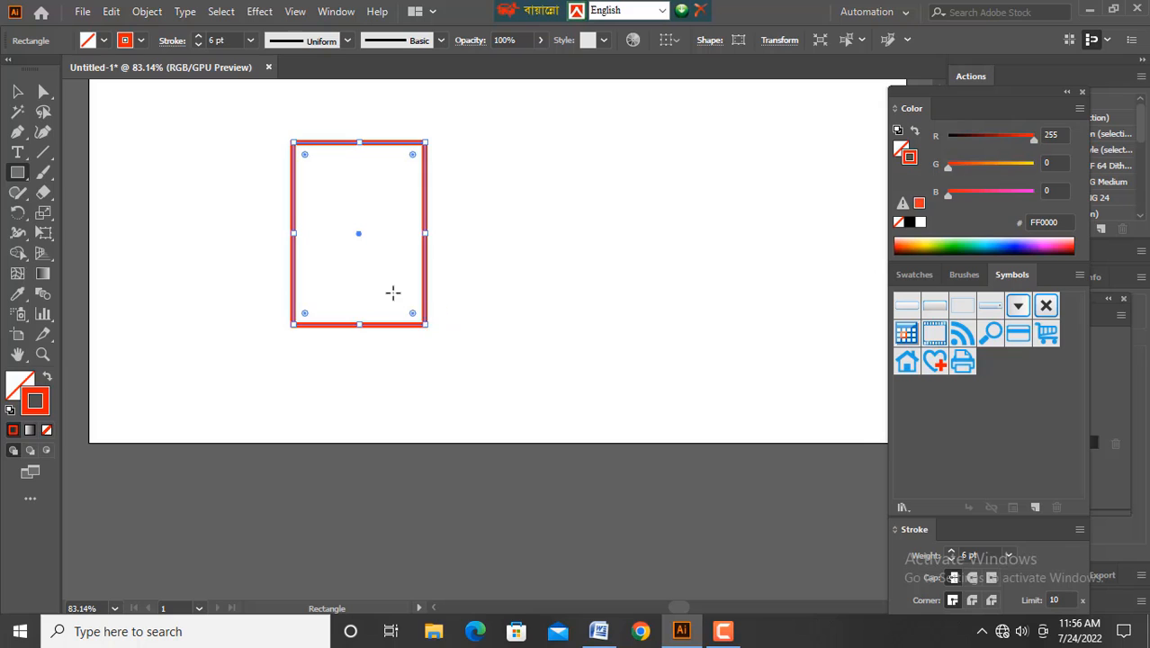
{"action": "scroll", "coordinate": [388, 292], "scroll_direction": "down", "scroll_amount": 2}
{"action": "scroll", "coordinate": [388, 292], "scroll_direction": "up", "scroll_amount": 3}
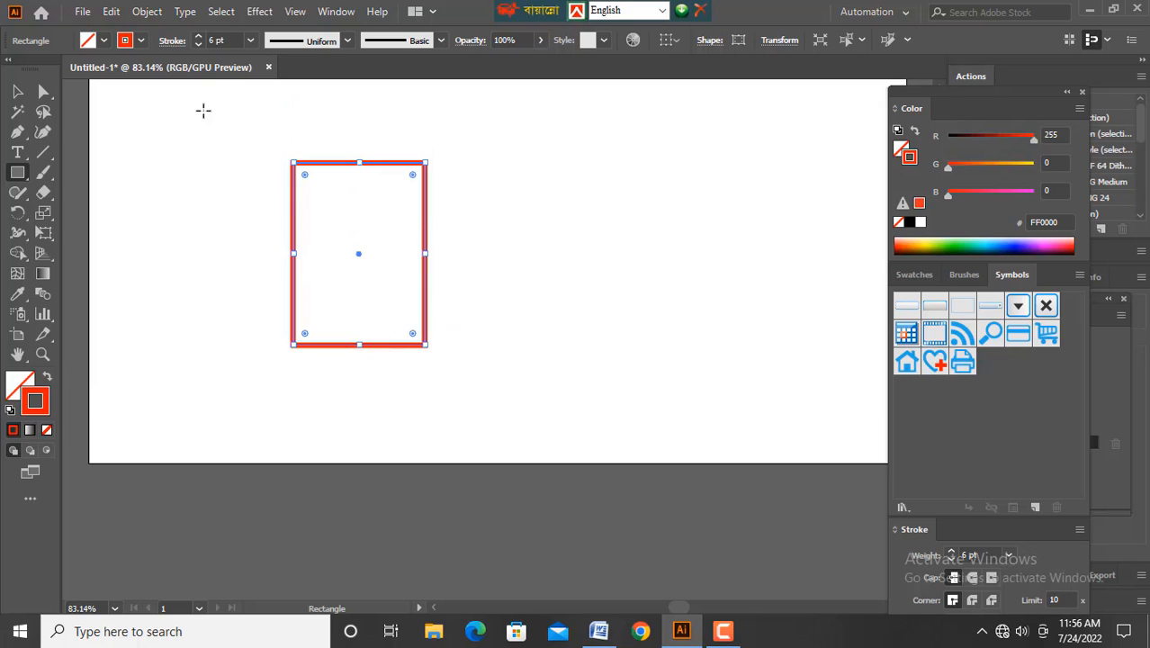
Open the 3D Extrude & Bevel effect for the red-outlined portrait rectangle and turn on its preview.
{"action": "left_click", "coordinate": [259, 11]}
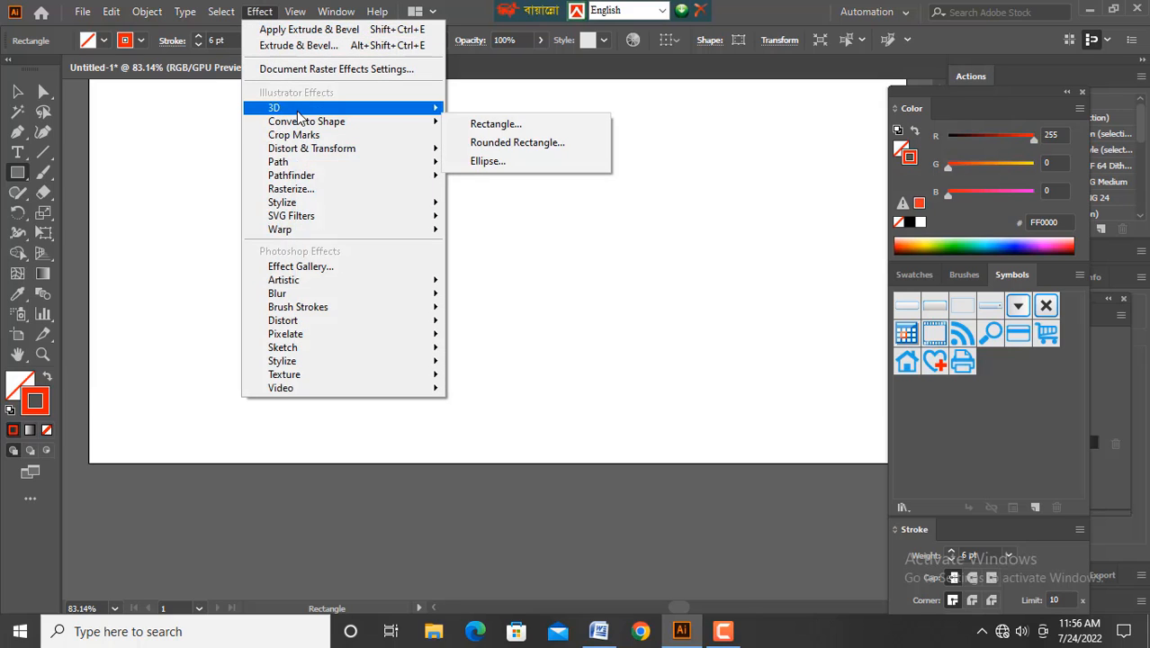
{"action": "mouse_move", "coordinate": [299, 109]}
{"action": "left_click", "coordinate": [483, 116]}
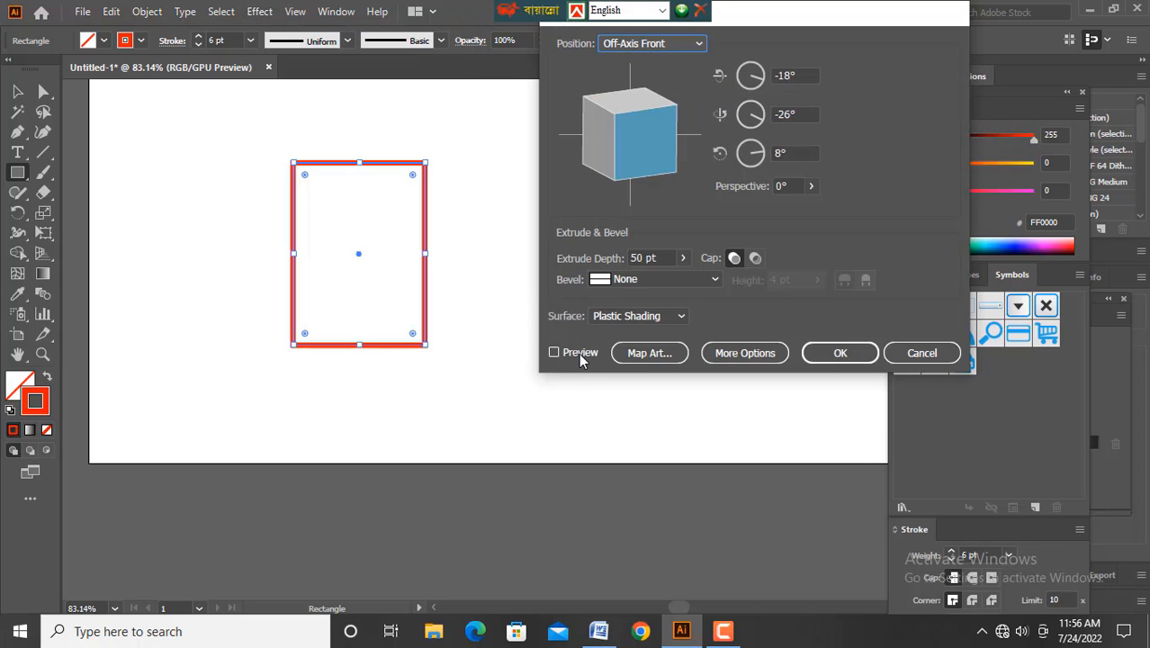
{"action": "left_click", "coordinate": [554, 353]}
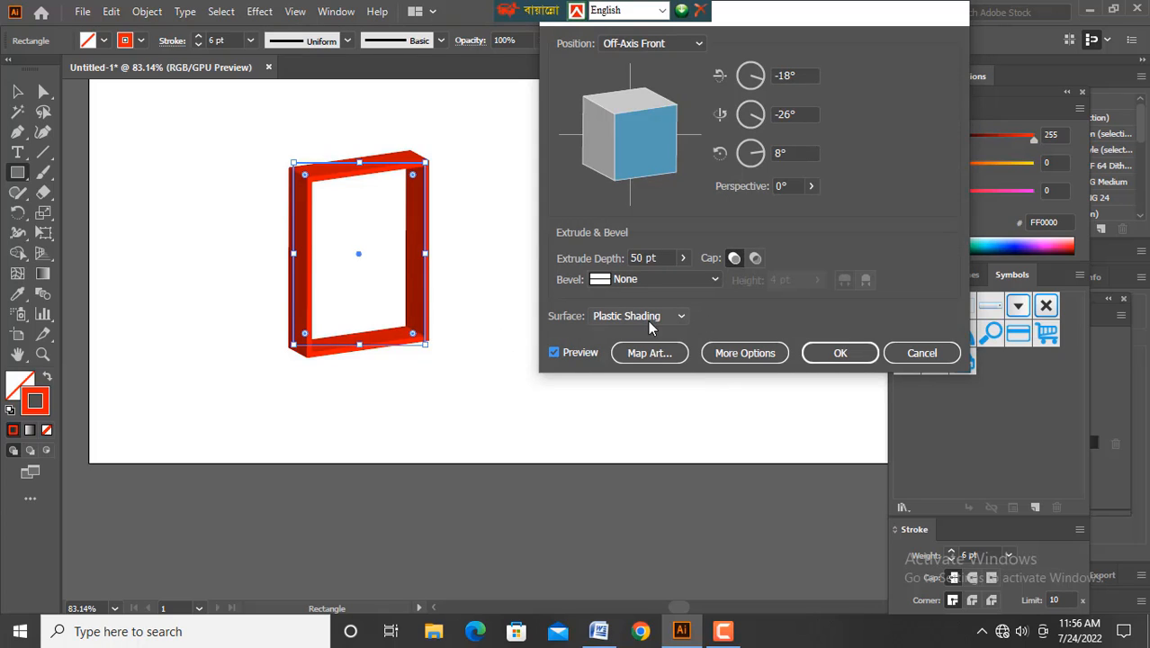
Set the extrusion's position preset to Off-Axis Right and apply the effect to the rectangle.
{"action": "left_click_drag", "start_coordinate": [752, 79], "coordinate": [618, 145]}
{"action": "left_click_drag", "start_coordinate": [753, 81], "coordinate": [796, 88]}
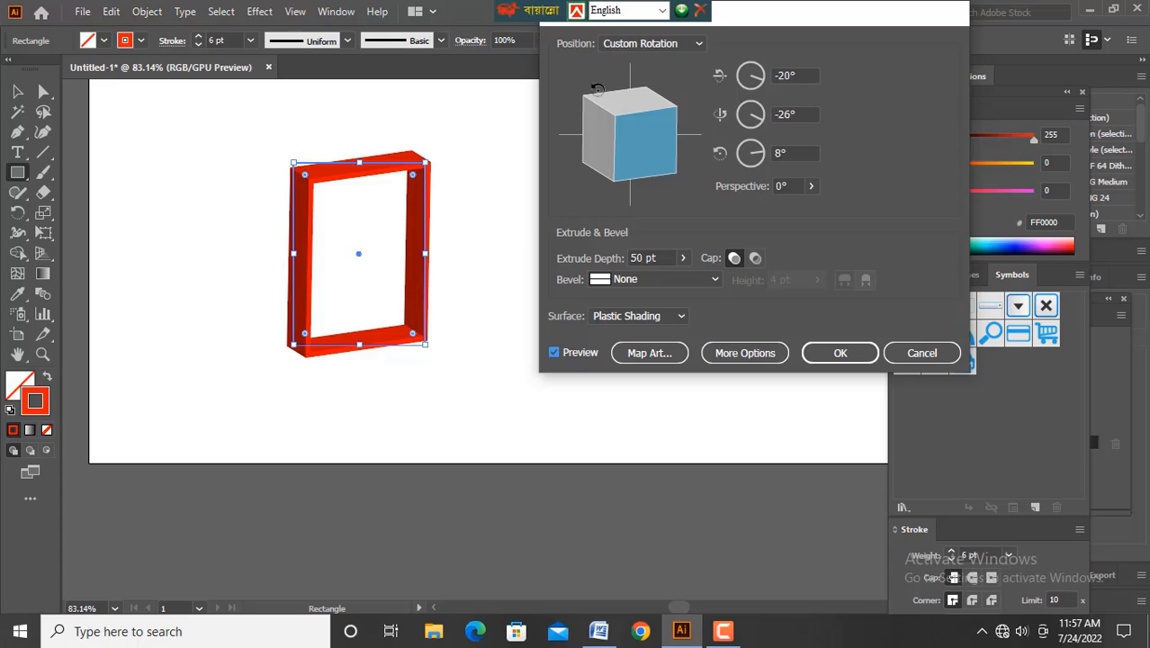
{"action": "left_click", "coordinate": [700, 43]}
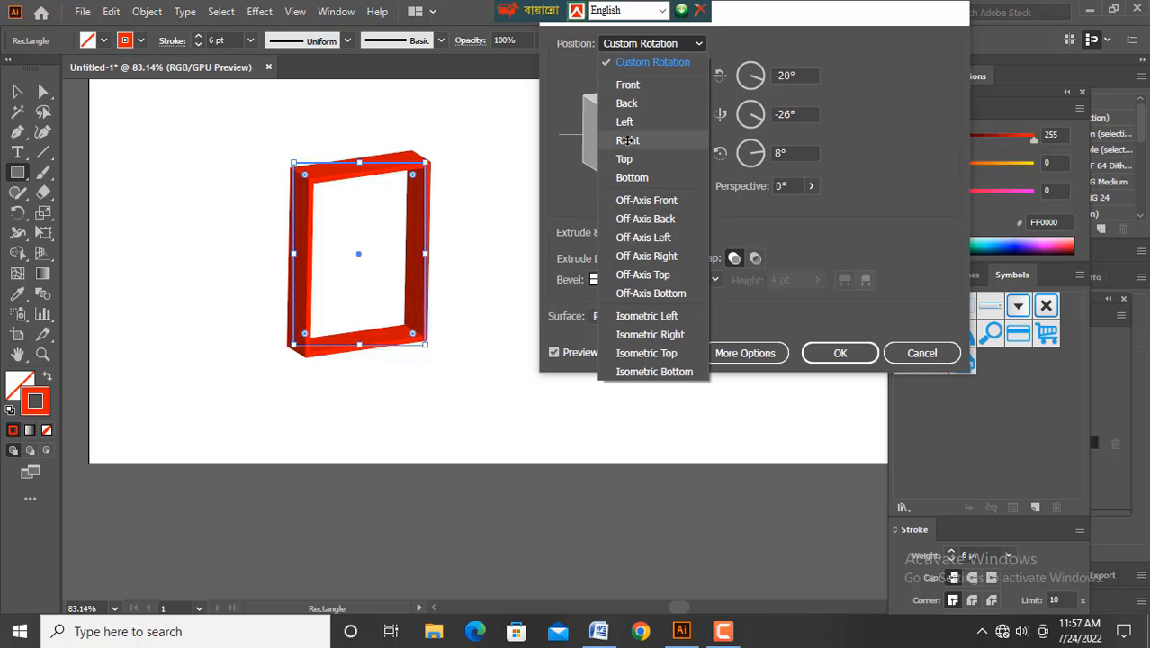
{"action": "left_click", "coordinate": [644, 256]}
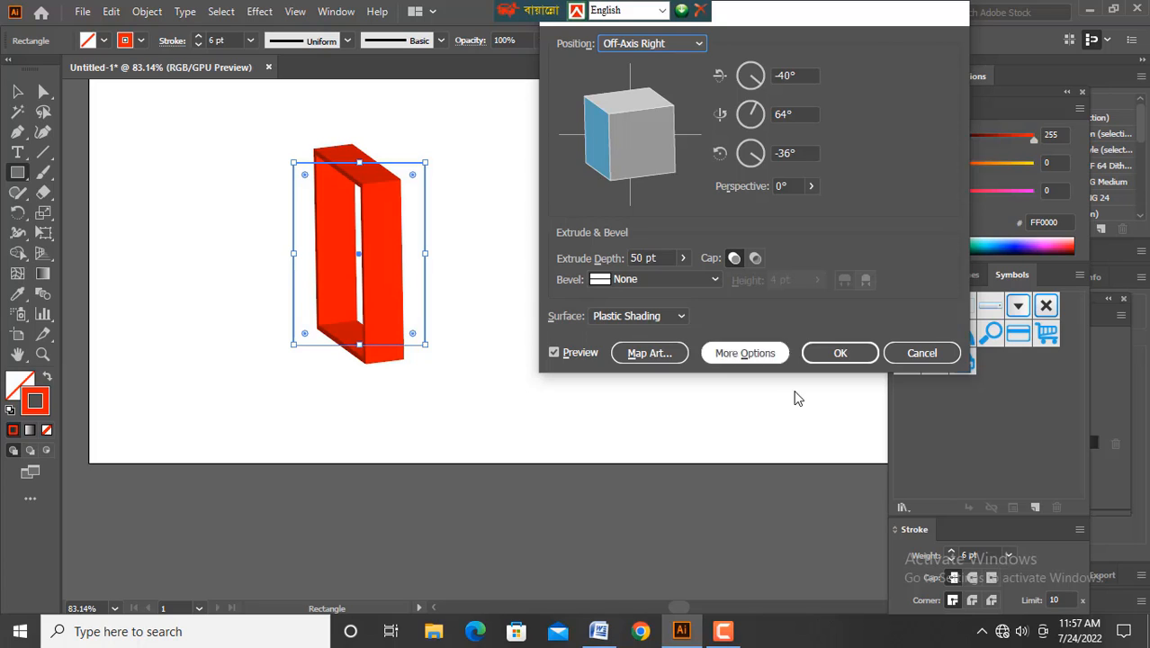
{"action": "left_click", "coordinate": [838, 354]}
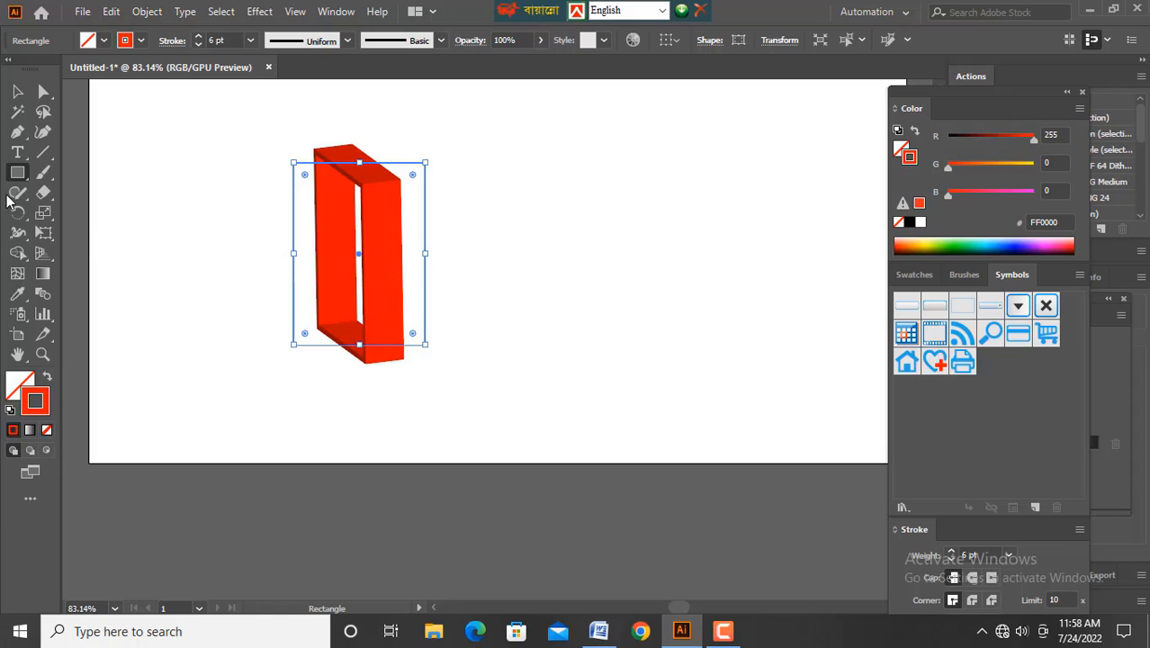
Enlarge the extruded frame from its upper-left and lower-right corners and widen it from its right edge.
{"action": "left_click", "coordinate": [17, 91]}
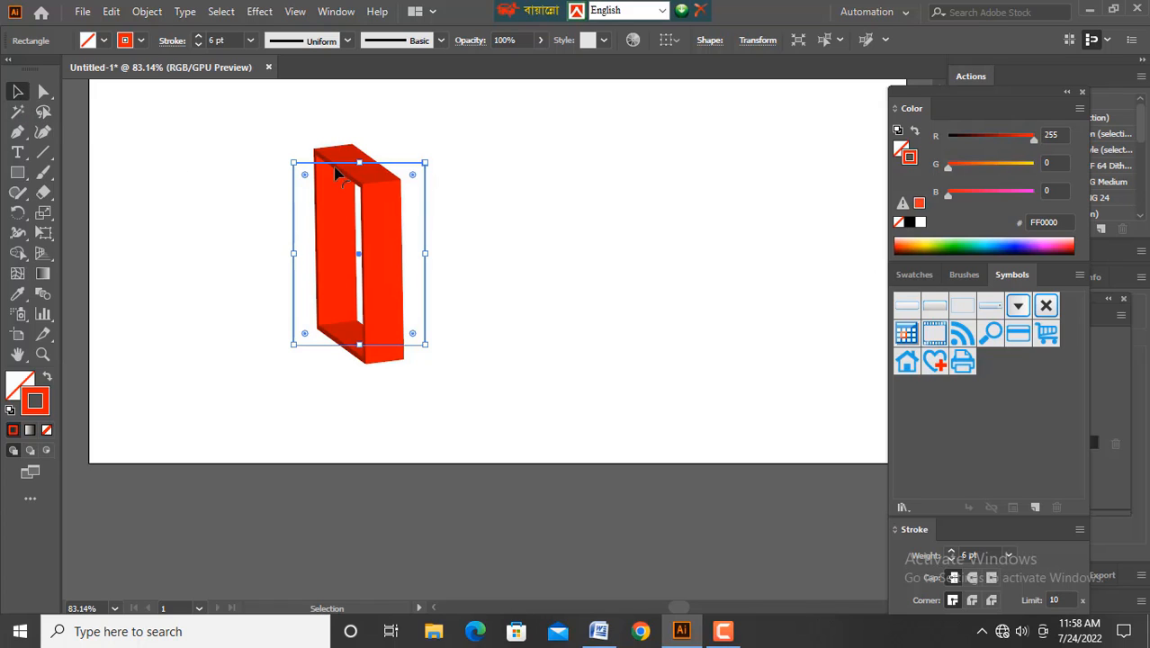
{"action": "left_click_drag", "start_coordinate": [293, 163], "coordinate": [275, 144]}
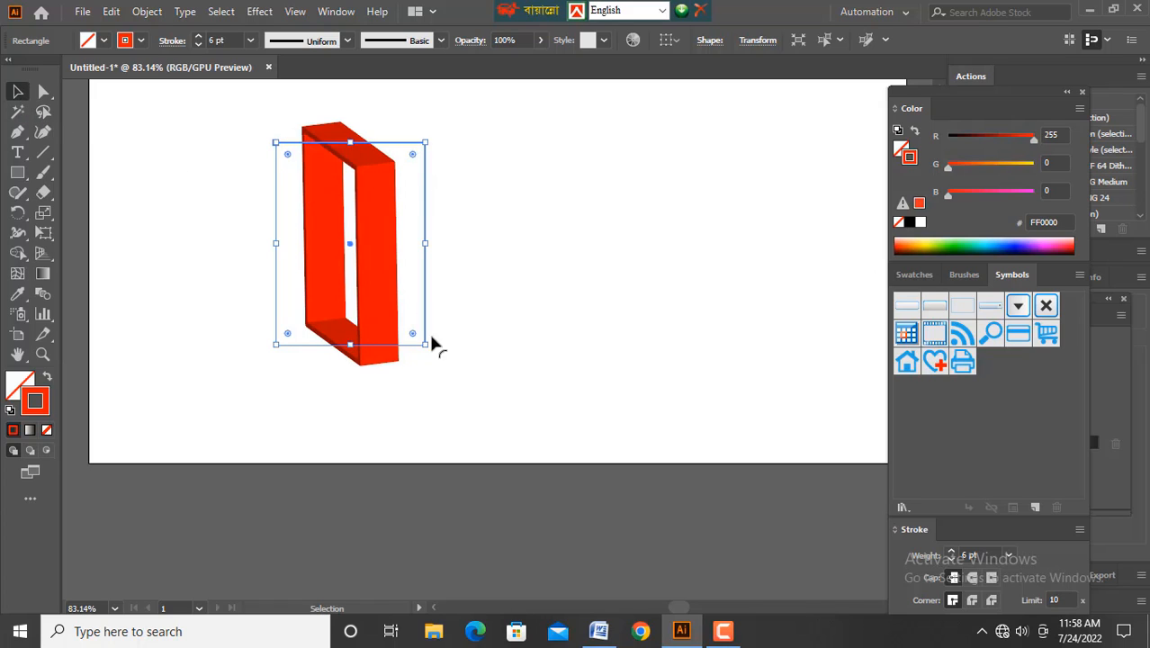
{"action": "left_click_drag", "start_coordinate": [426, 348], "coordinate": [460, 371]}
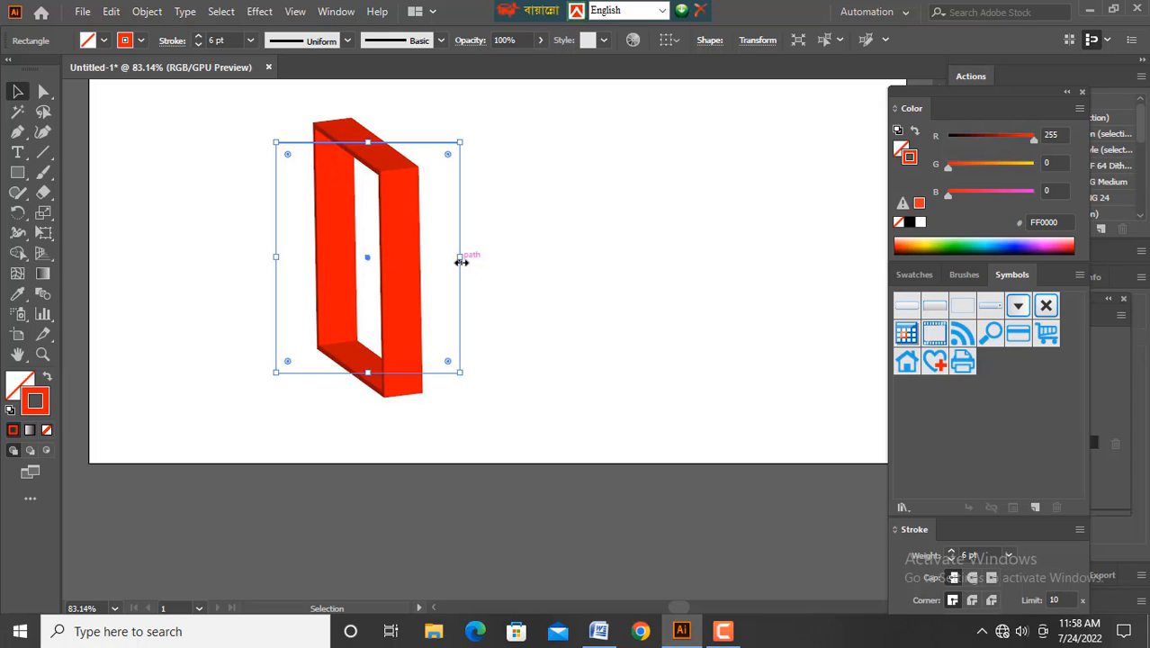
{"action": "left_click_drag", "start_coordinate": [462, 261], "coordinate": [541, 260]}
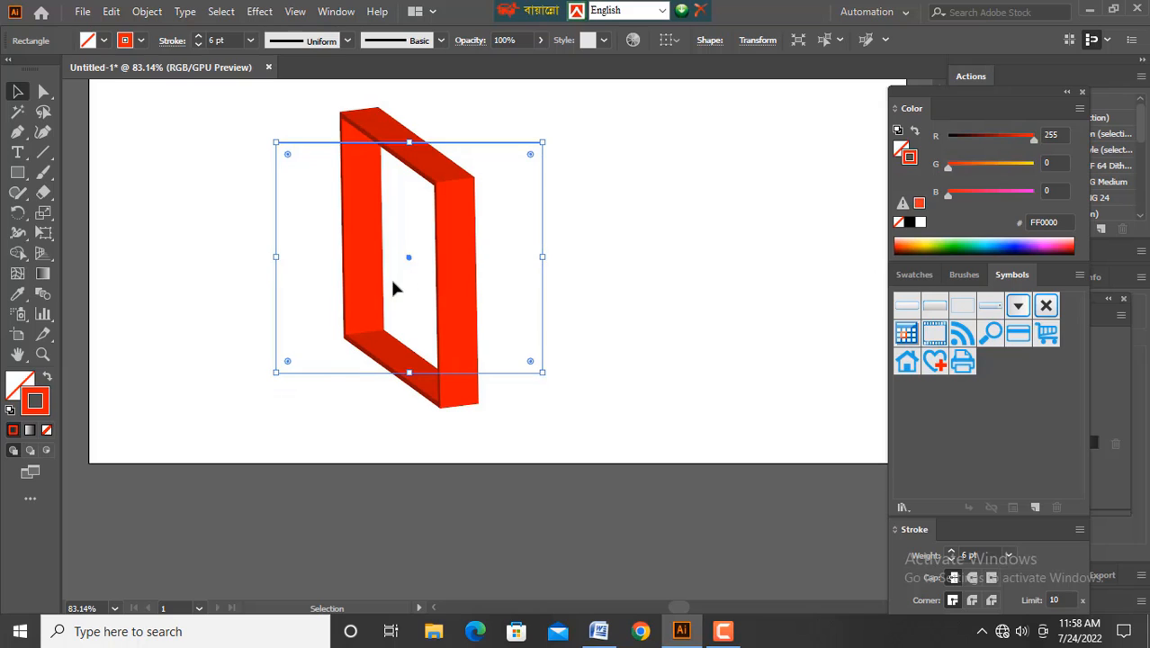
Fill the extruded rectangle with bright cyan #03F3FF.
{"action": "left_click", "coordinate": [20, 385]}
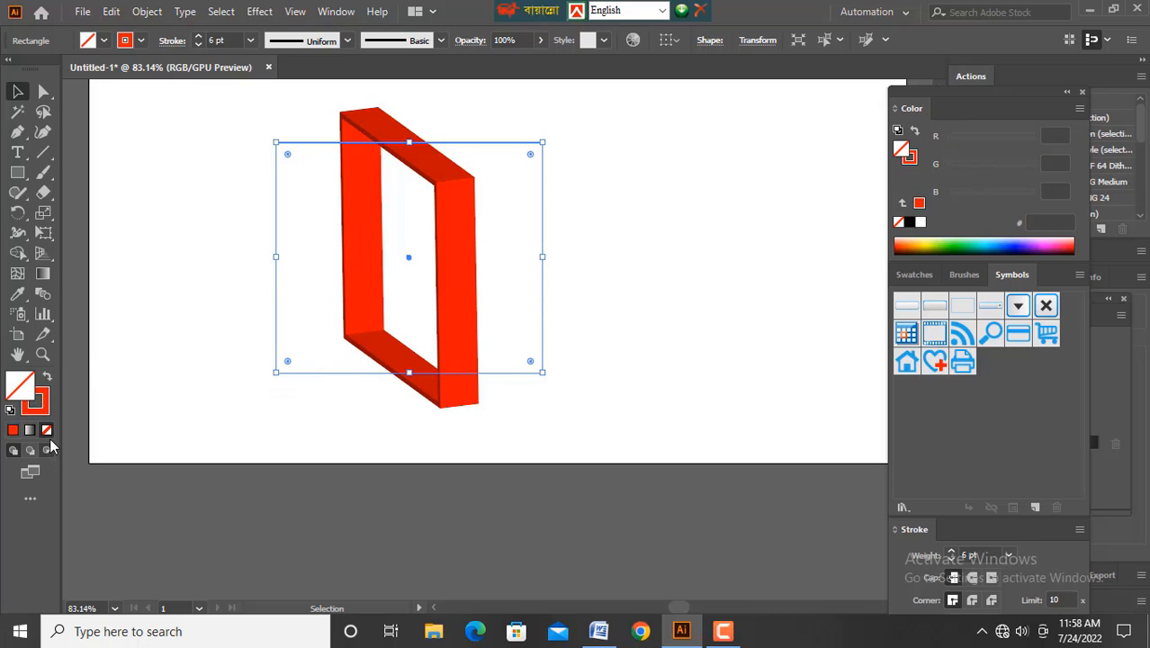
{"action": "double_click", "coordinate": [20, 385]}
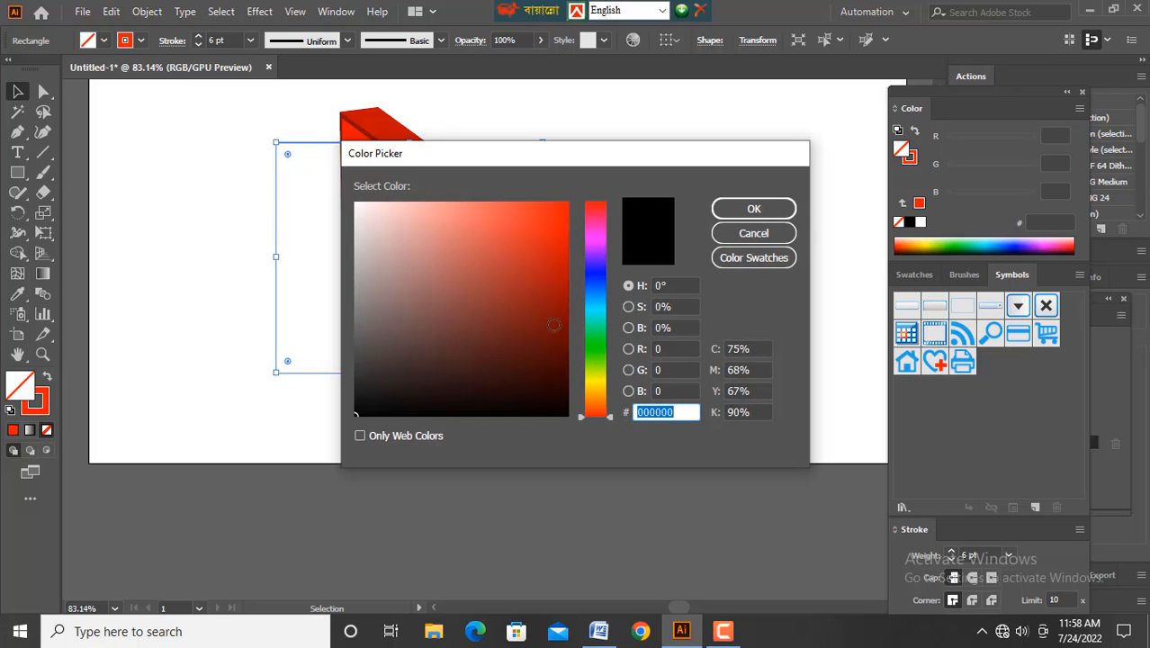
{"action": "left_click", "coordinate": [552, 268]}
{"action": "left_click", "coordinate": [585, 291]}
{"action": "left_click_drag", "start_coordinate": [584, 291], "coordinate": [592, 310]}
{"action": "left_click_drag", "start_coordinate": [559, 235], "coordinate": [567, 203]}
{"action": "left_click", "coordinate": [767, 209]}
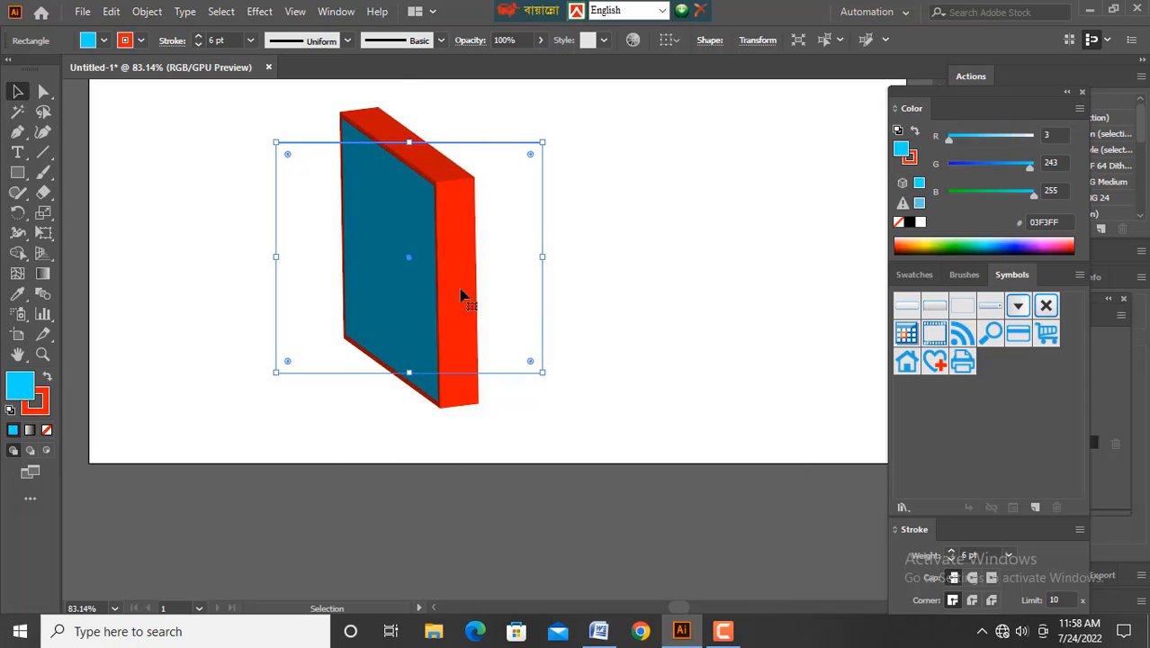
Undo the cyan fill and leave the hollow red frame selected.
{"action": "scroll", "coordinate": [450, 302], "scroll_direction": "down", "scroll_amount": 1}
{"action": "scroll", "coordinate": [469, 327], "scroll_direction": "up", "scroll_amount": 1}
{"action": "left_click", "coordinate": [143, 11]}
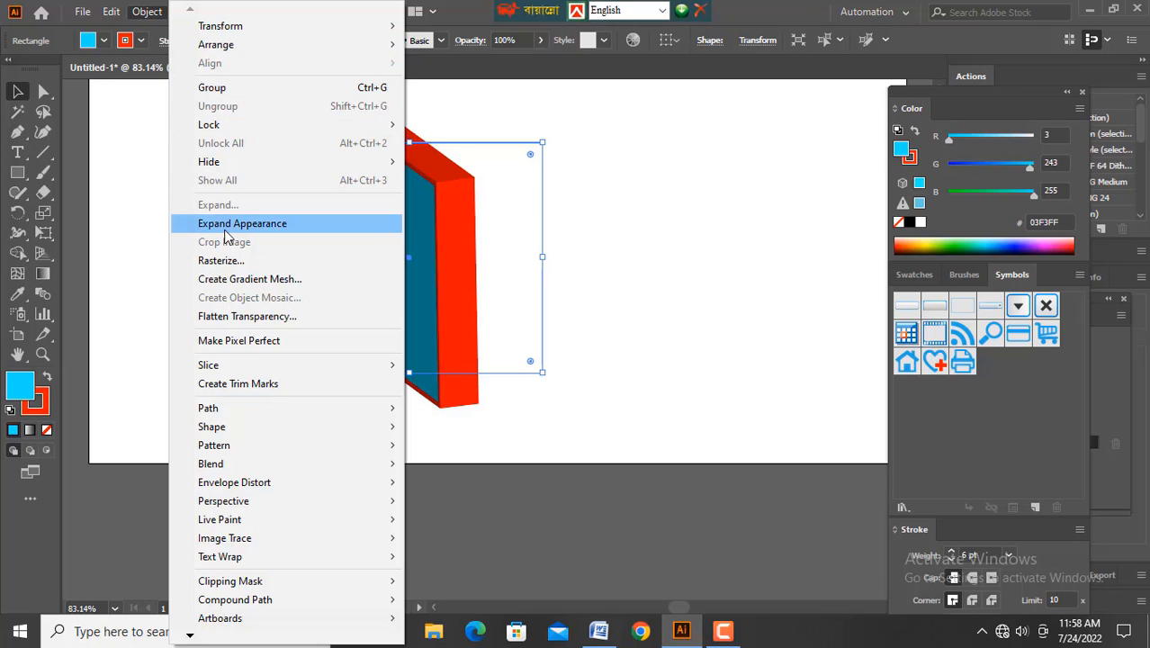
{"action": "left_click", "coordinate": [767, 216]}
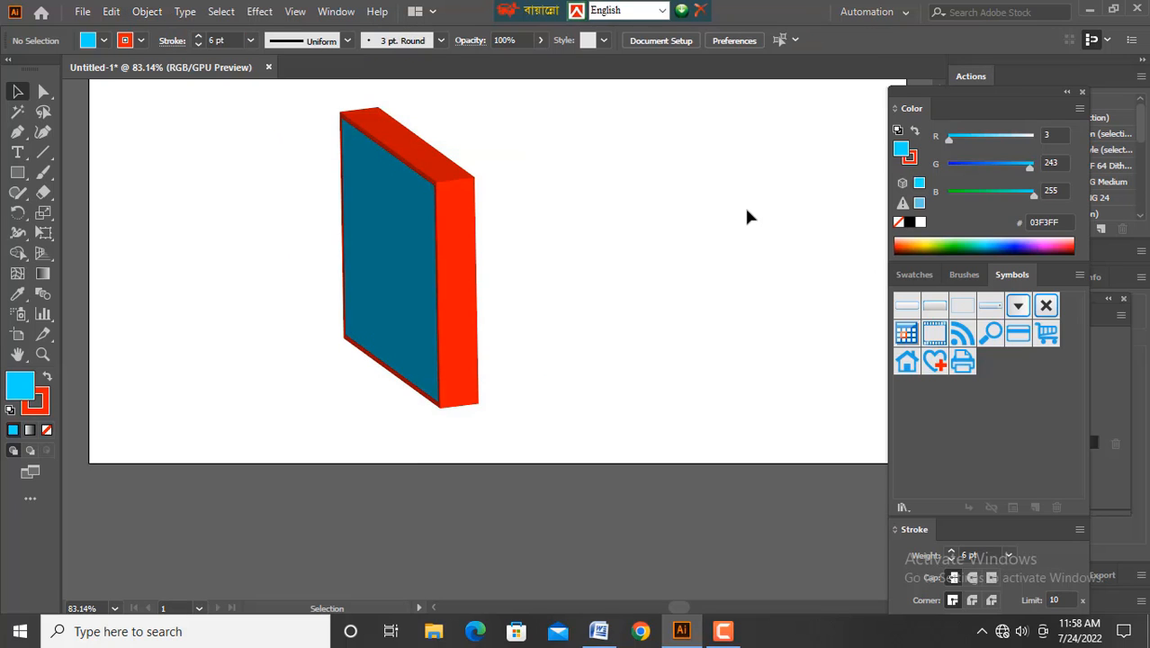
{"action": "left_click", "coordinate": [380, 168]}
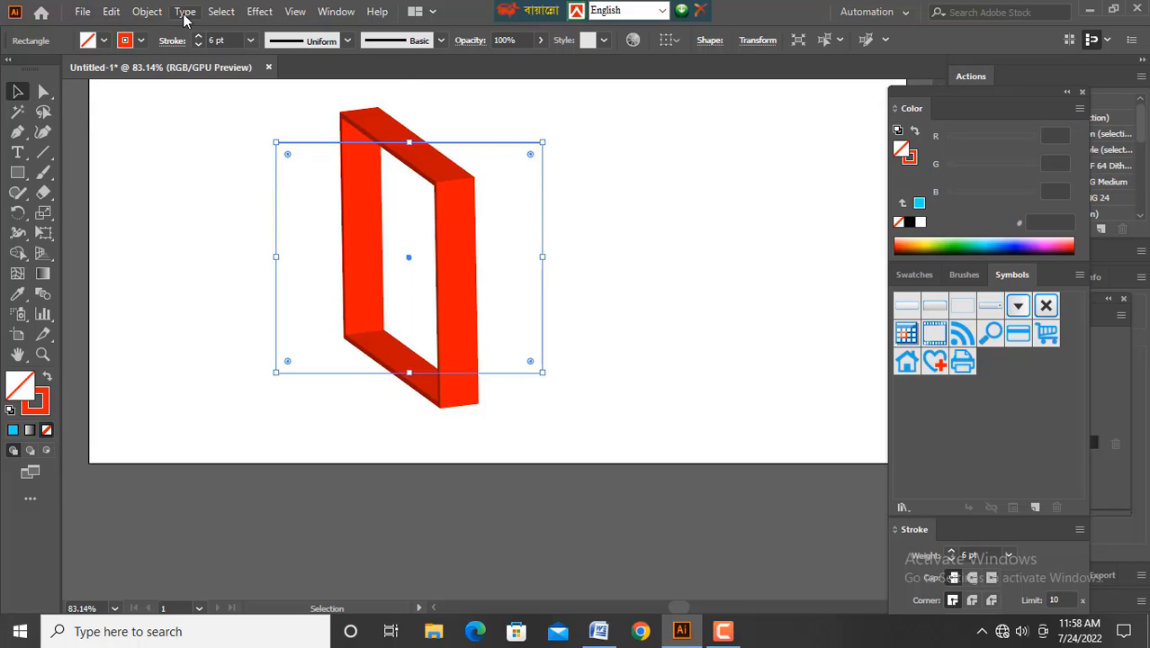
Expand the extruded frame's appearance into editable paths and run Expand on the resulting group.
{"action": "left_click", "coordinate": [151, 11]}
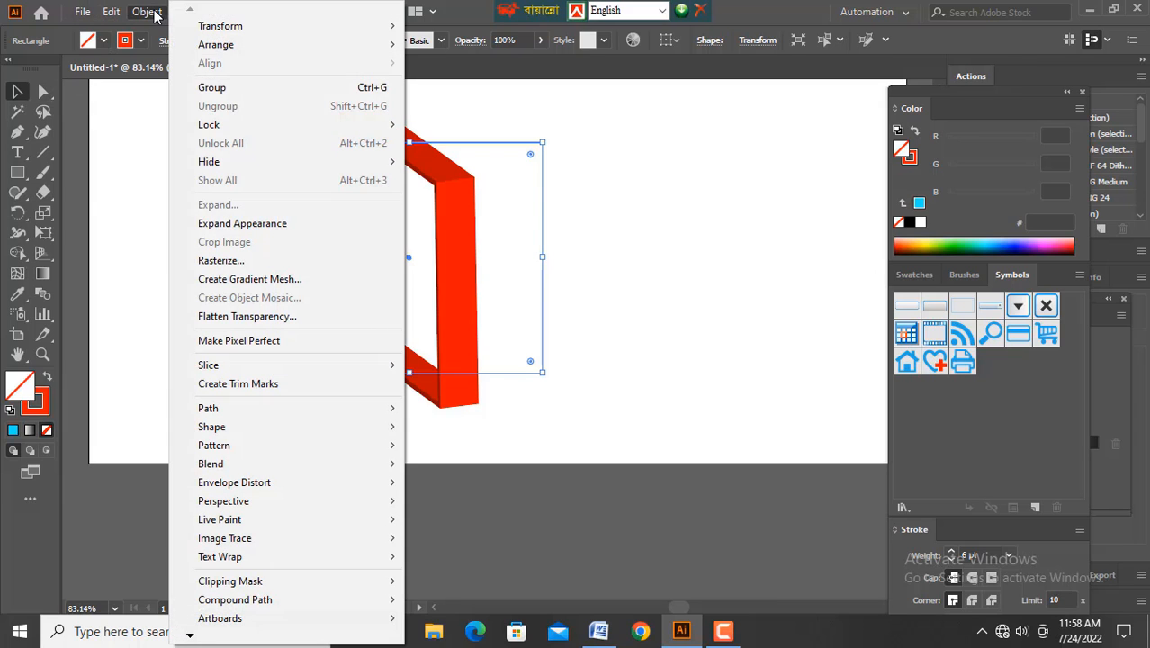
{"action": "left_click", "coordinate": [212, 231]}
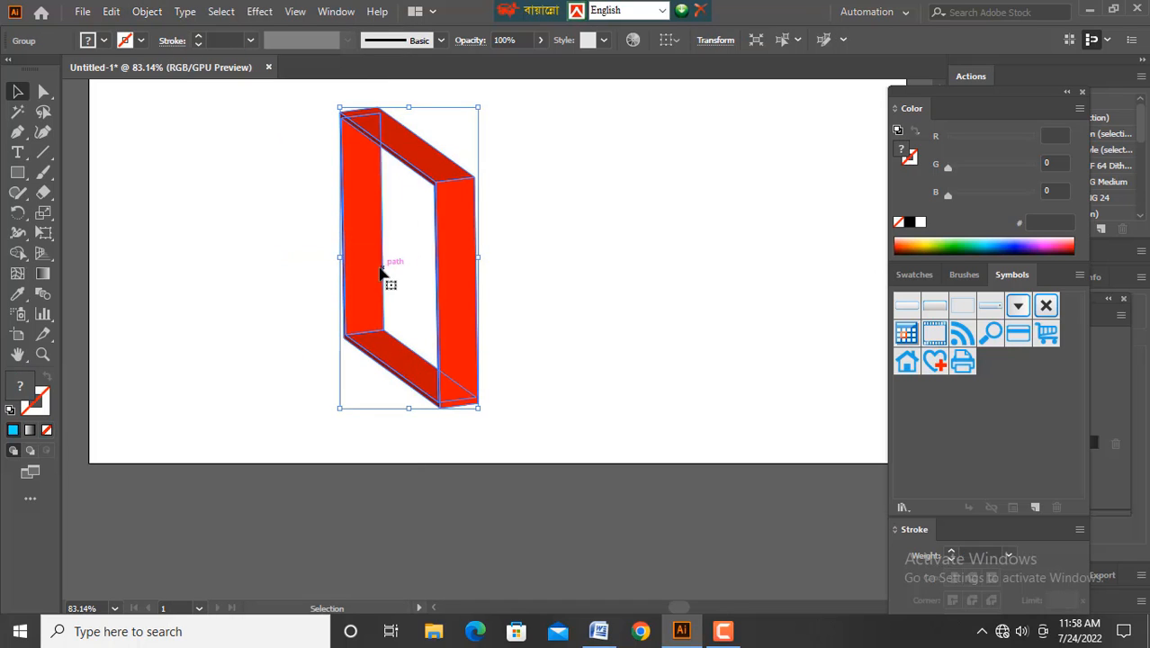
{"action": "left_click", "coordinate": [157, 13]}
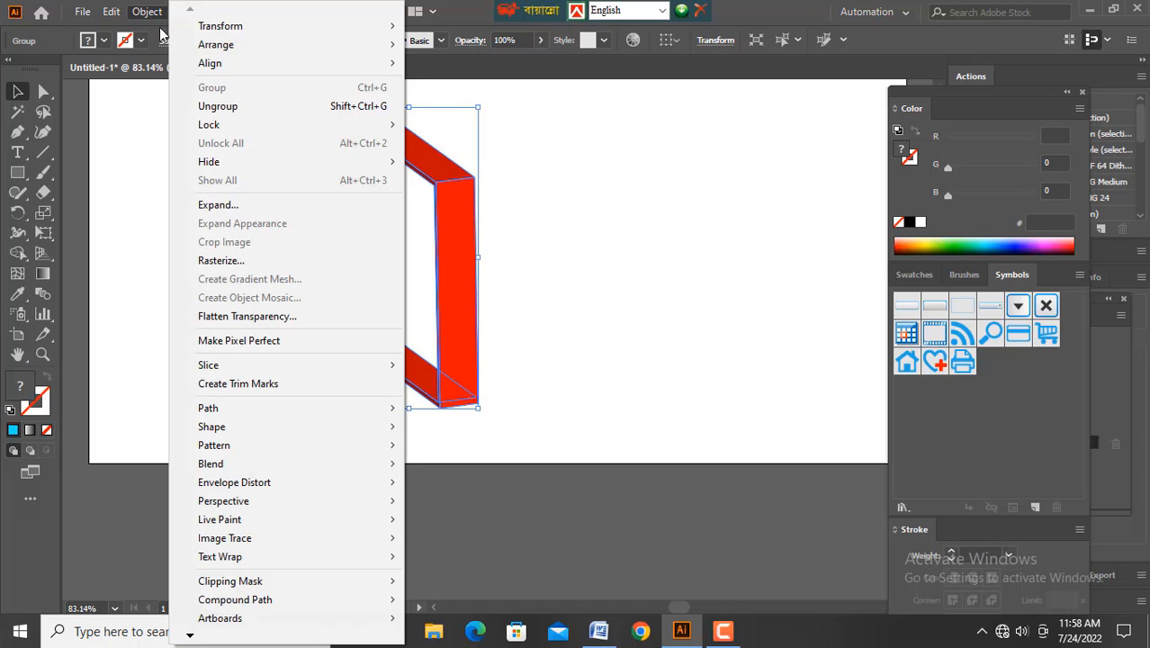
{"action": "left_click", "coordinate": [205, 207]}
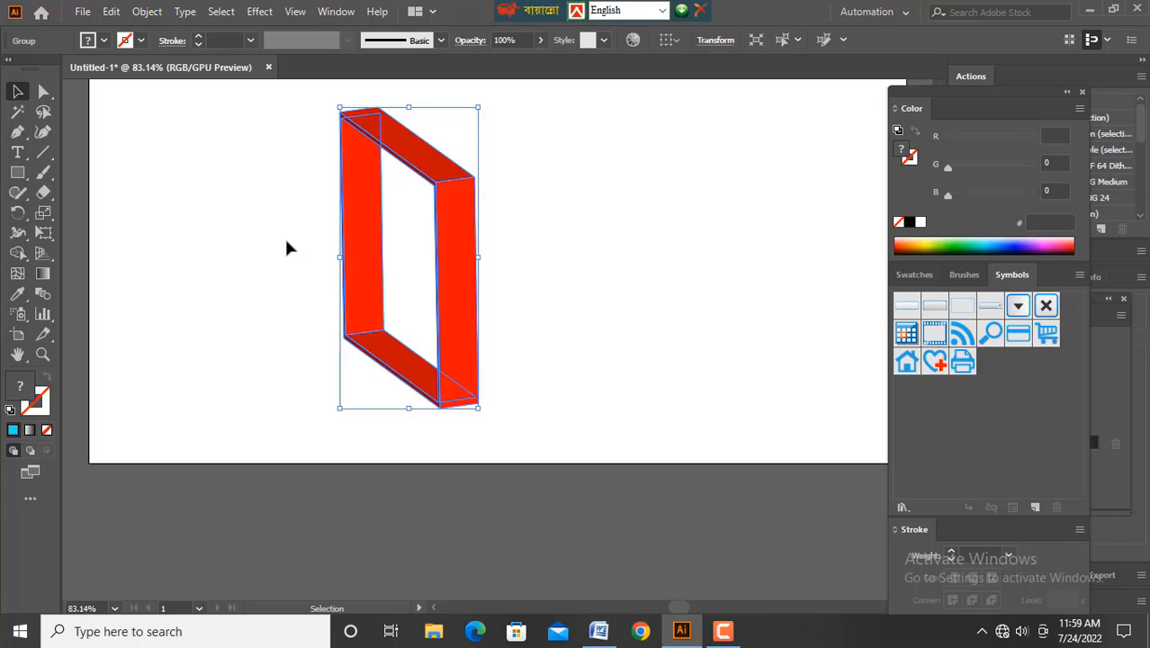
Fill all faces of the expanded frame with cyan #1BEFE9.
{"action": "key", "text": "ctrl"}
{"action": "scroll", "coordinate": [357, 239], "scroll_direction": "down", "scroll_amount": 1}
{"action": "scroll", "coordinate": [410, 243], "scroll_direction": "up", "scroll_amount": 2}
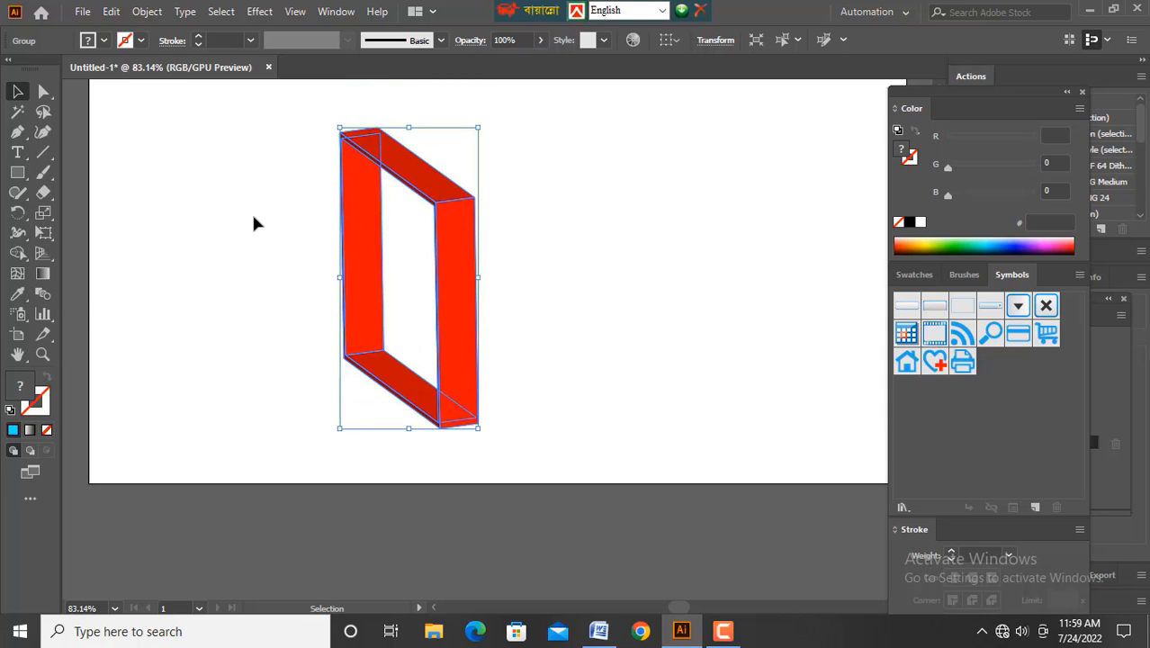
{"action": "double_click", "coordinate": [18, 389]}
{"action": "left_click_drag", "start_coordinate": [587, 343], "coordinate": [593, 315]}
{"action": "left_click", "coordinate": [542, 216]}
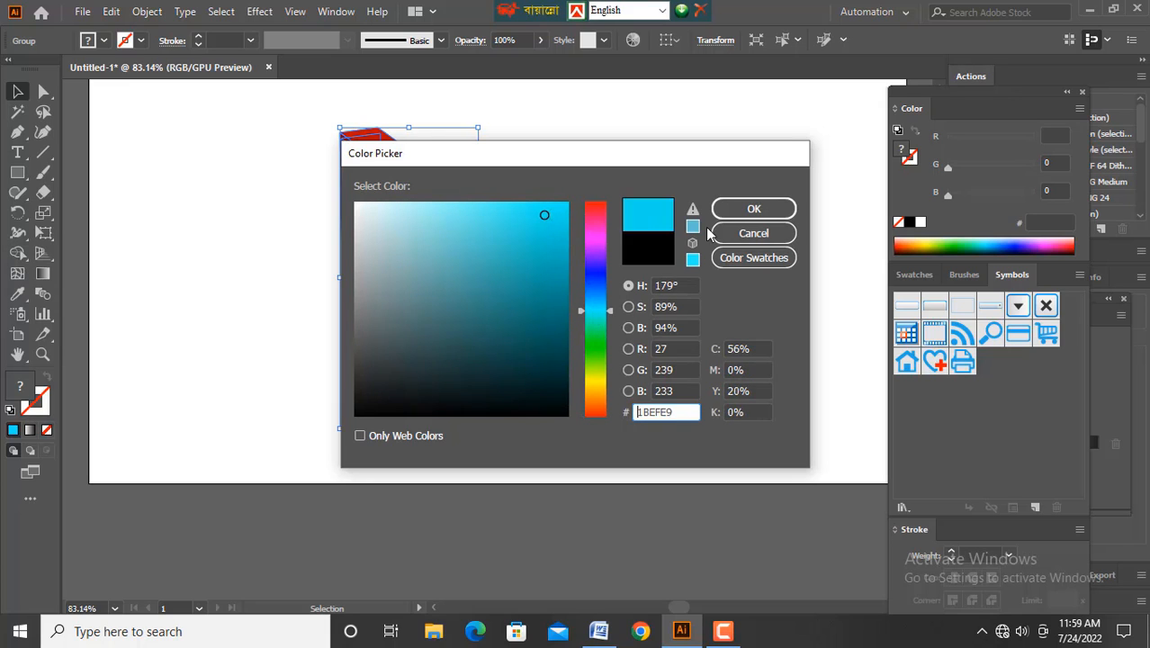
{"action": "left_click", "coordinate": [754, 208]}
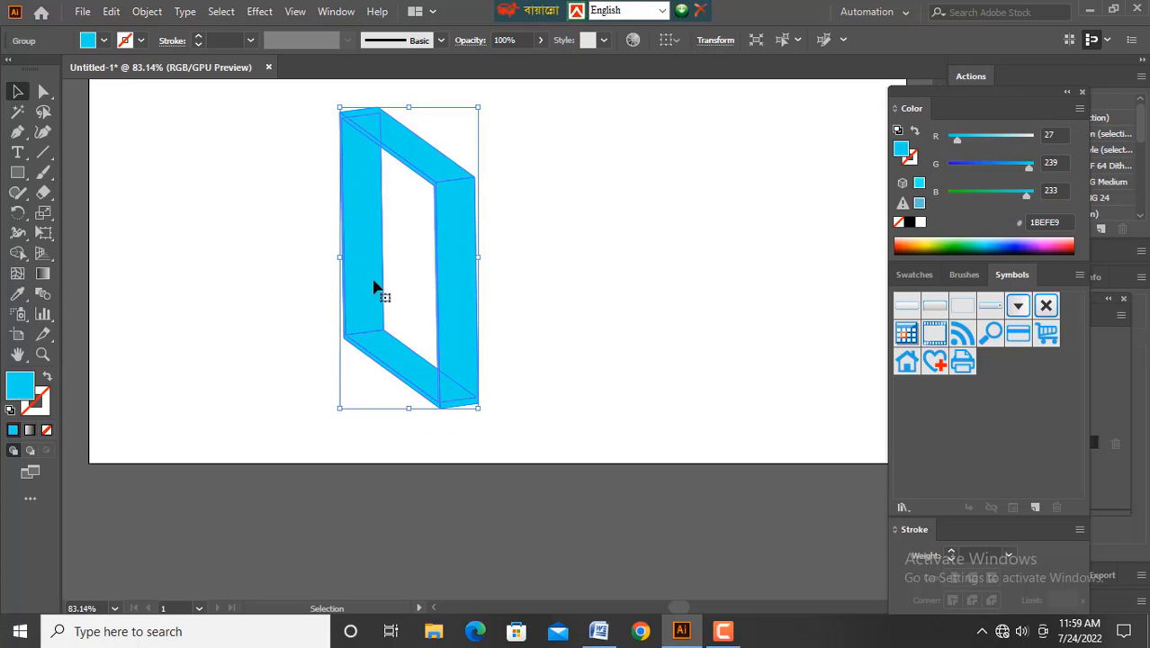
Change the fill of the expanded frame to green #7EED1D.
{"action": "scroll", "coordinate": [380, 303], "scroll_direction": "down", "scroll_amount": 1}
{"action": "scroll", "coordinate": [392, 328], "scroll_direction": "up", "scroll_amount": 1}
{"action": "double_click", "coordinate": [22, 388]}
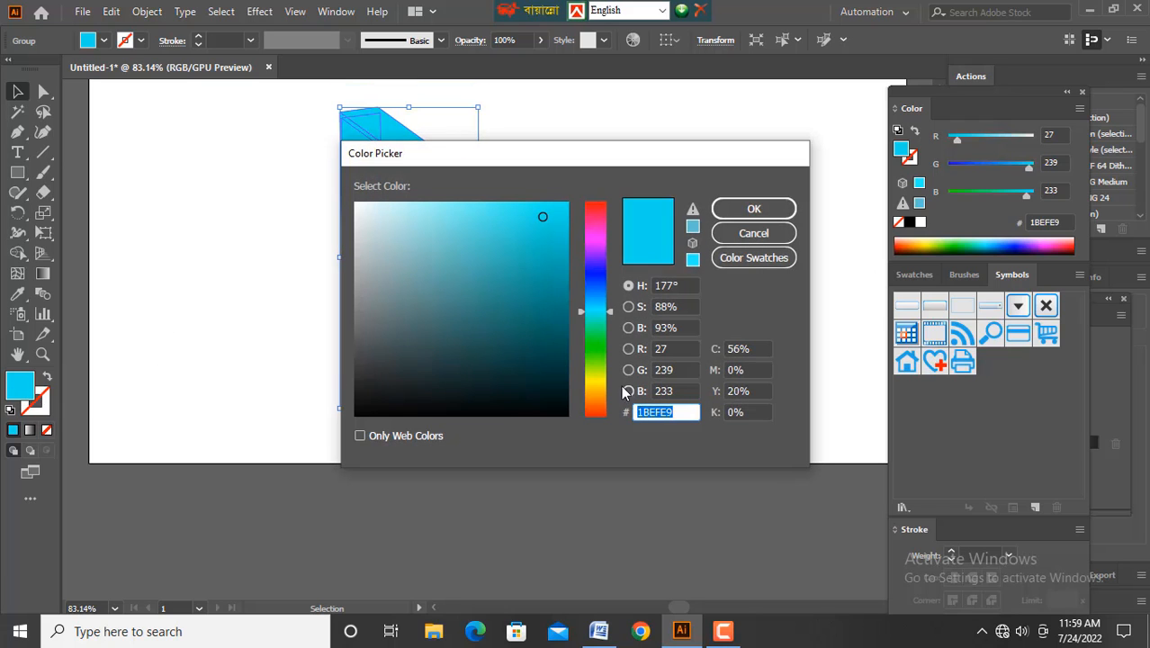
{"action": "left_click_drag", "start_coordinate": [597, 385], "coordinate": [597, 360]}
{"action": "left_click", "coordinate": [754, 209]}
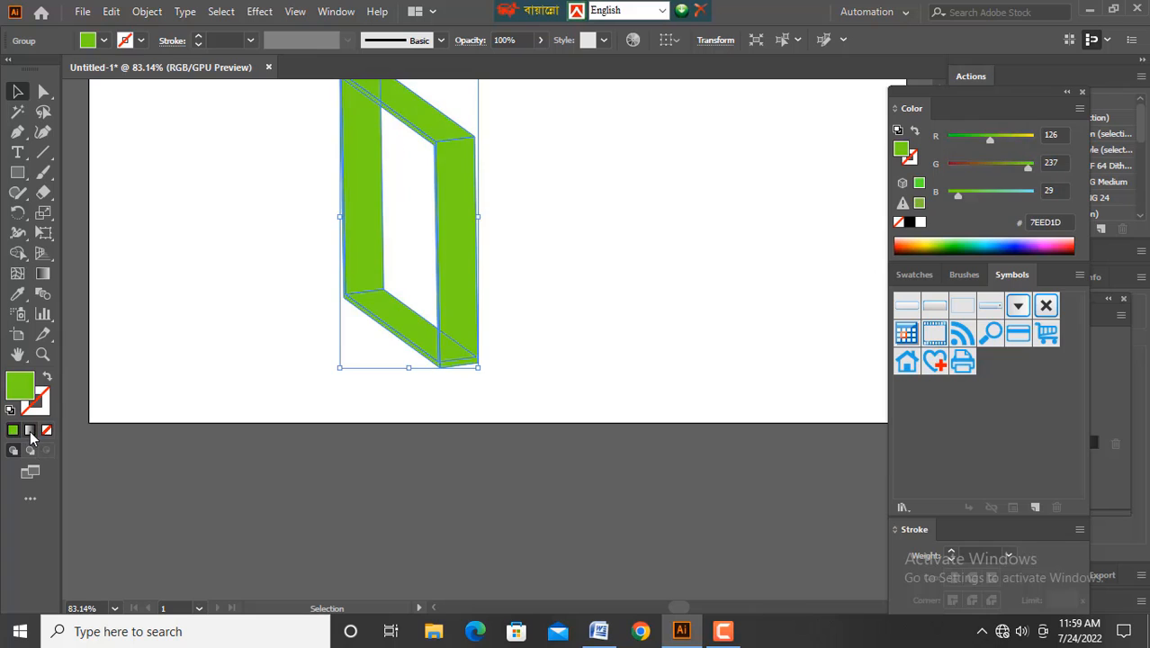
Apply a linear gradient fill to the frame and set its white starting stop to red #FF0000.
{"action": "left_click", "coordinate": [30, 430]}
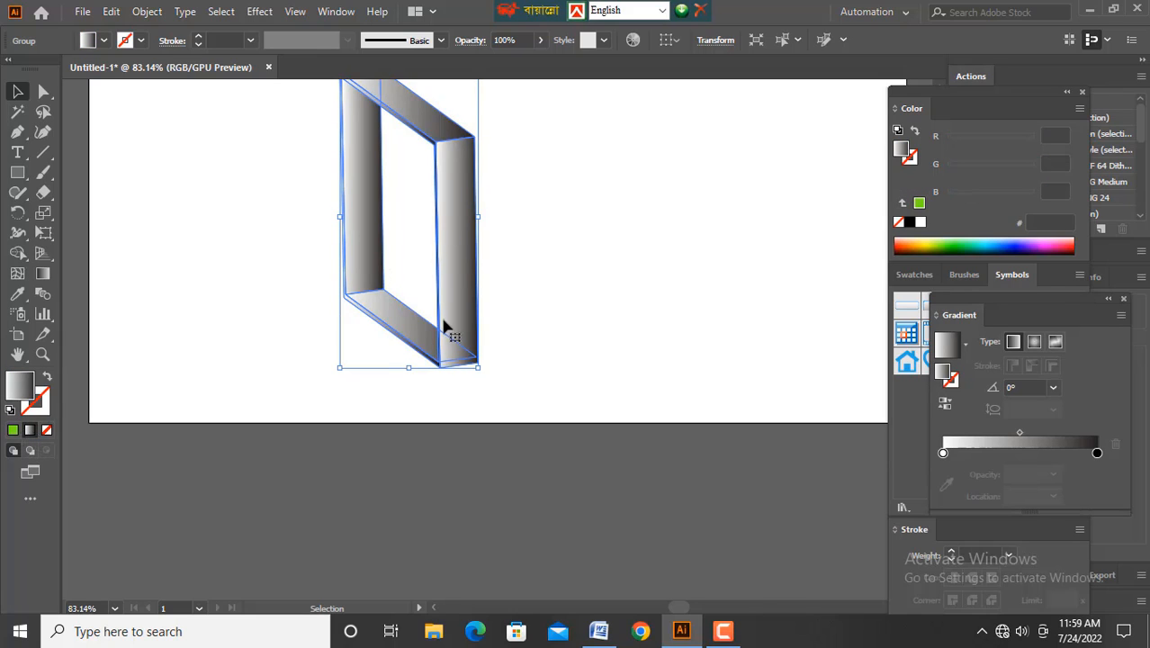
{"action": "scroll", "coordinate": [444, 326], "scroll_direction": "up", "scroll_amount": 2}
{"action": "double_click", "coordinate": [942, 452]}
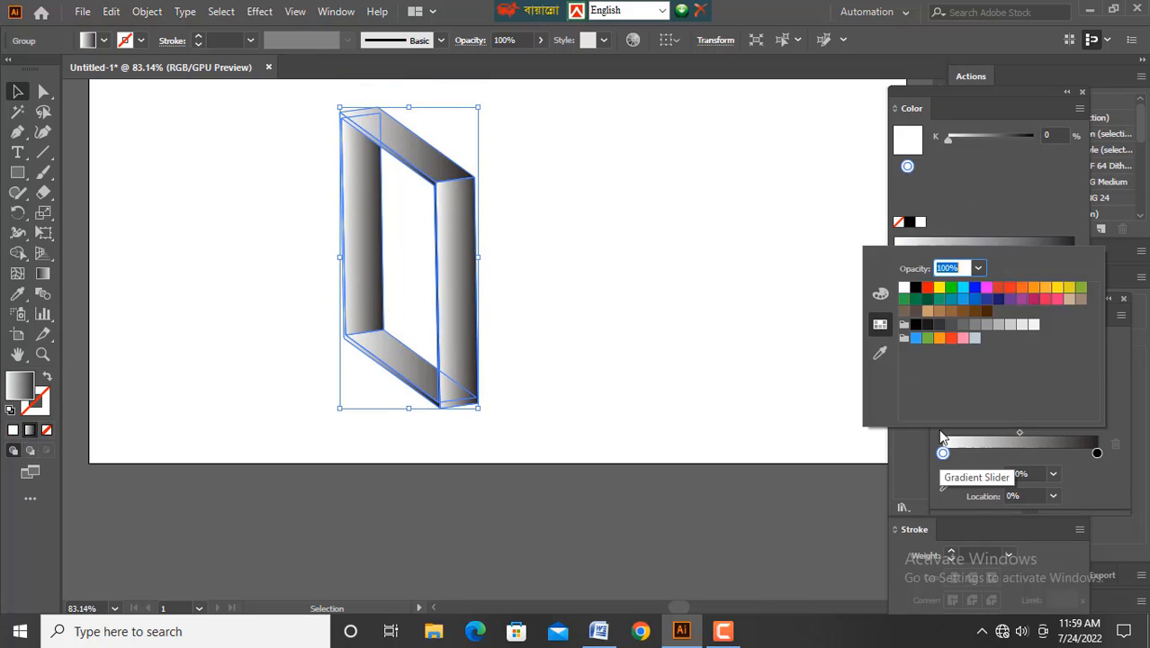
{"action": "left_click", "coordinate": [927, 287]}
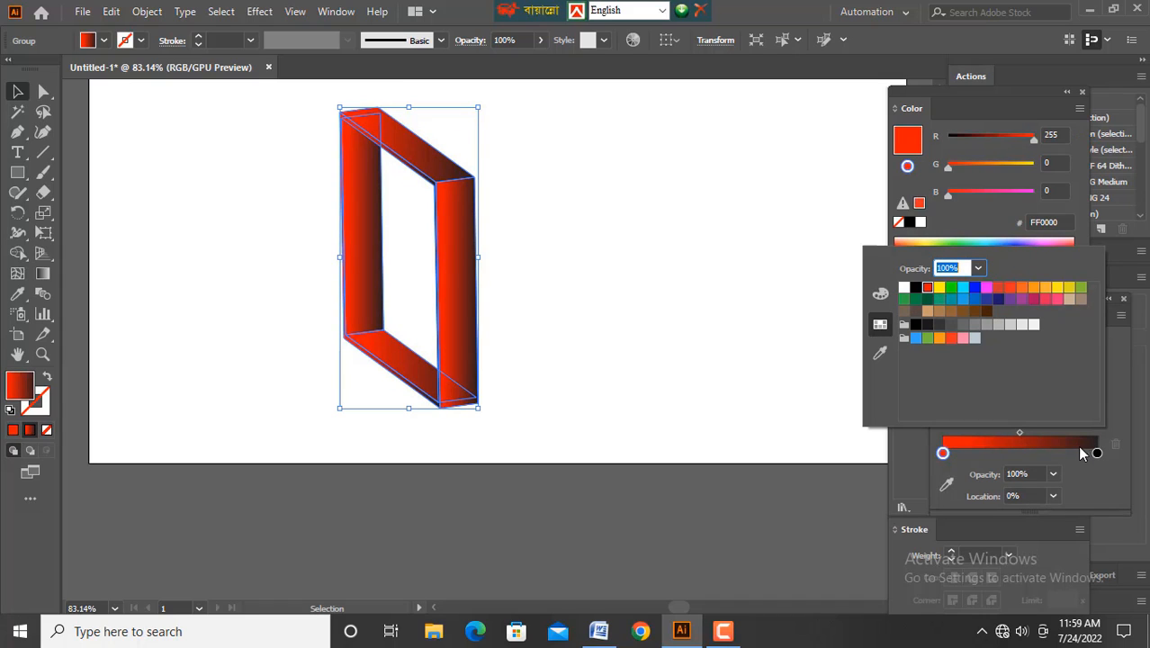
{"action": "left_click", "coordinate": [473, 117]}
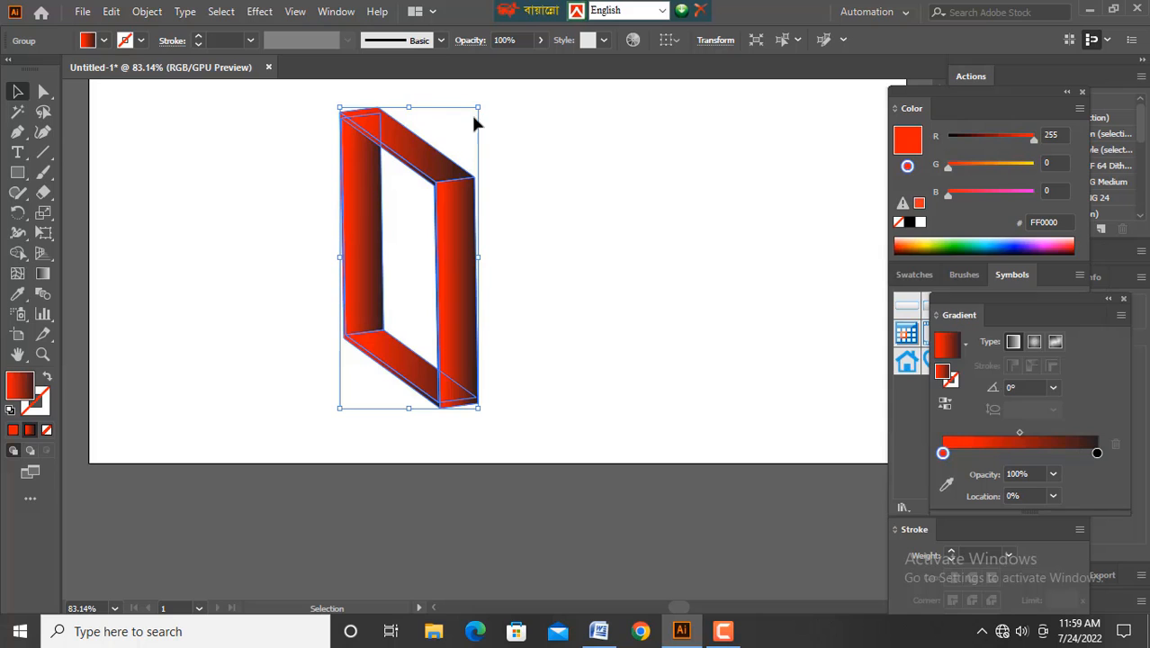
Stretch the gradient frame wider and shorter by its corners and move it toward the artboard's right side.
{"action": "left_click_drag", "start_coordinate": [479, 108], "coordinate": [655, 122]}
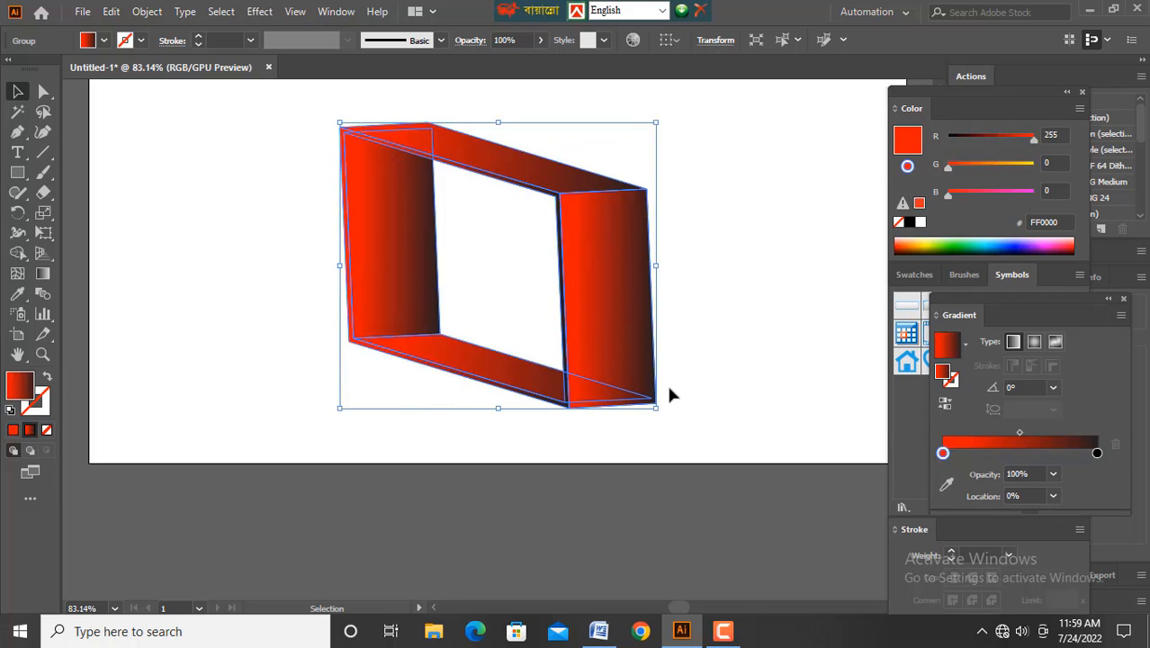
{"action": "left_click_drag", "start_coordinate": [656, 407], "coordinate": [692, 367]}
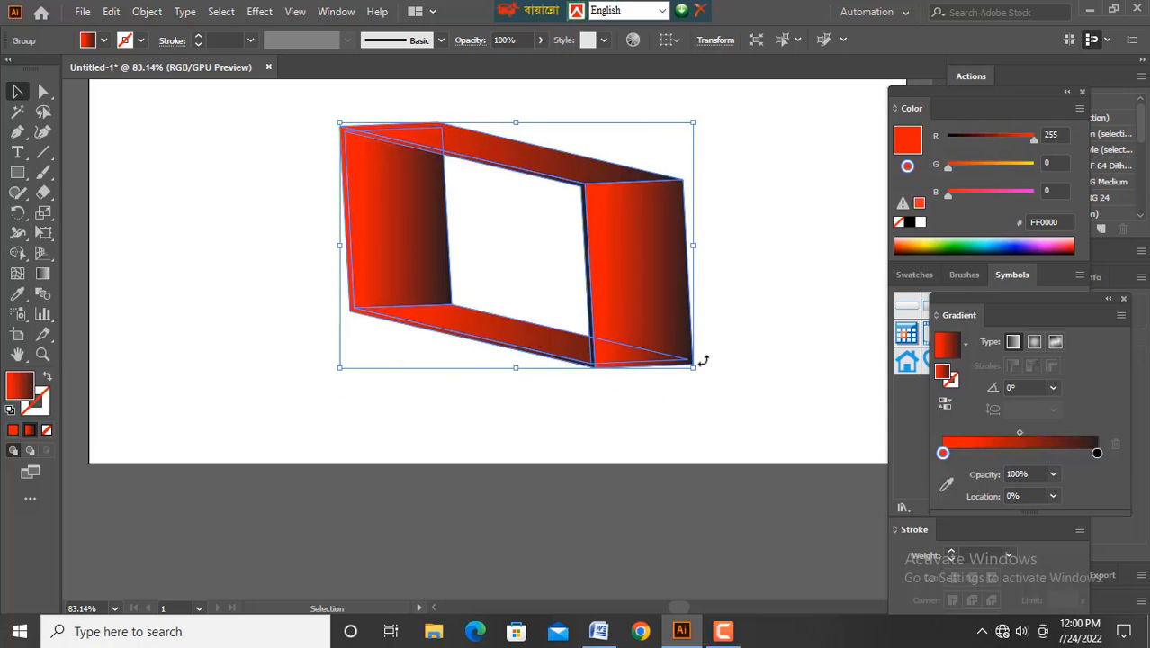
{"action": "scroll", "coordinate": [456, 353], "scroll_direction": "down", "scroll_amount": 1}
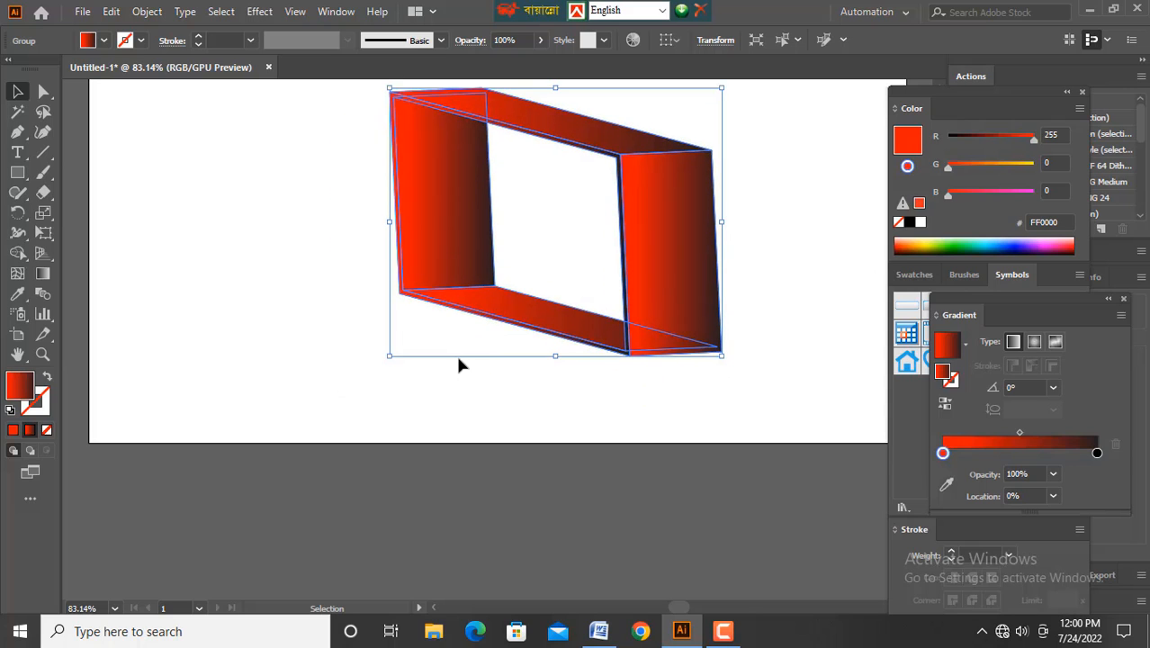
{"action": "scroll", "coordinate": [456, 353], "scroll_direction": "up", "scroll_amount": 4}
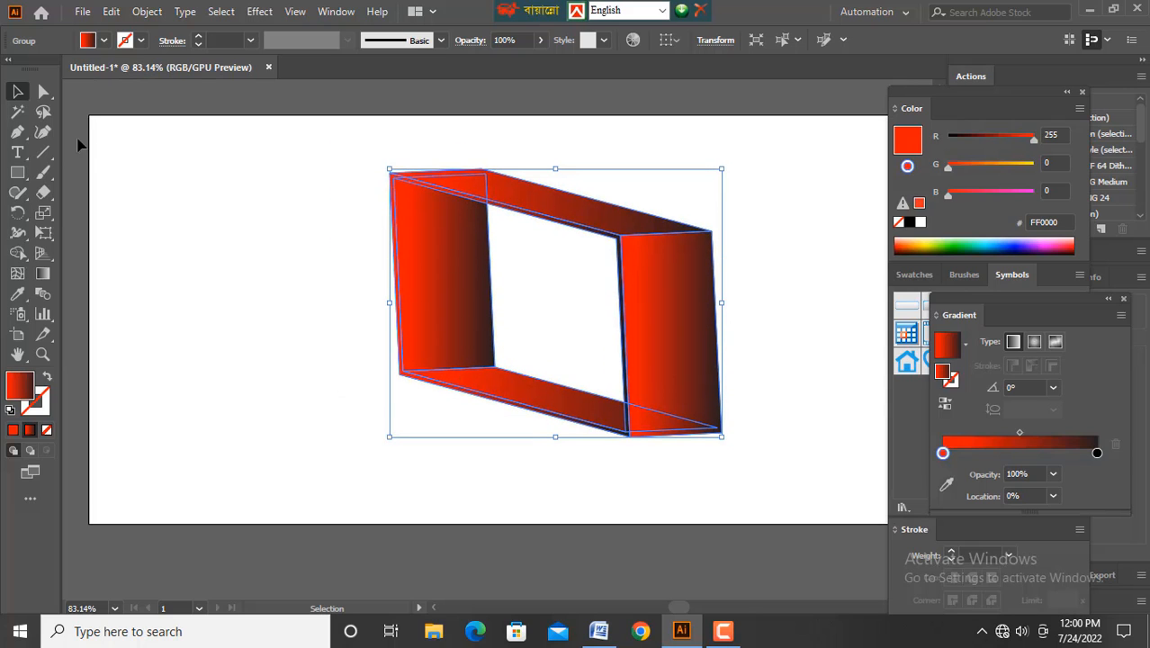
{"action": "left_click_drag", "start_coordinate": [584, 226], "coordinate": [663, 210]}
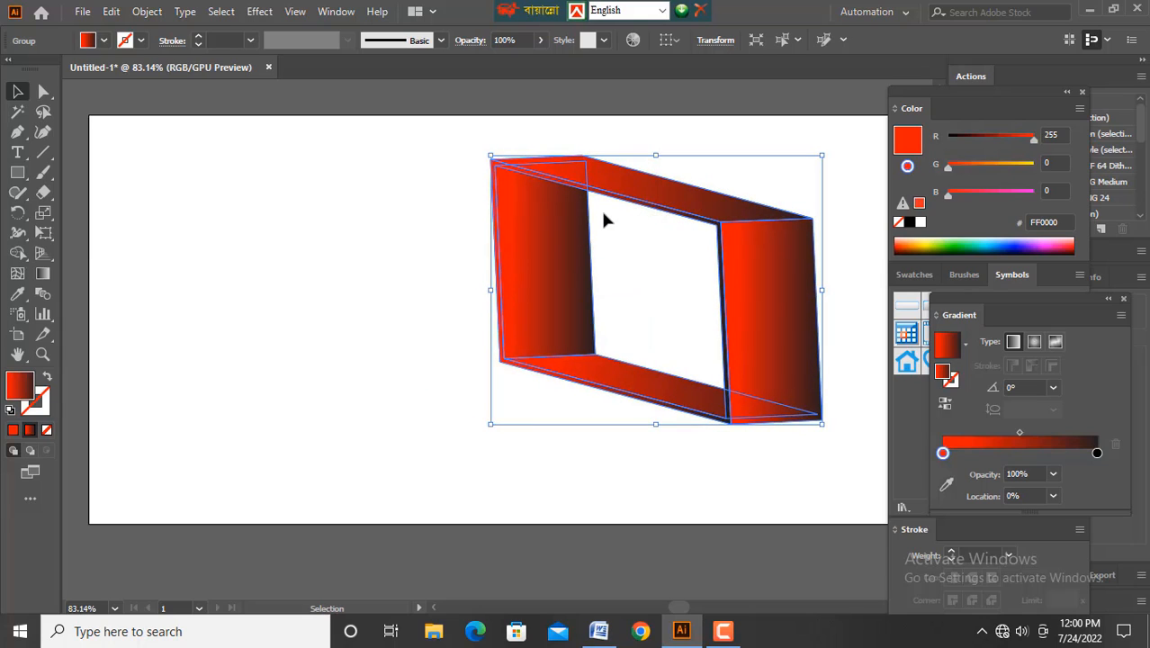
Delete the gradient frame and draw the upper S-curve of a vase profile with the Pen tool, using three anchor points.
{"action": "key", "text": "Delete"}
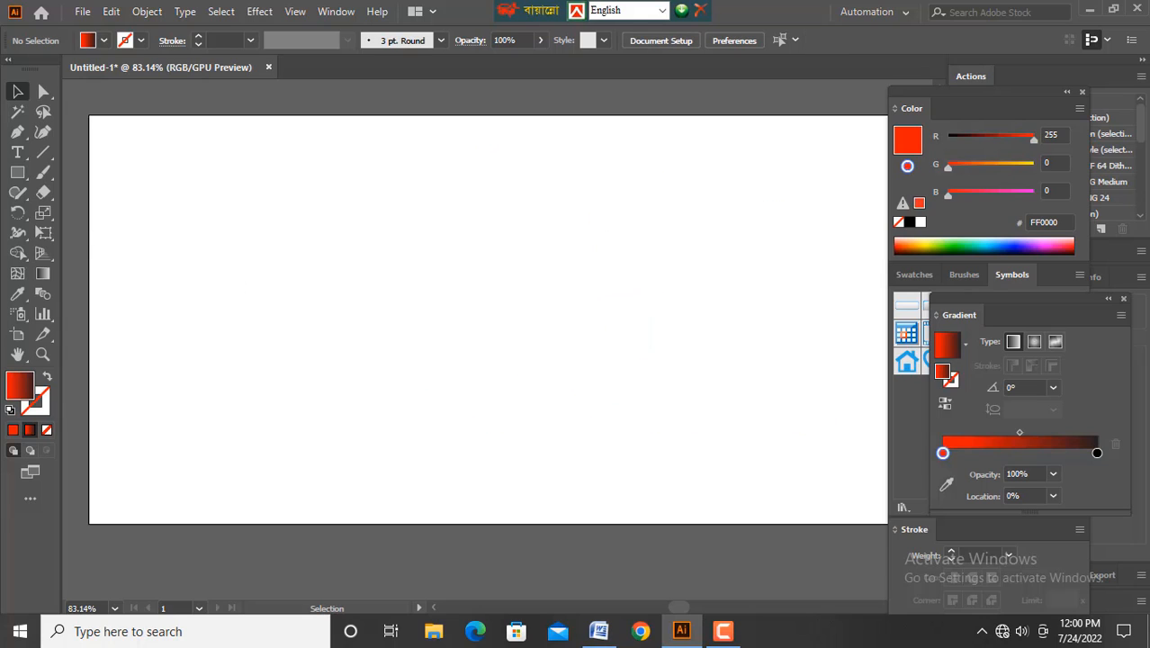
{"action": "left_click", "coordinate": [17, 134]}
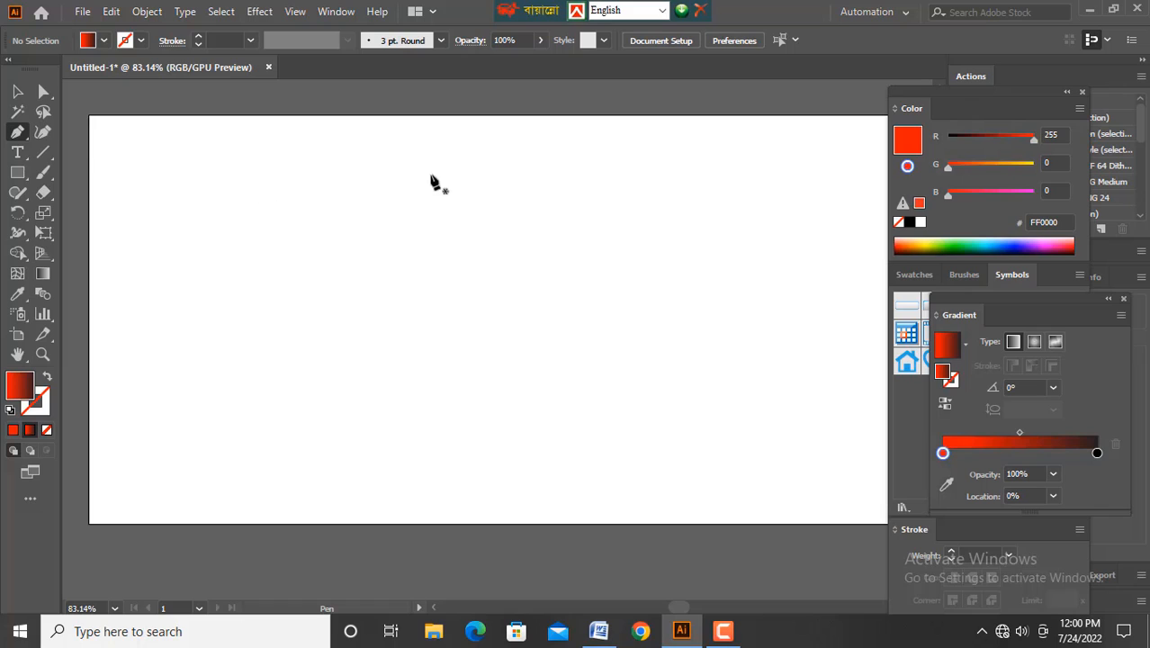
{"action": "left_click", "coordinate": [456, 160]}
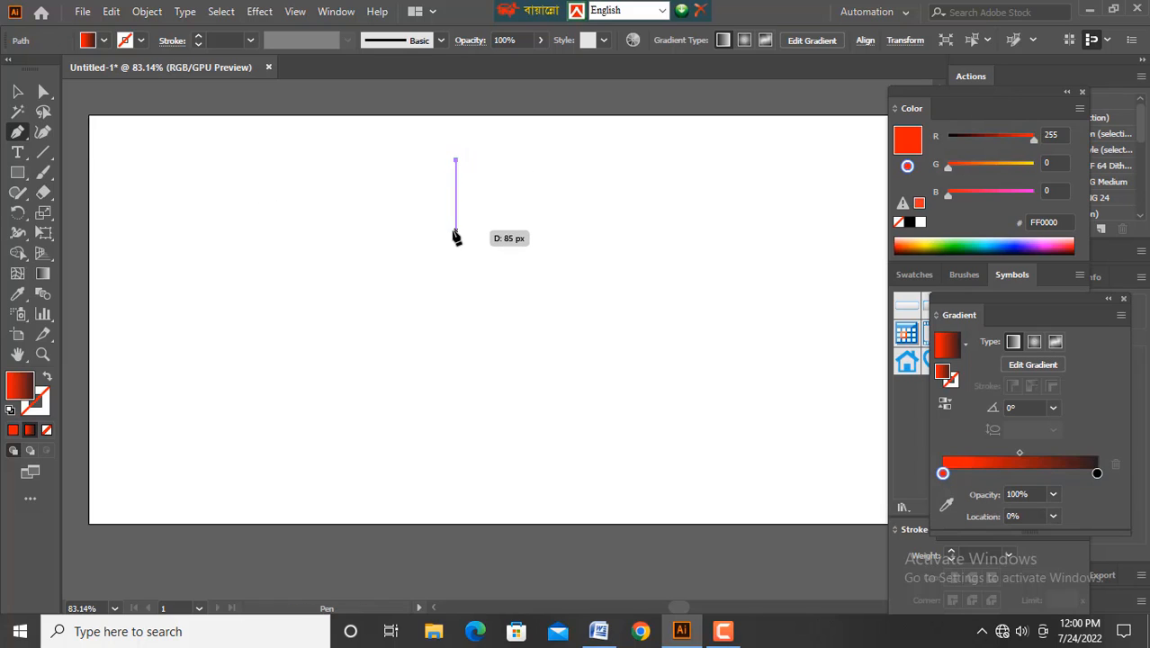
{"action": "left_click_drag", "start_coordinate": [453, 228], "coordinate": [464, 239]}
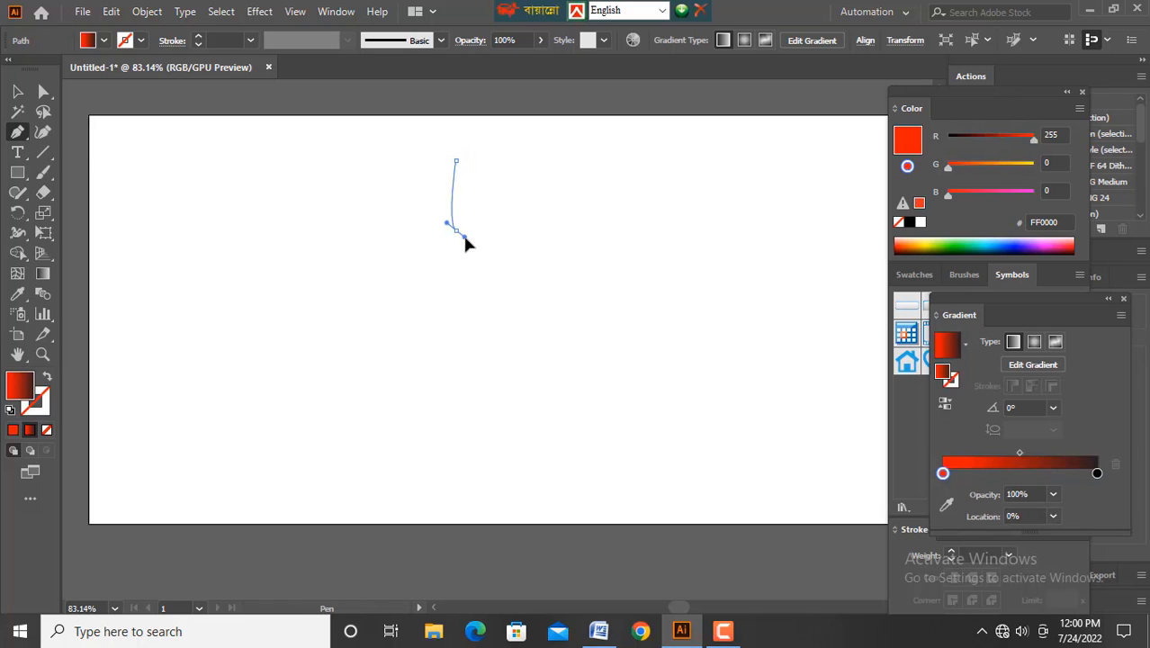
{"action": "left_click", "coordinate": [446, 292]}
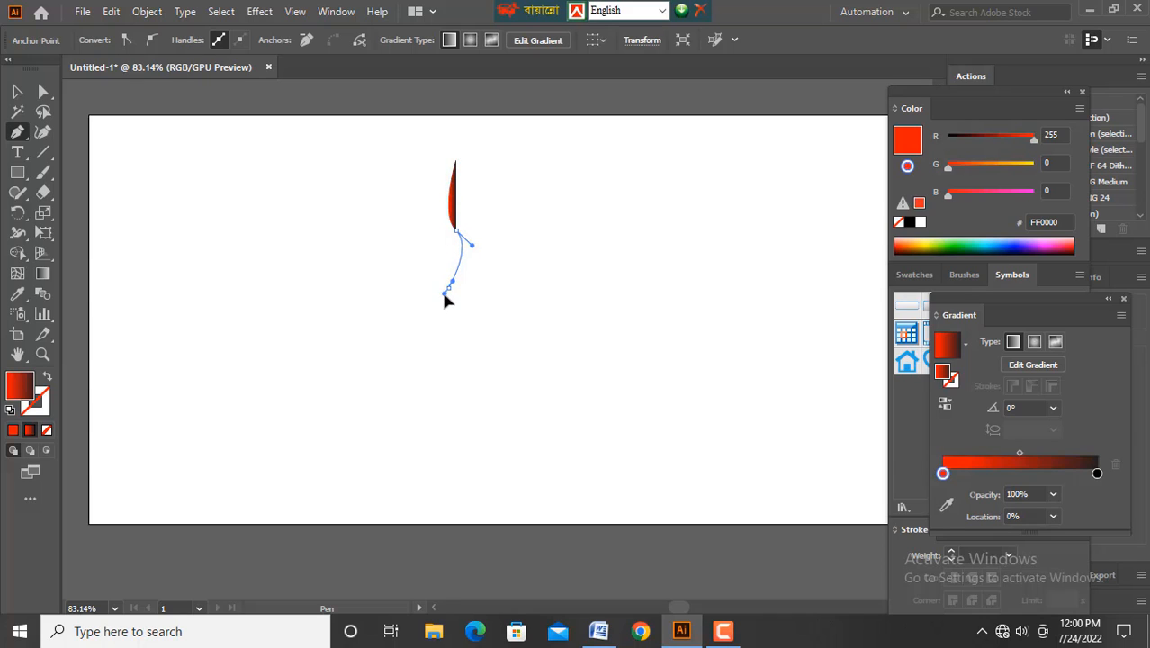
Remove the fill from the profile path and set its stroke colour to red #F90310.
{"action": "left_click", "coordinate": [46, 430]}
{"action": "double_click", "coordinate": [37, 402]}
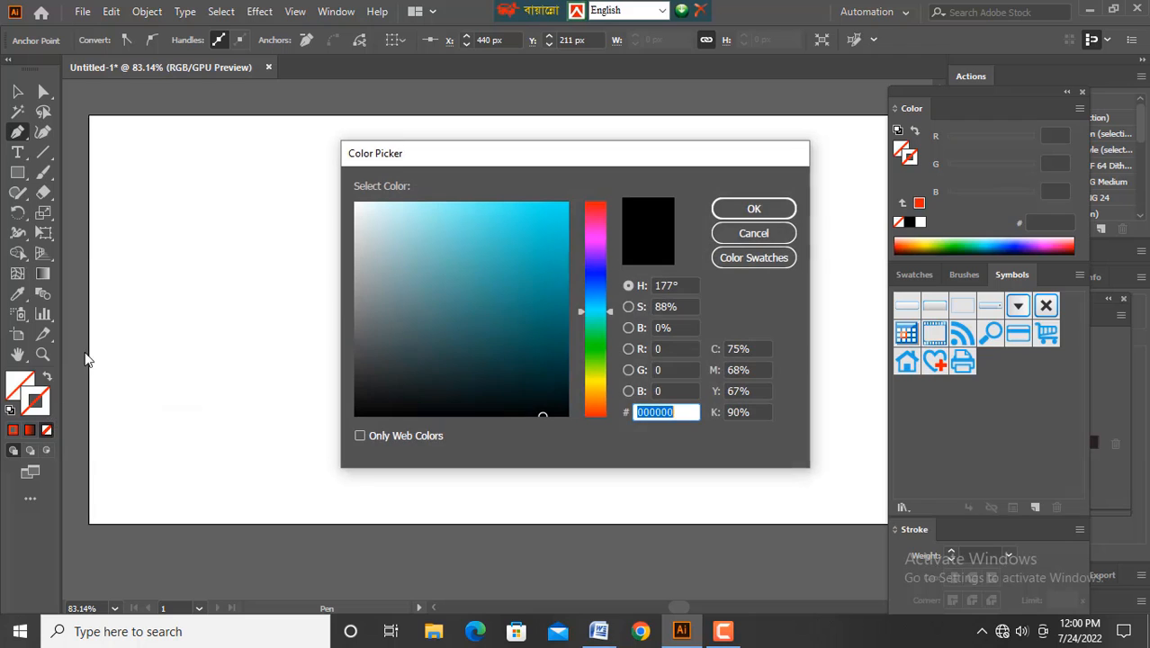
{"action": "left_click_drag", "start_coordinate": [594, 230], "coordinate": [594, 203]}
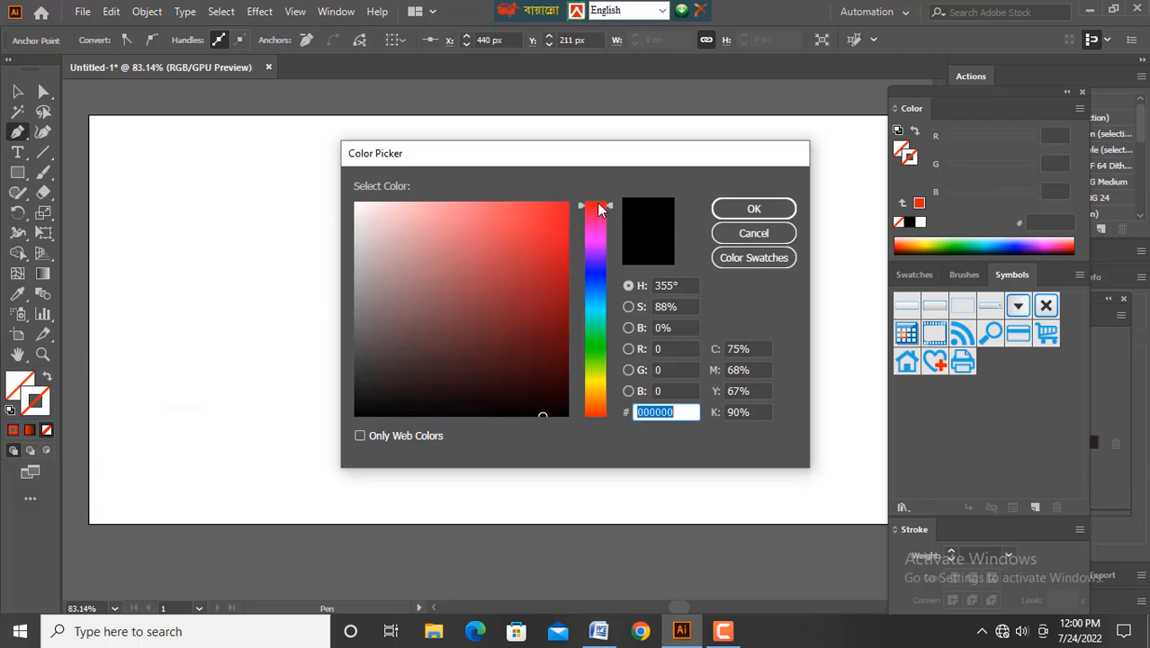
{"action": "left_click", "coordinate": [564, 207]}
{"action": "left_click", "coordinate": [735, 215]}
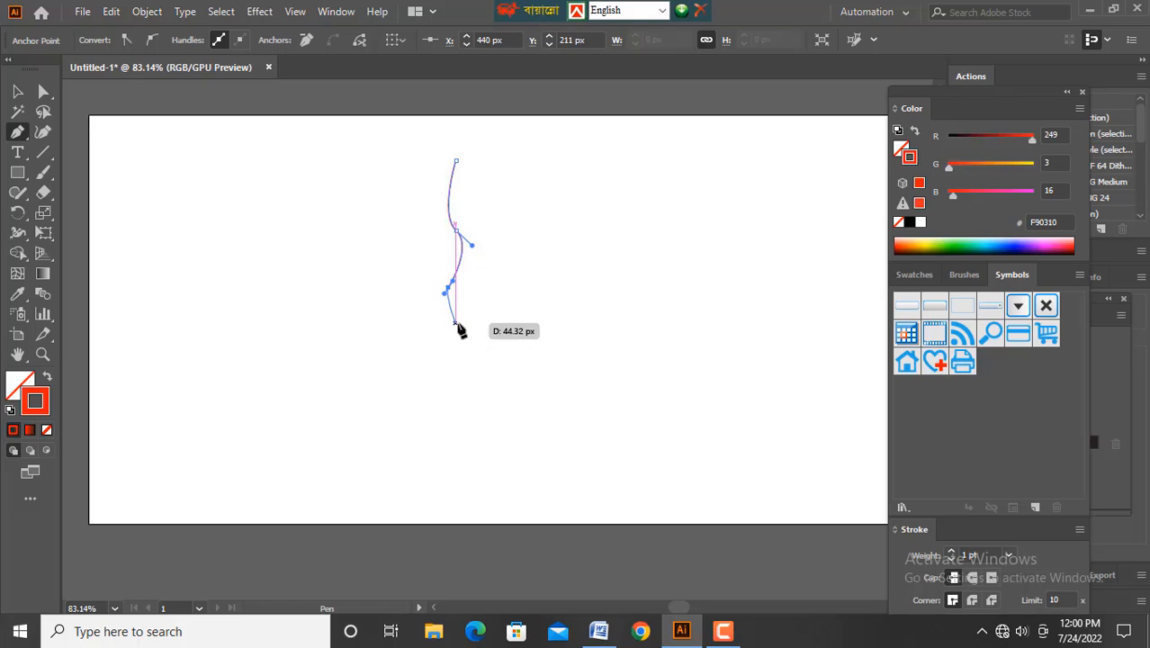
Continue the path downward, curving inward to a narrow neck and then outward and back to form the vase's foot.
{"action": "left_click_drag", "start_coordinate": [422, 321], "coordinate": [408, 316]}
{"action": "key", "text": "ctrl+z"}
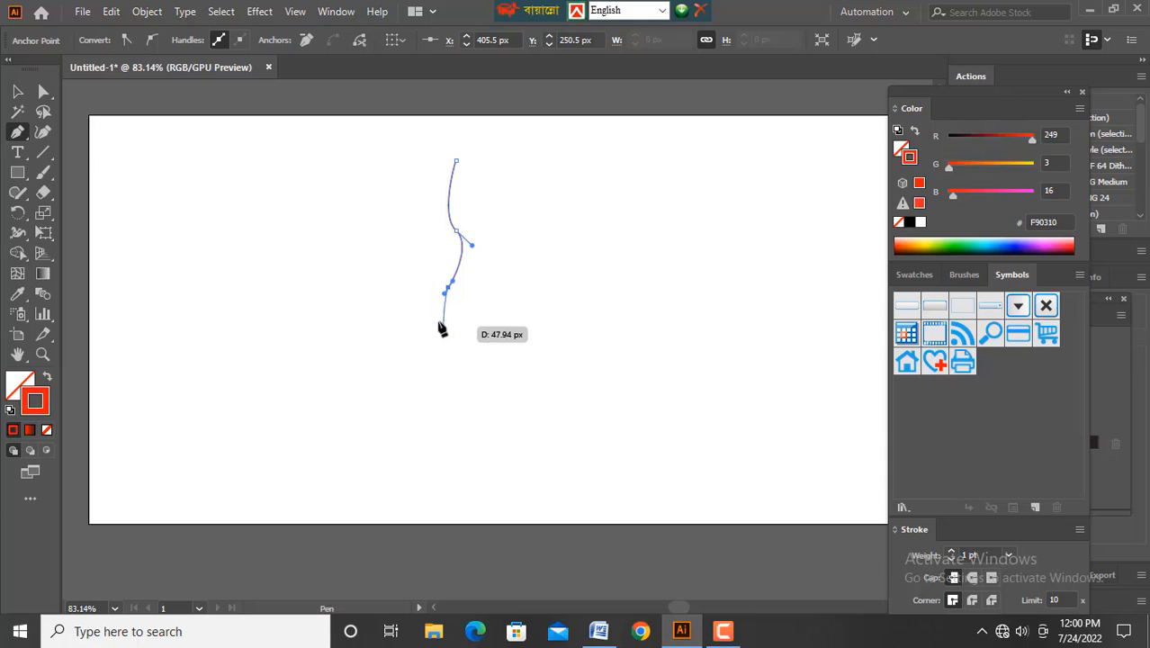
{"action": "left_click", "coordinate": [424, 307]}
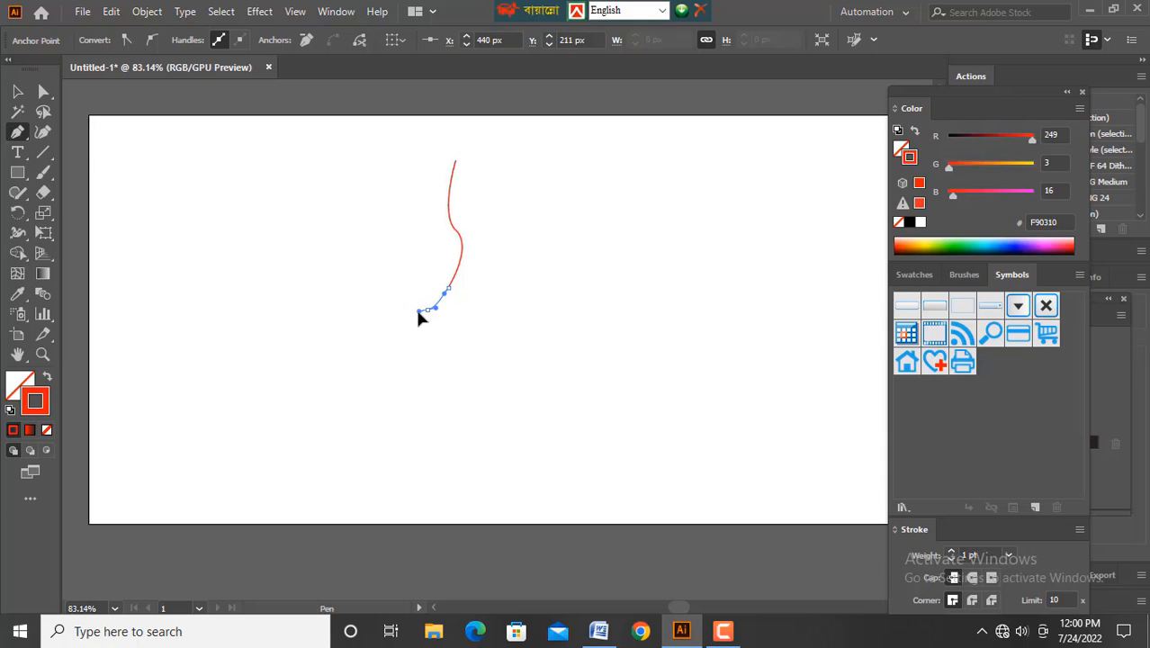
{"action": "mouse_move", "coordinate": [418, 311]}
{"action": "left_mouse_down"}
{"action": "mouse_move", "coordinate": [445, 324]}
{"action": "mouse_move", "coordinate": [413, 333]}
{"action": "mouse_move", "coordinate": [444, 320]}
{"action": "left_mouse_up"}
{"action": "left_click", "coordinate": [428, 309]}
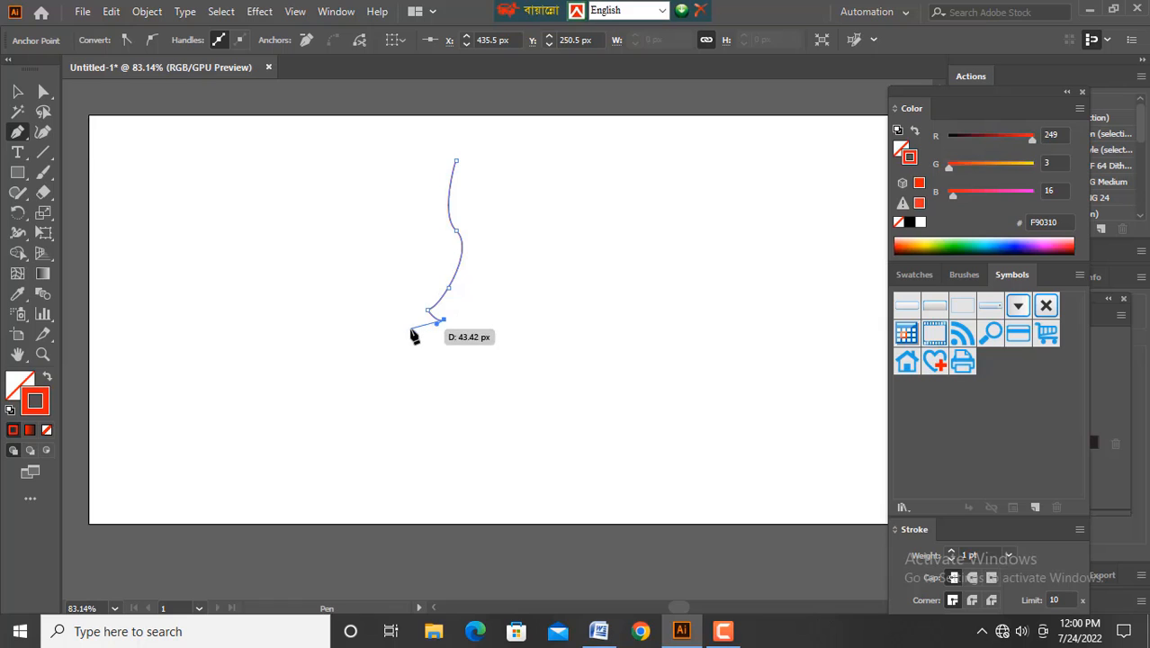
{"action": "left_click_drag", "start_coordinate": [410, 329], "coordinate": [406, 314]}
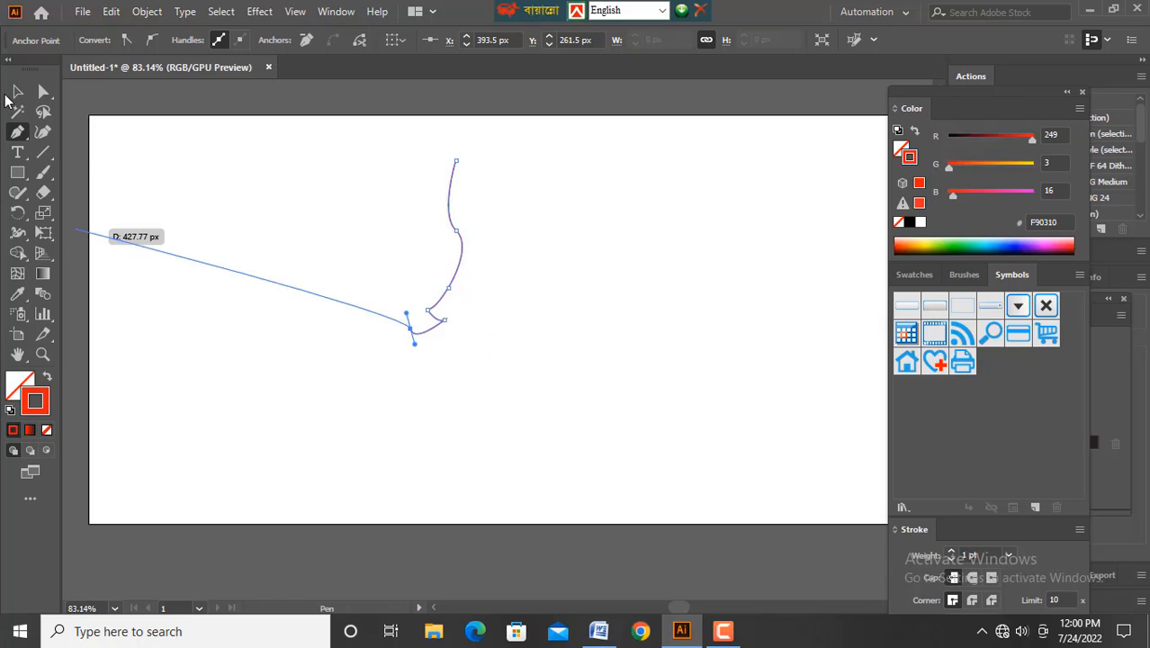
{"action": "key", "text": "v"}
{"action": "scroll", "coordinate": [527, 396], "scroll_direction": "up", "scroll_amount": 2}
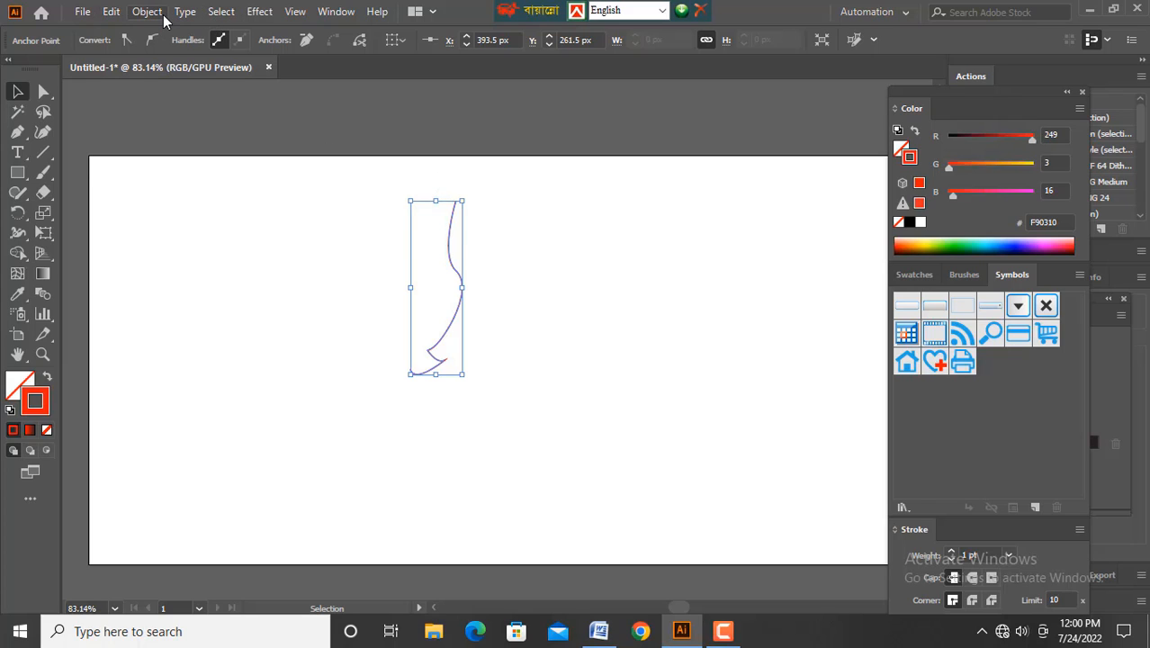
Preview the 3D Revolve effect on the profile path without applying it.
{"action": "left_click", "coordinate": [260, 12]}
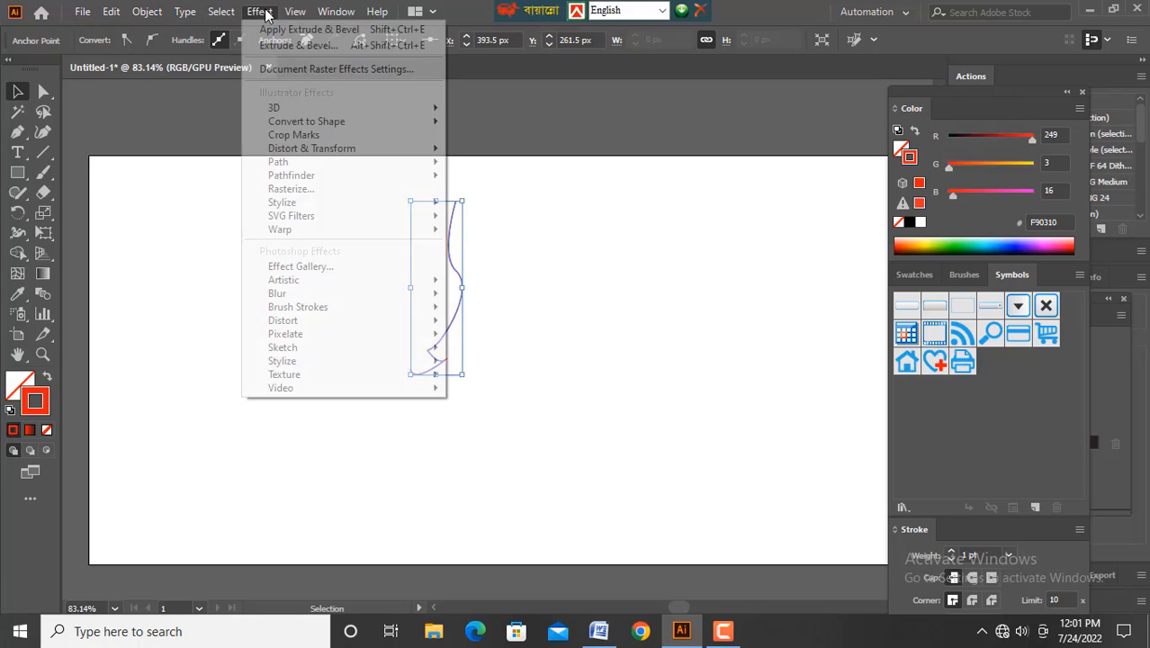
{"action": "mouse_move", "coordinate": [284, 109]}
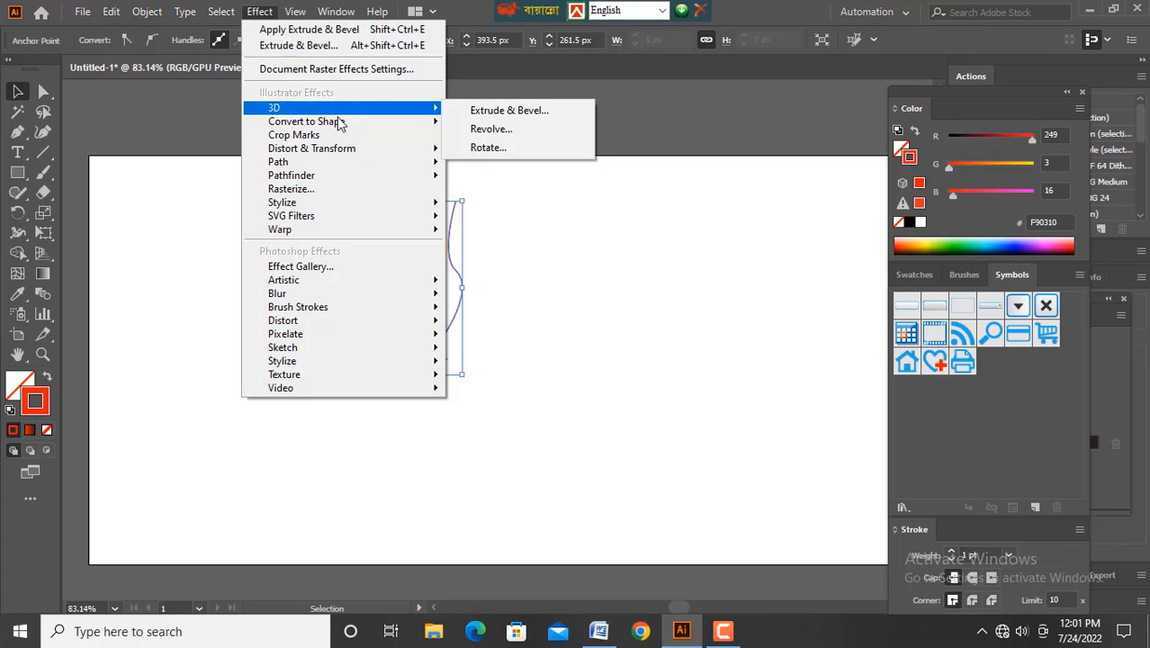
{"action": "left_click", "coordinate": [491, 130]}
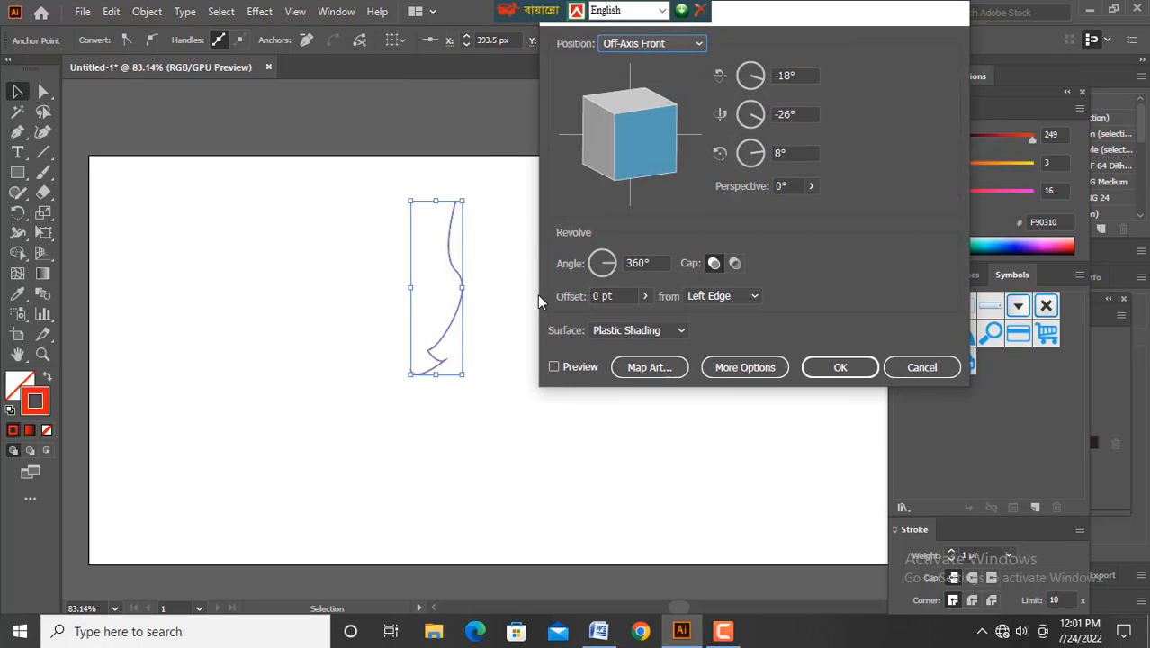
{"action": "left_click", "coordinate": [569, 368]}
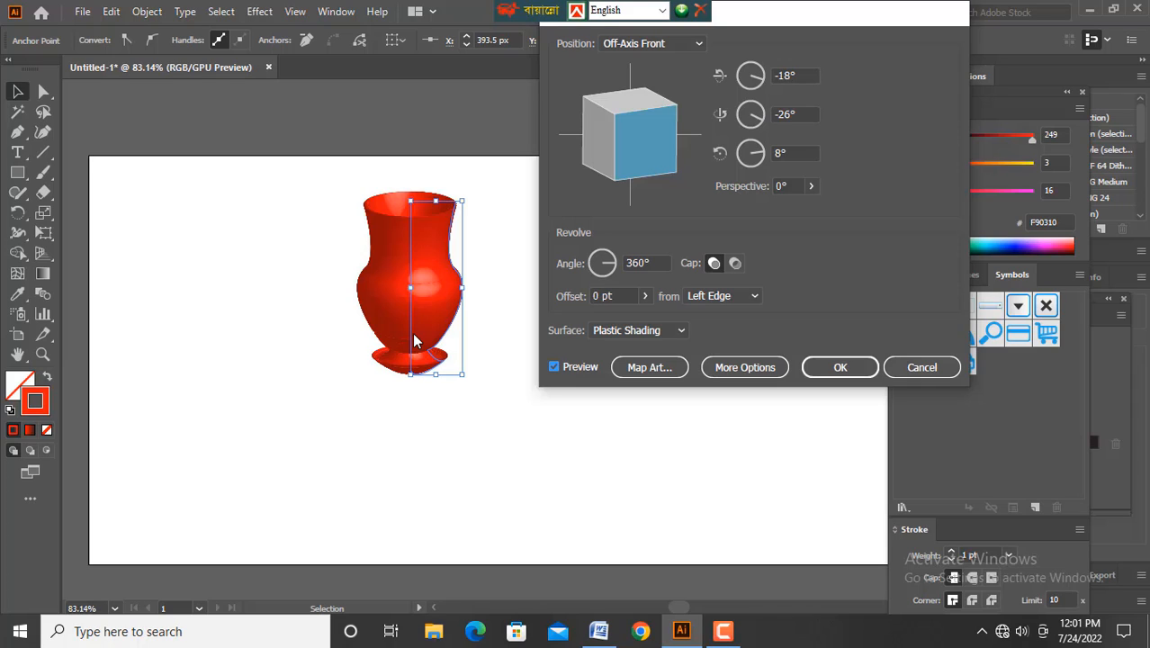
{"action": "left_click", "coordinate": [897, 367]}
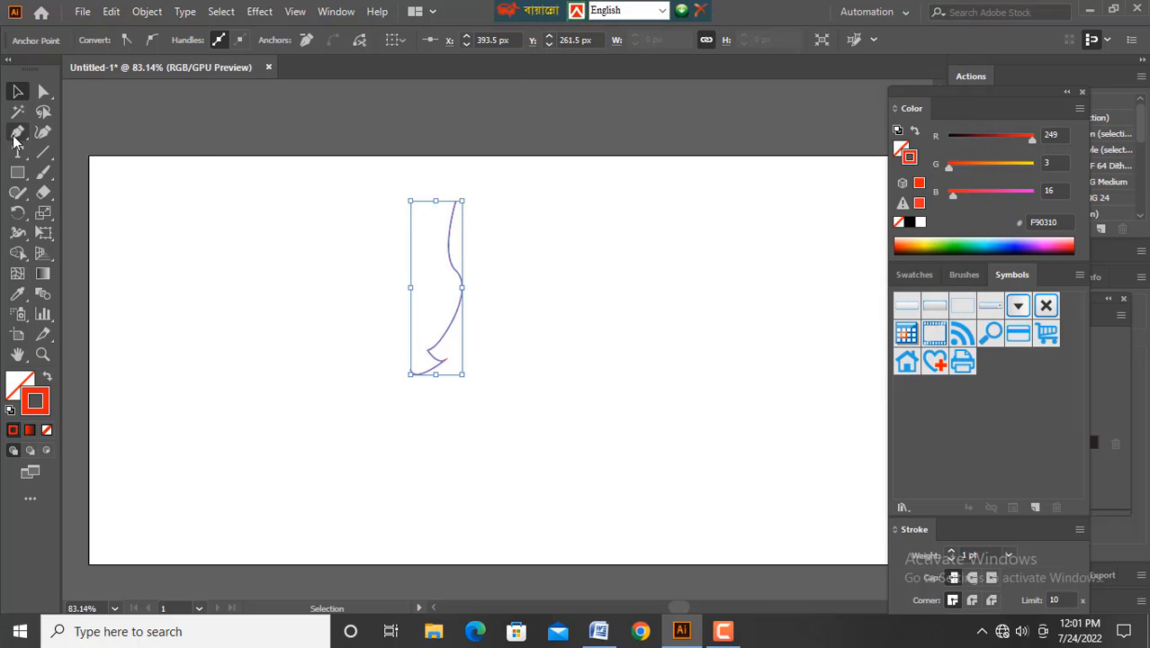
Extend the profile's upper end into an outward-flaring rim and reshape the neck with the Curvature tool.
{"action": "left_click", "coordinate": [18, 131]}
{"action": "left_click", "coordinate": [456, 202]}
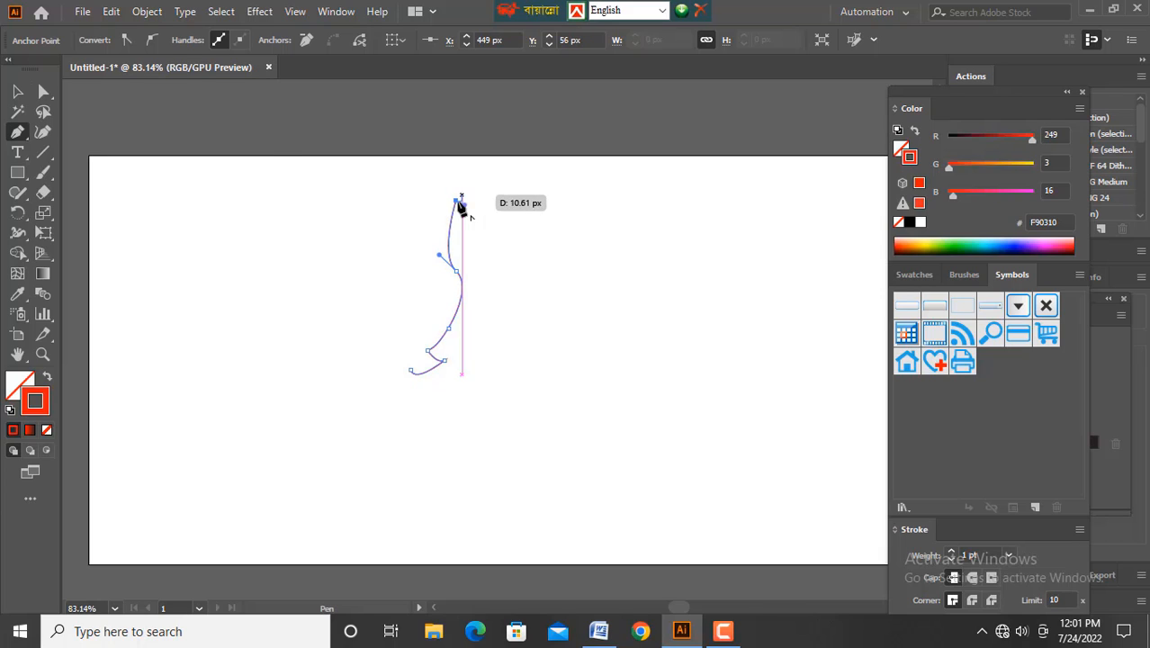
{"action": "left_click", "coordinate": [14, 90]}
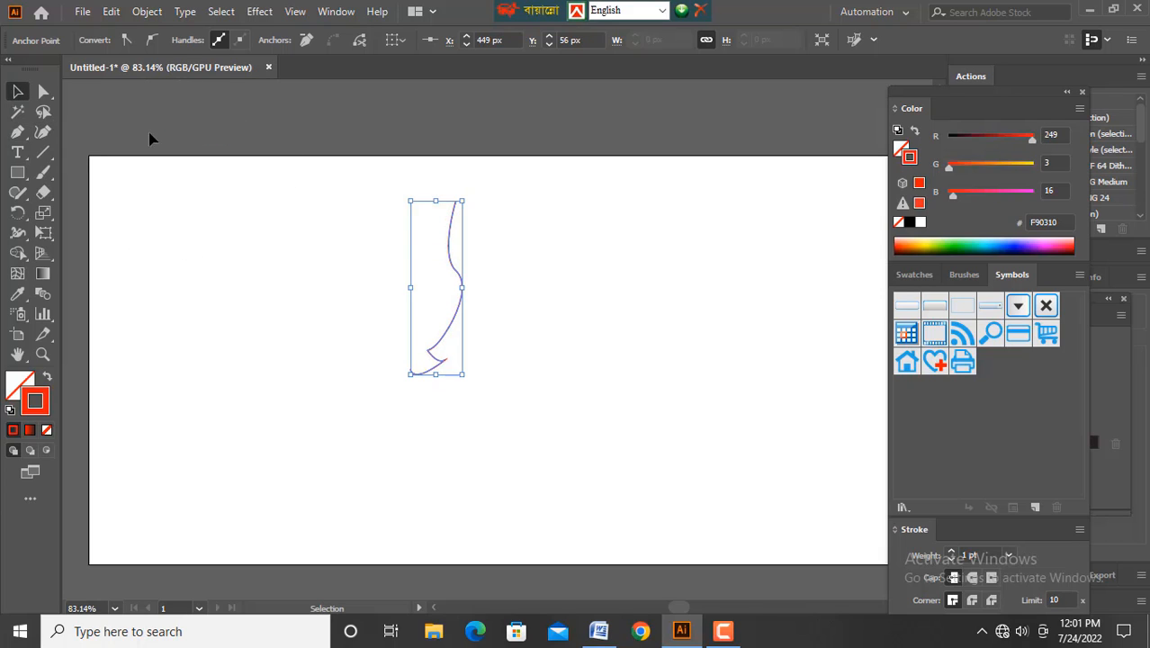
{"action": "left_click", "coordinate": [43, 131]}
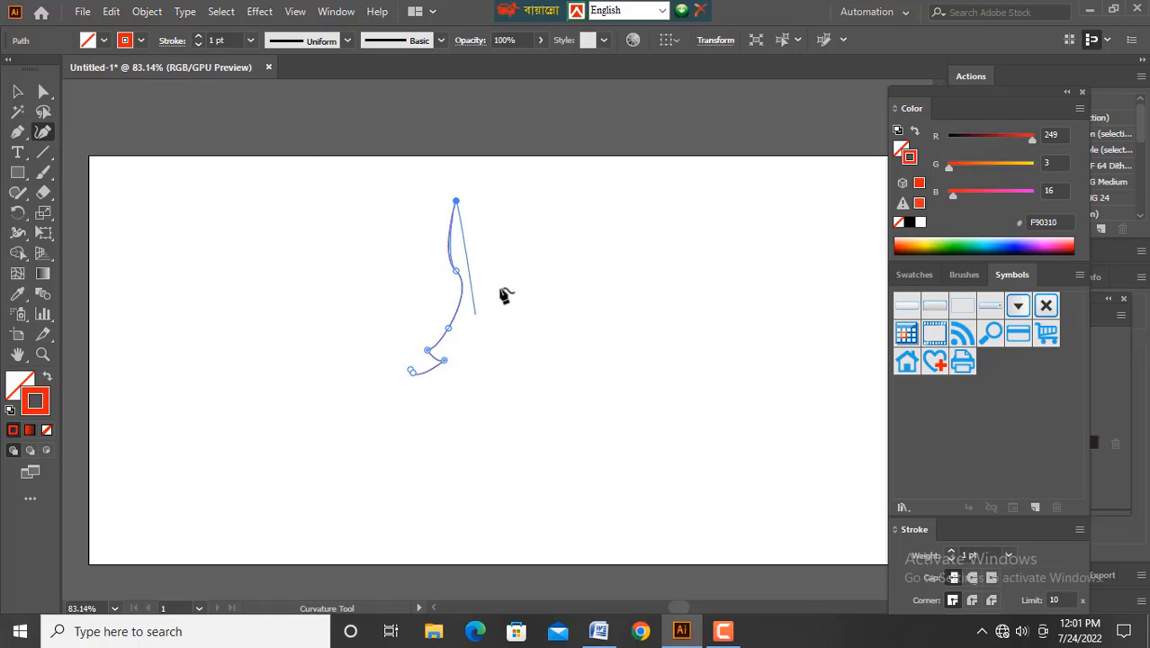
{"action": "left_click_drag", "start_coordinate": [457, 202], "coordinate": [452, 212]}
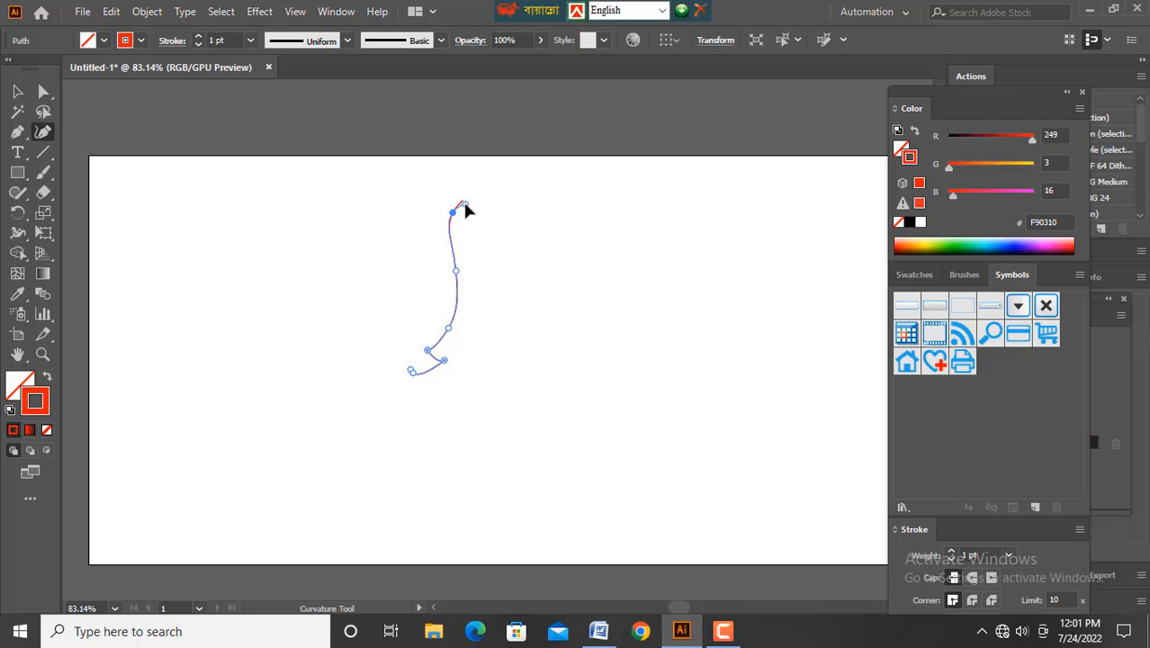
{"action": "left_click", "coordinate": [464, 205]}
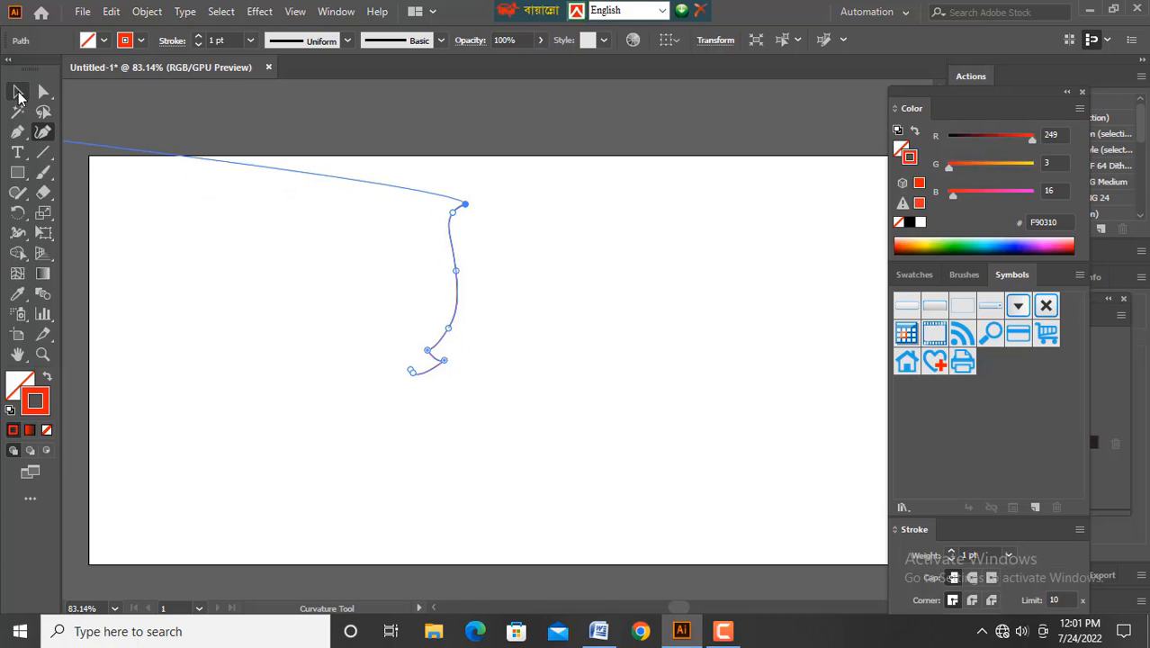
{"action": "left_click", "coordinate": [18, 92]}
{"action": "scroll", "coordinate": [397, 360], "scroll_direction": "up", "scroll_amount": 1}
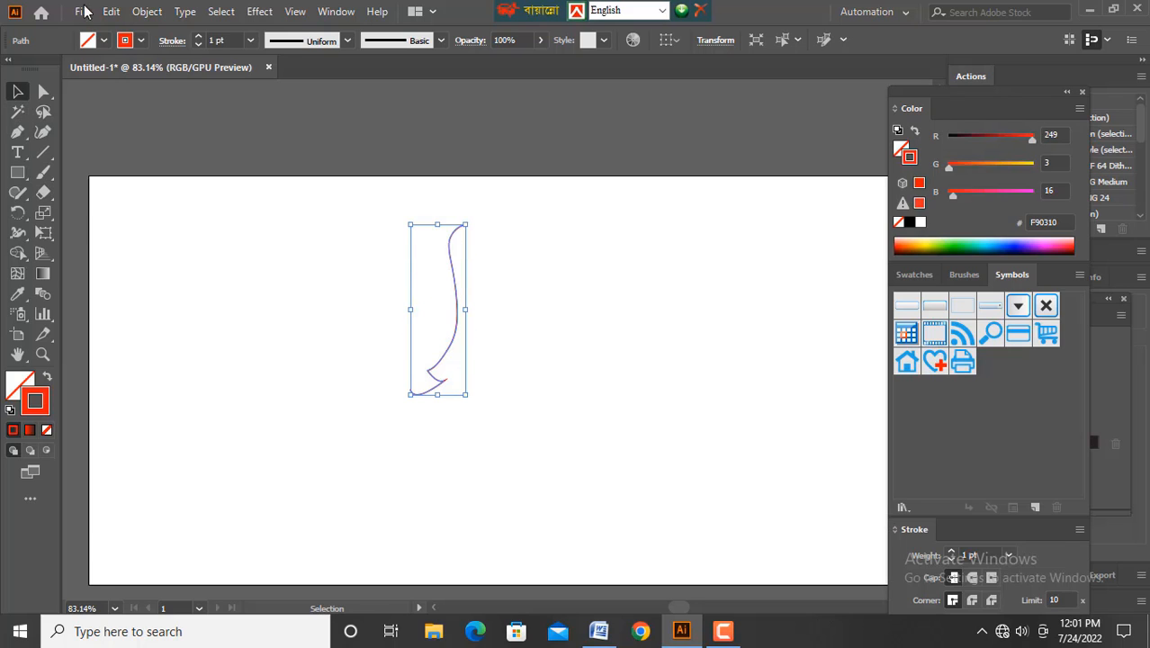
Apply a 360° 3D Revolve from the left edge to the profile, with plastic shading and rotation angles of -18°, -26° and 8°.
{"action": "left_click", "coordinate": [259, 12]}
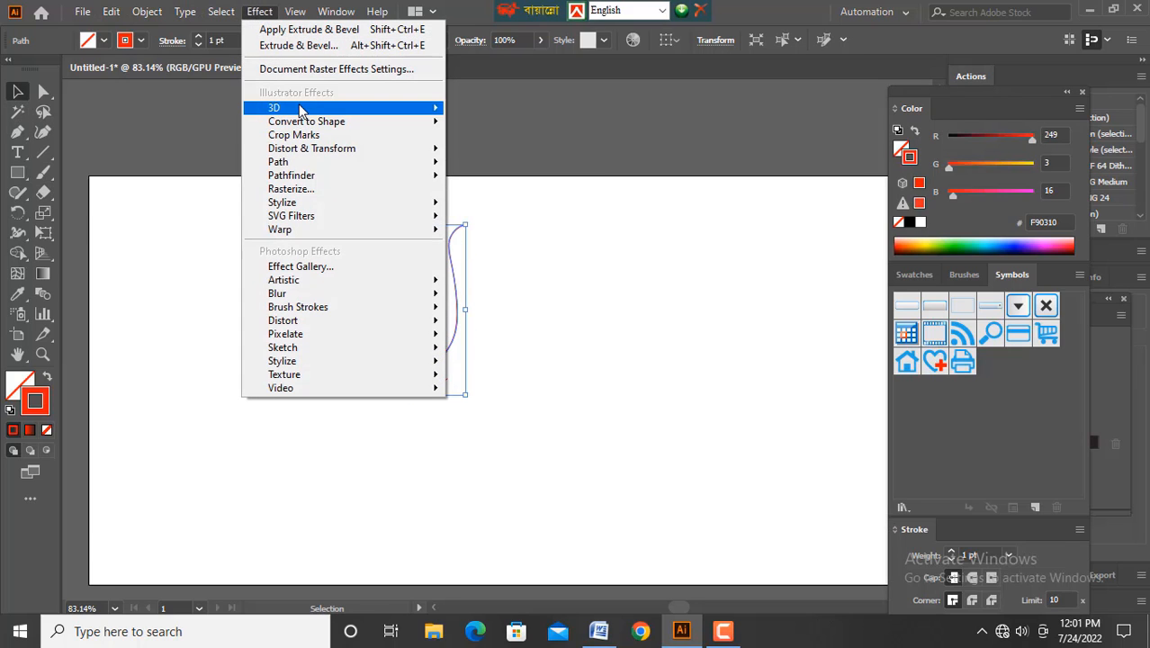
{"action": "mouse_move", "coordinate": [302, 109]}
{"action": "left_click", "coordinate": [504, 134]}
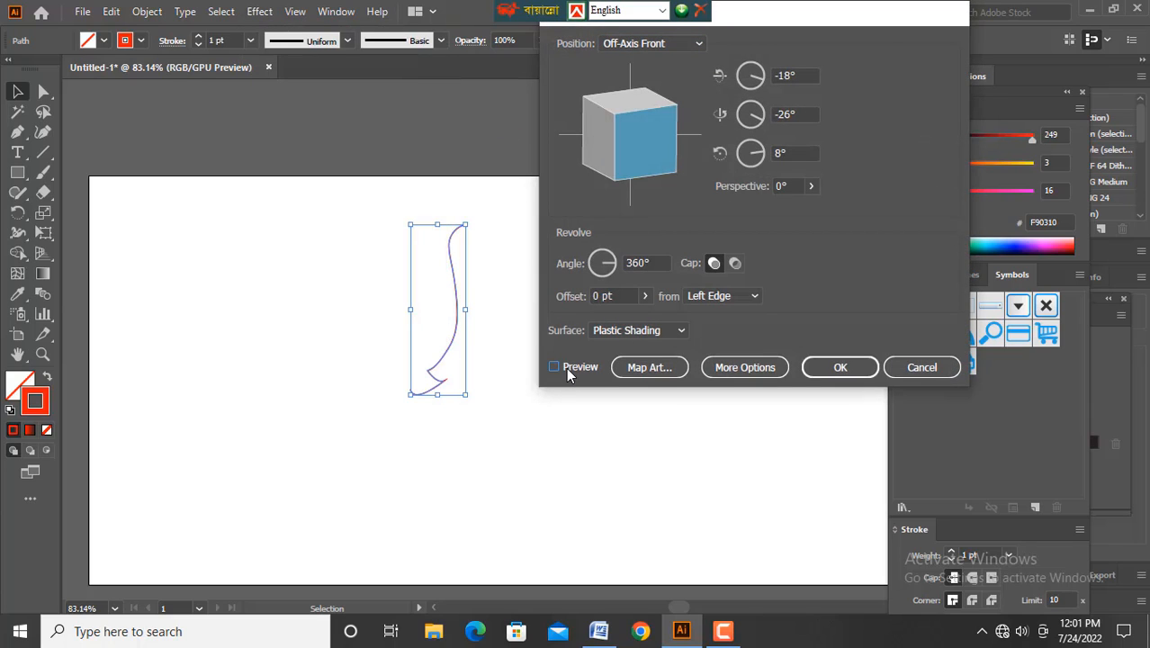
{"action": "left_click", "coordinate": [567, 373]}
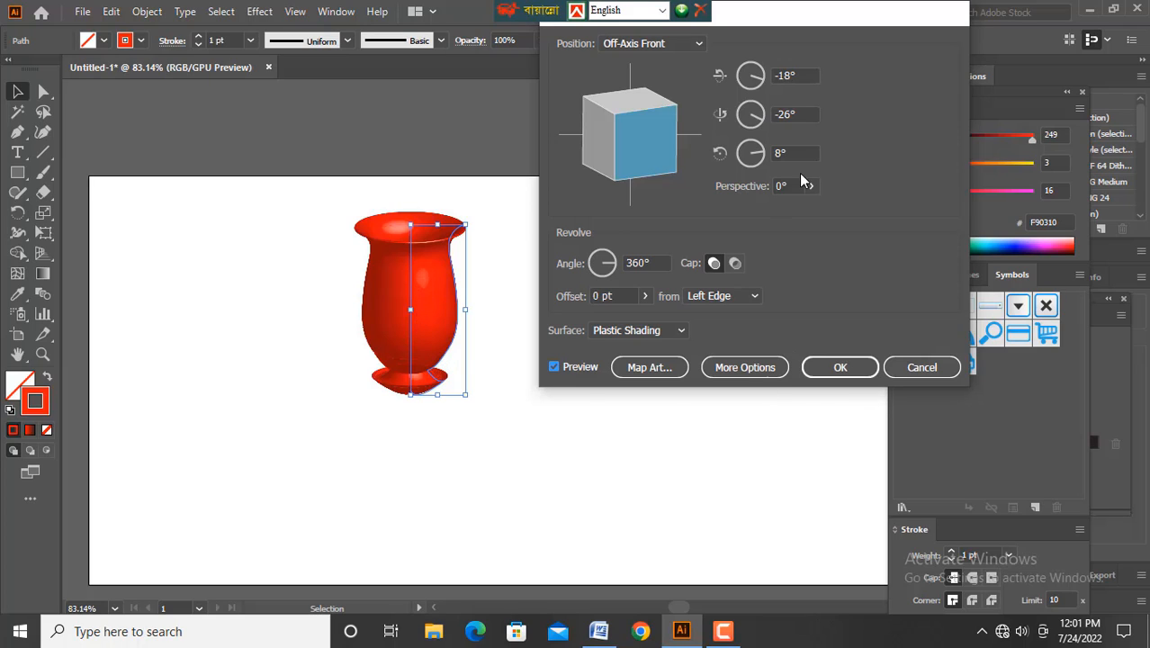
{"action": "scroll", "coordinate": [801, 158], "scroll_direction": "down", "scroll_amount": 5}
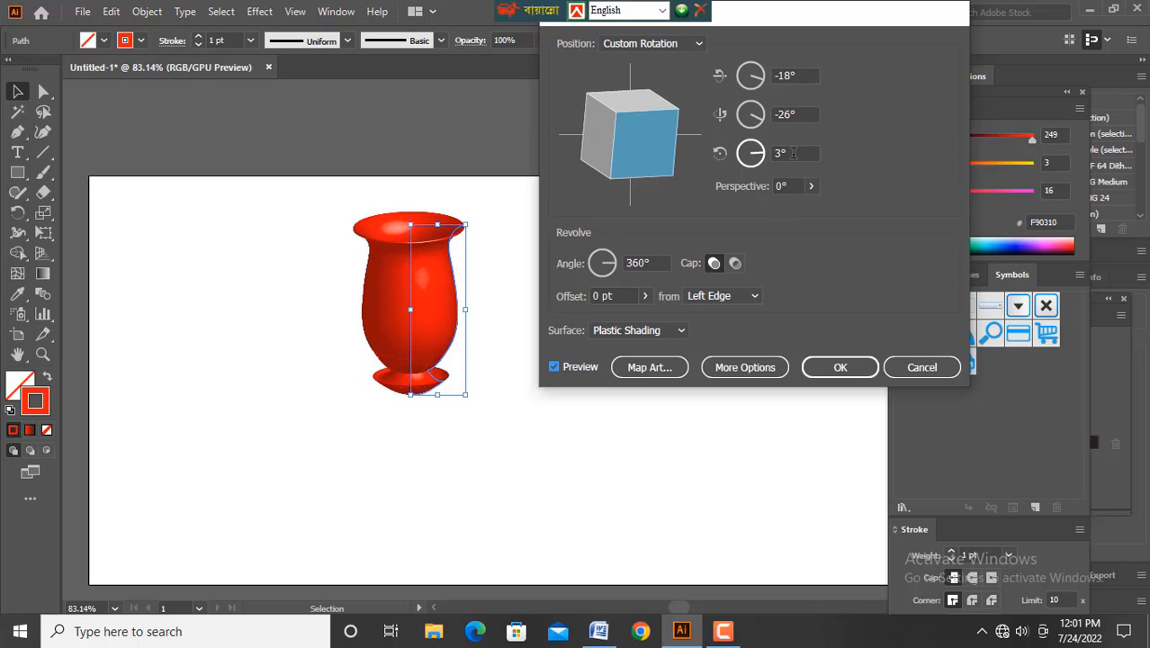
{"action": "scroll", "coordinate": [796, 153], "scroll_direction": "up", "scroll_amount": 7}
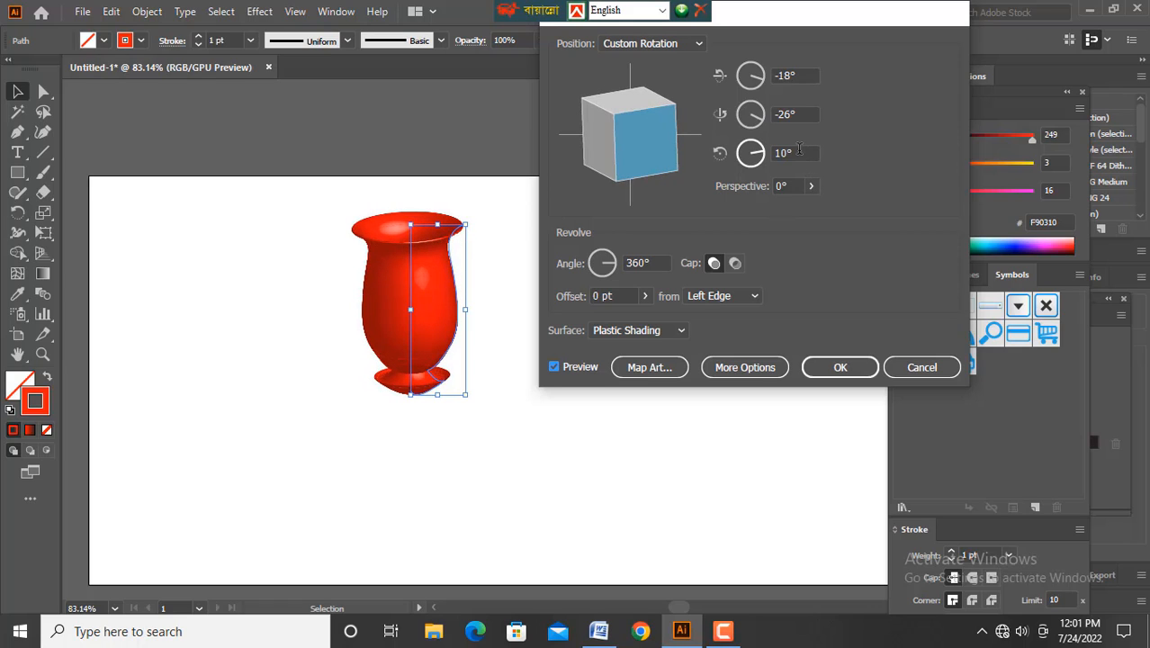
{"action": "scroll", "coordinate": [798, 149], "scroll_direction": "down", "scroll_amount": 1}
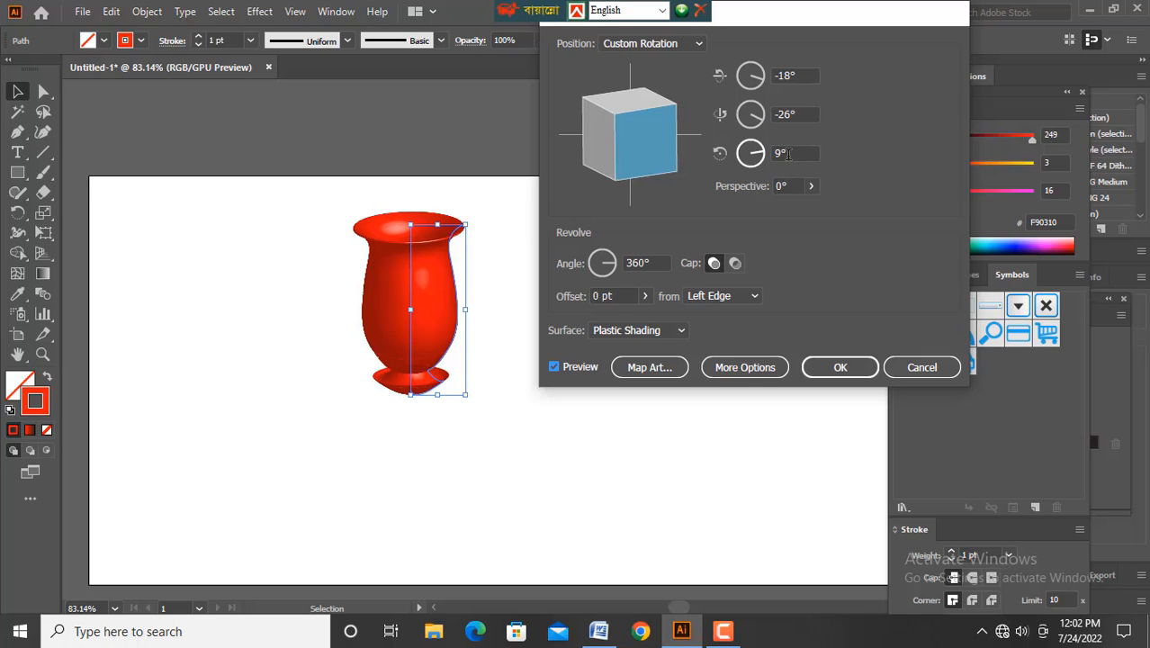
{"action": "scroll", "coordinate": [788, 153], "scroll_direction": "down", "scroll_amount": 1}
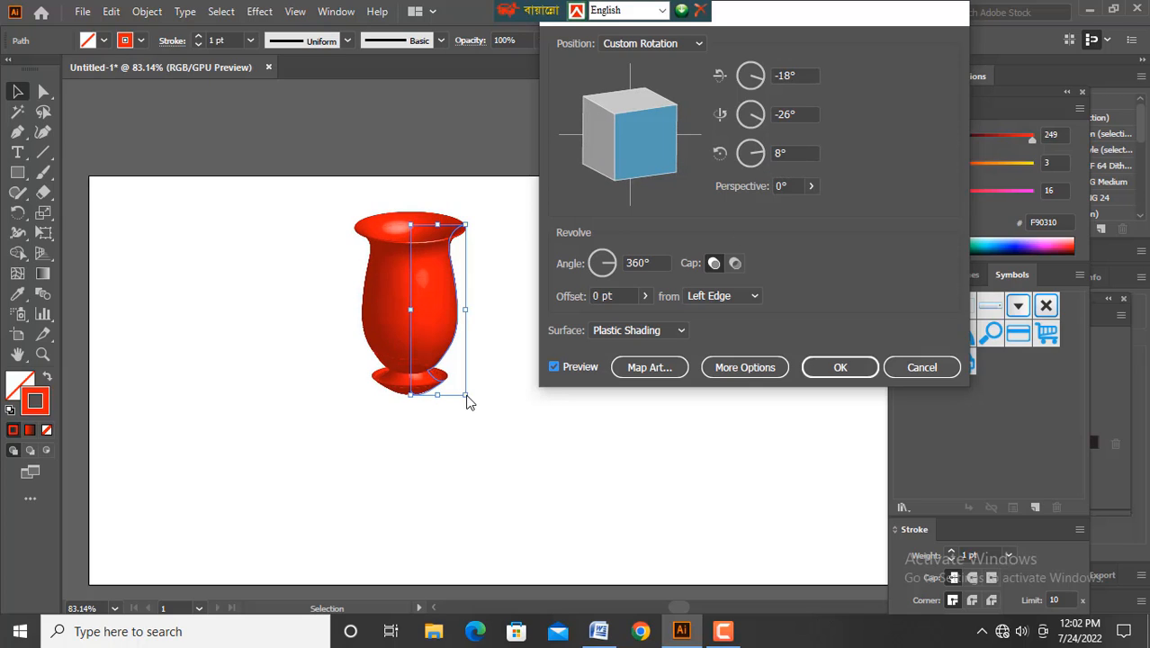
{"action": "left_click", "coordinate": [840, 367]}
Enlarge the revolved vase from its lower corners, then narrow it slightly from its left side.
{"action": "left_click_drag", "start_coordinate": [406, 397], "coordinate": [338, 449]}
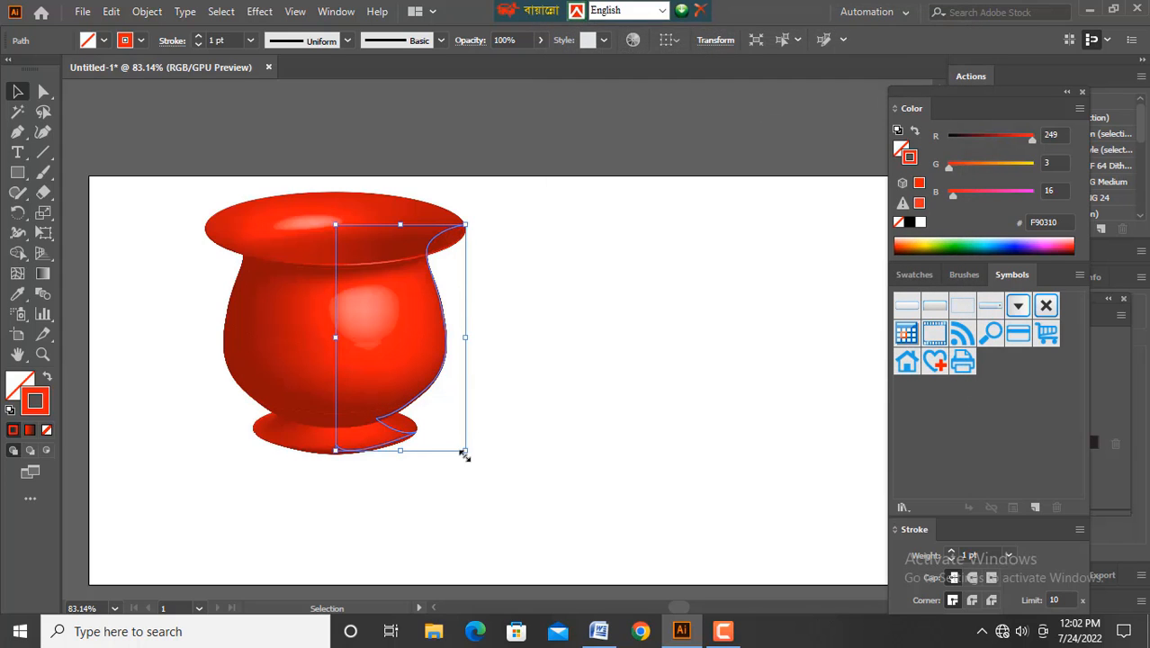
{"action": "left_click_drag", "start_coordinate": [466, 452], "coordinate": [482, 517]}
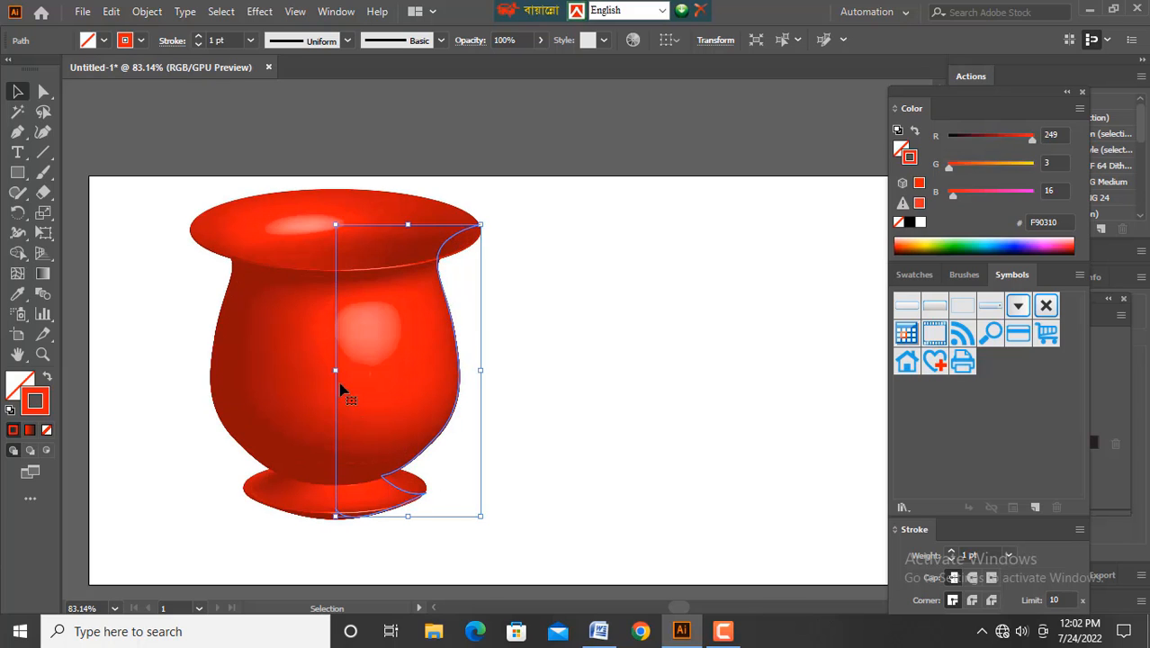
{"action": "left_click_drag", "start_coordinate": [335, 370], "coordinate": [351, 372]}
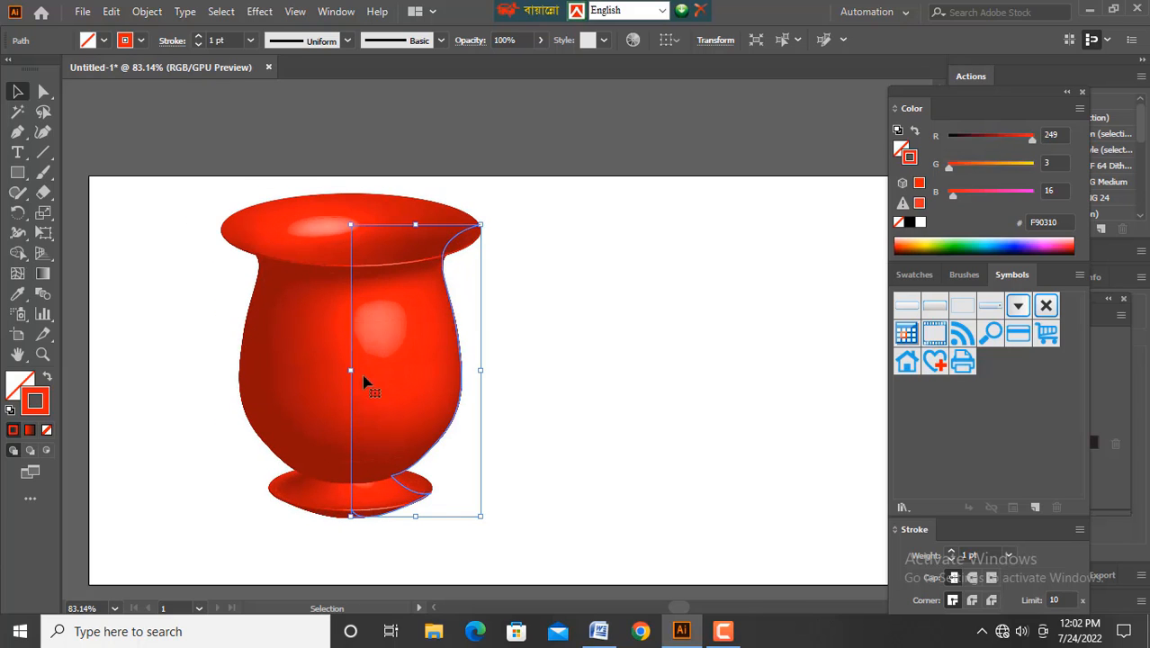
{"action": "scroll", "coordinate": [387, 372], "scroll_direction": "down", "scroll_amount": 2}
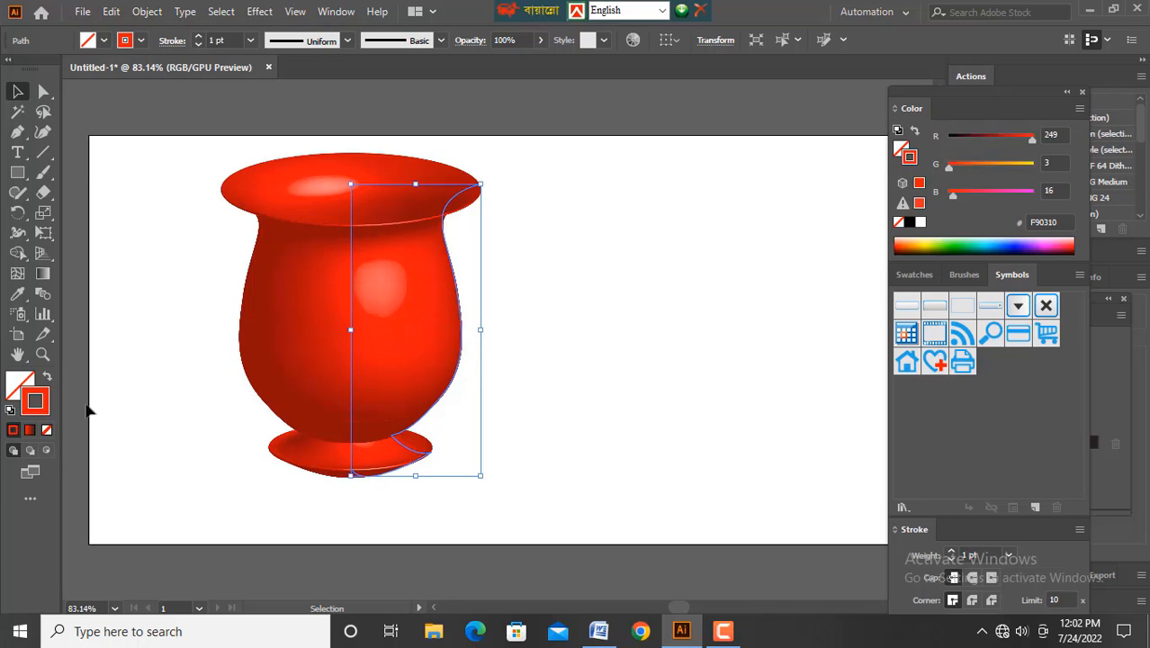
Expand the revolved vase's appearance, and run Expand on the resulting group.
{"action": "left_click", "coordinate": [142, 11]}
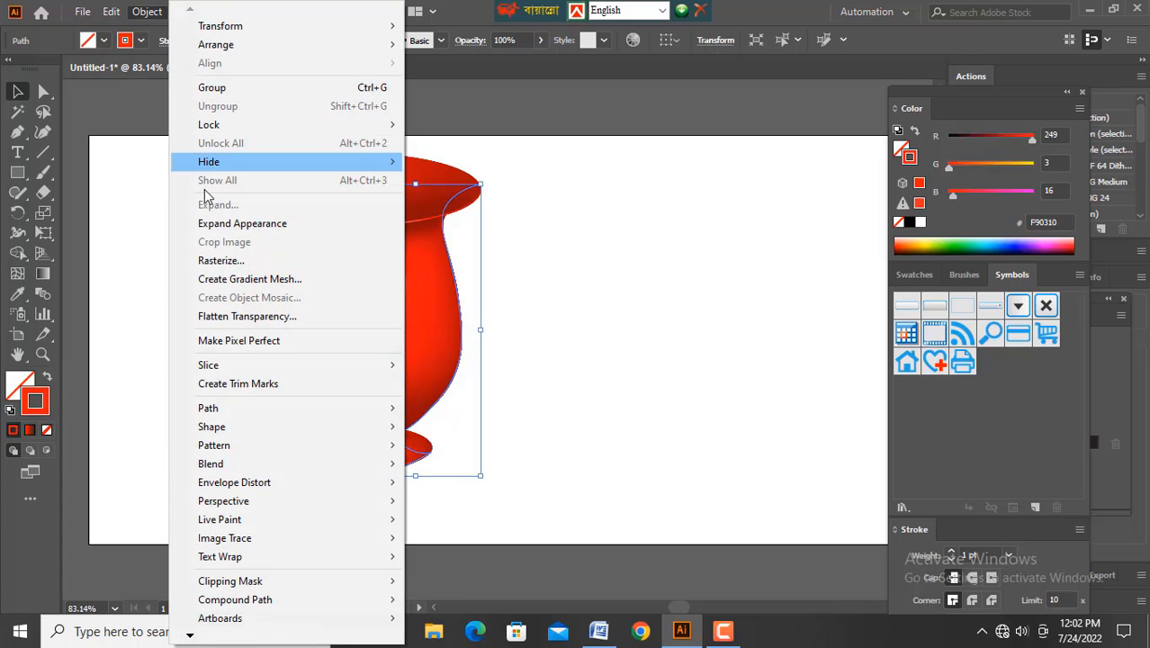
{"action": "left_click", "coordinate": [226, 225]}
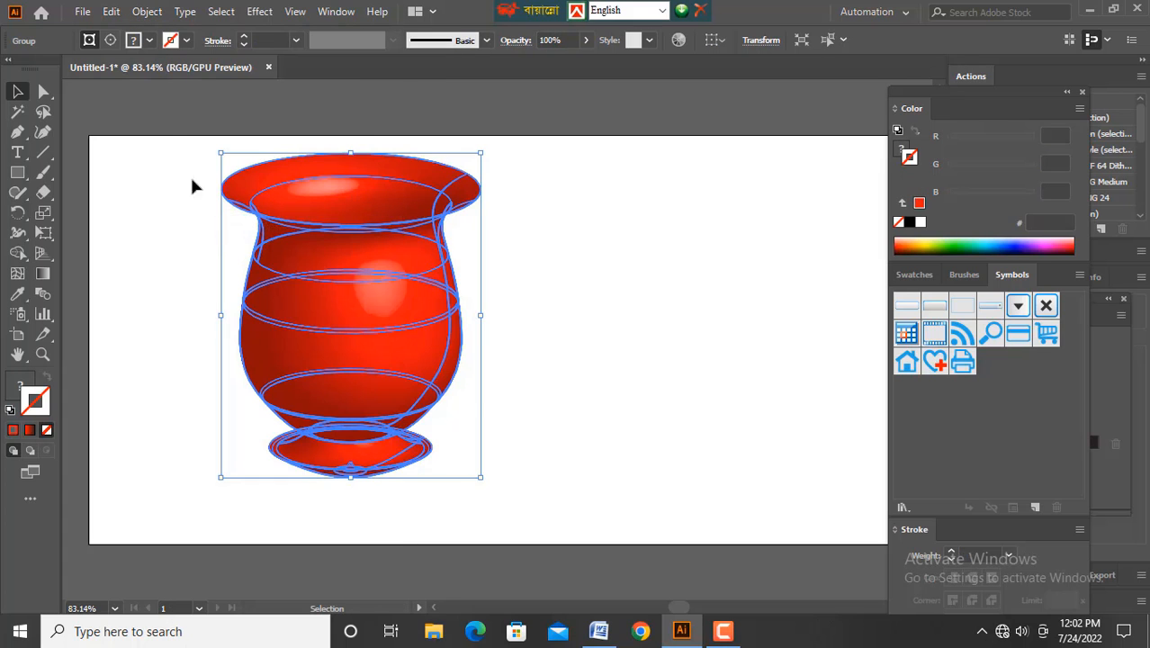
{"action": "left_click", "coordinate": [152, 11]}
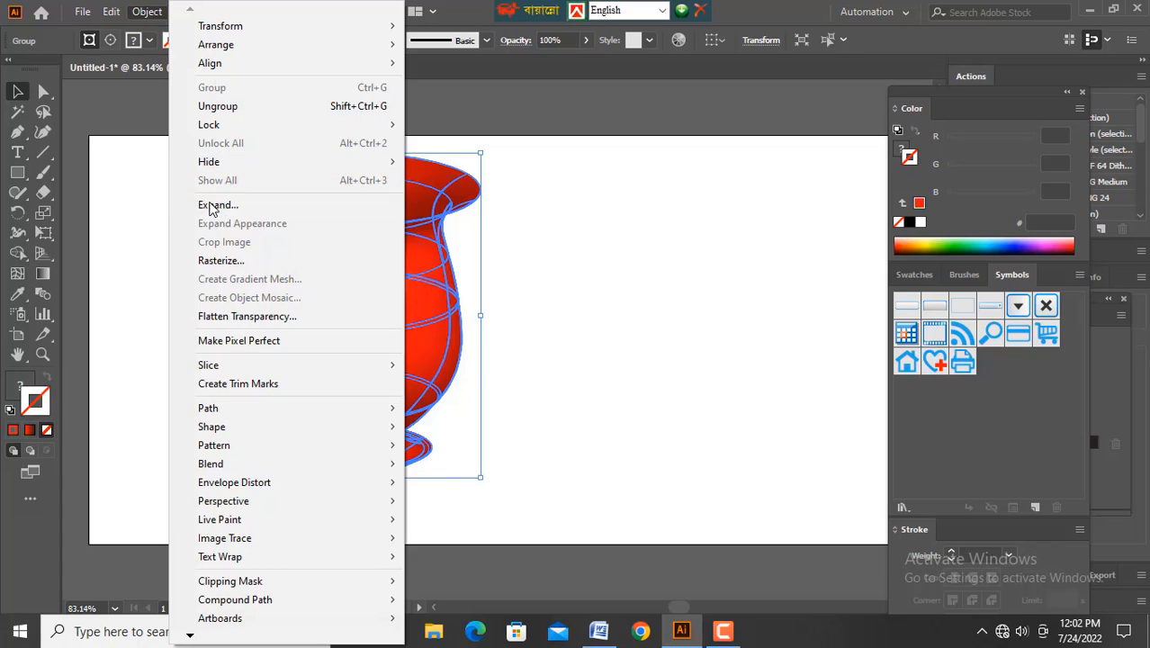
{"action": "left_click", "coordinate": [212, 208]}
{"action": "scroll", "coordinate": [208, 257], "scroll_direction": "down", "scroll_amount": 1}
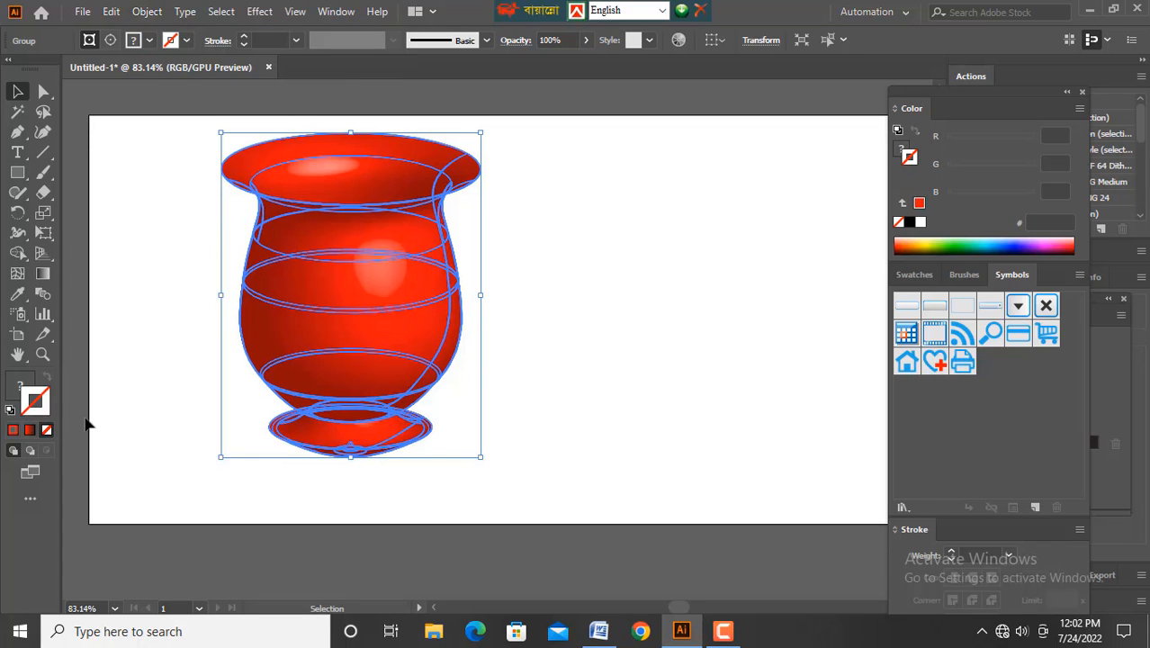
Apply a red F90606 stroke to all pieces of the expanded vase and deselect it.
{"action": "left_click", "coordinate": [18, 386]}
{"action": "double_click", "coordinate": [36, 399]}
{"action": "mouse_move", "coordinate": [554, 249]}
{"action": "left_mouse_down"}
{"action": "mouse_move", "coordinate": [554, 213]}
{"action": "mouse_move", "coordinate": [595, 202]}
{"action": "left_mouse_up"}
{"action": "left_click", "coordinate": [749, 210]}
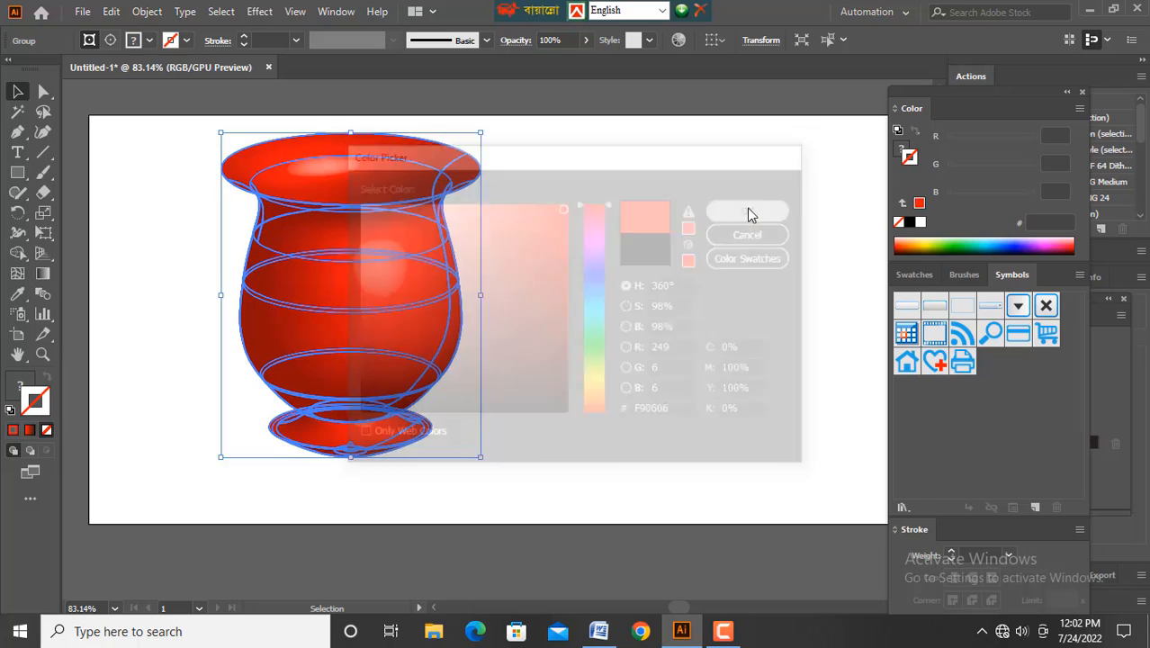
{"action": "scroll", "coordinate": [319, 301], "scroll_direction": "down", "scroll_amount": 1}
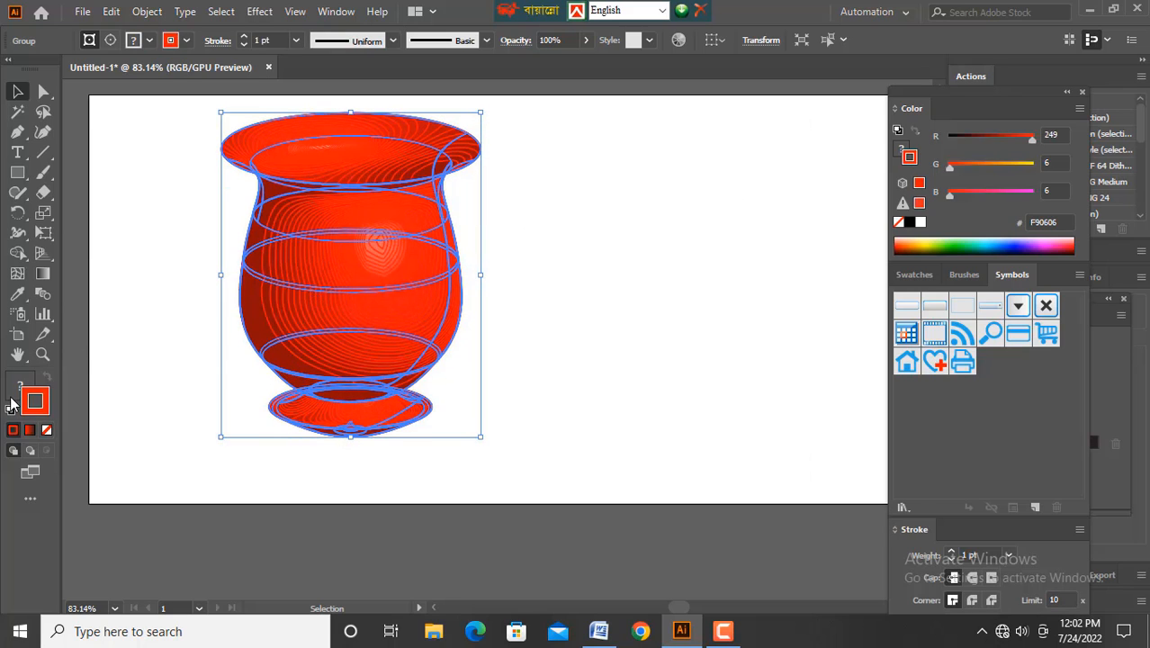
{"action": "left_click", "coordinate": [413, 453]}
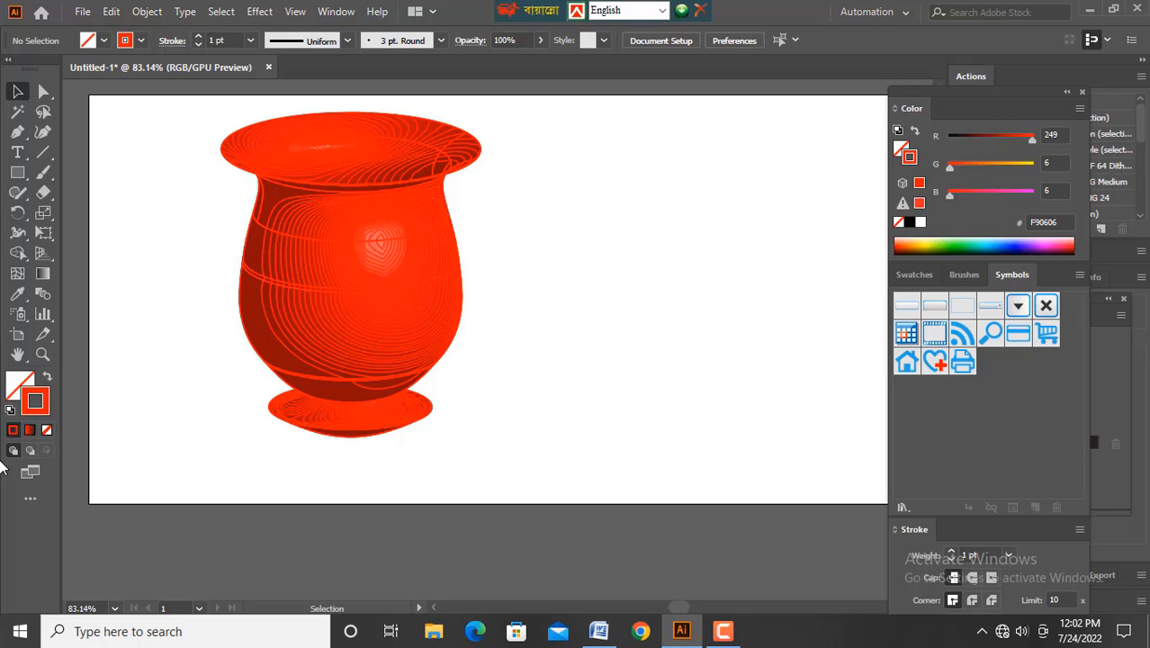
Set the default fill colour to cyan 00FFF2 with nothing selected.
{"action": "left_click", "coordinate": [21, 385]}
{"action": "double_click", "coordinate": [22, 385]}
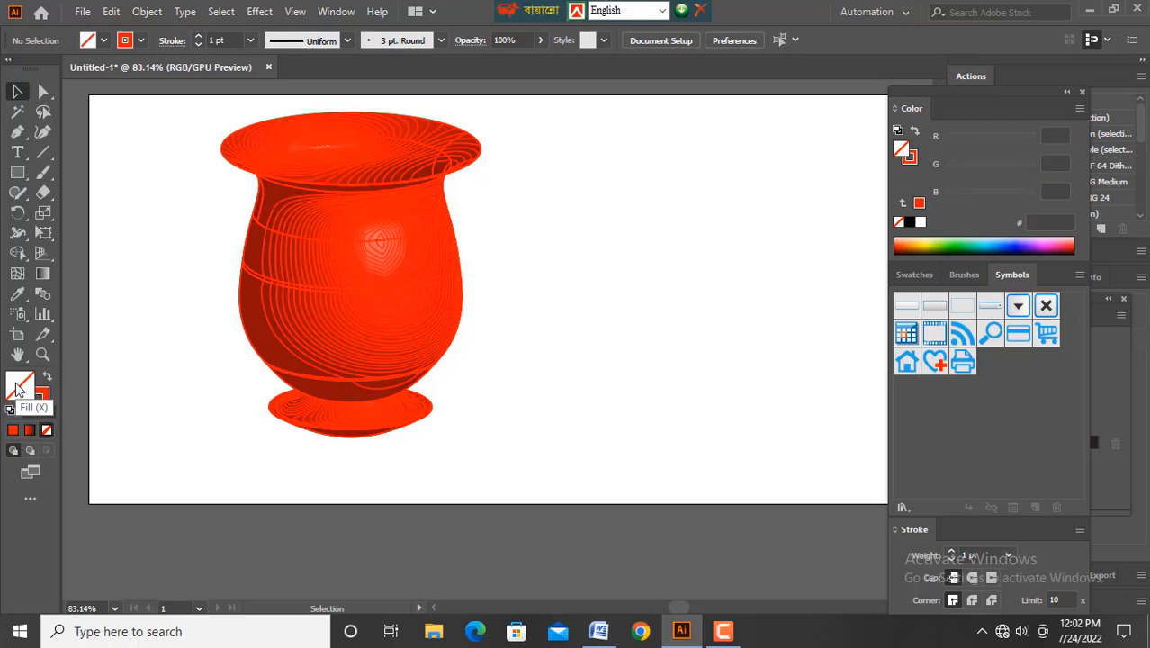
{"action": "left_click_drag", "start_coordinate": [556, 222], "coordinate": [570, 200]}
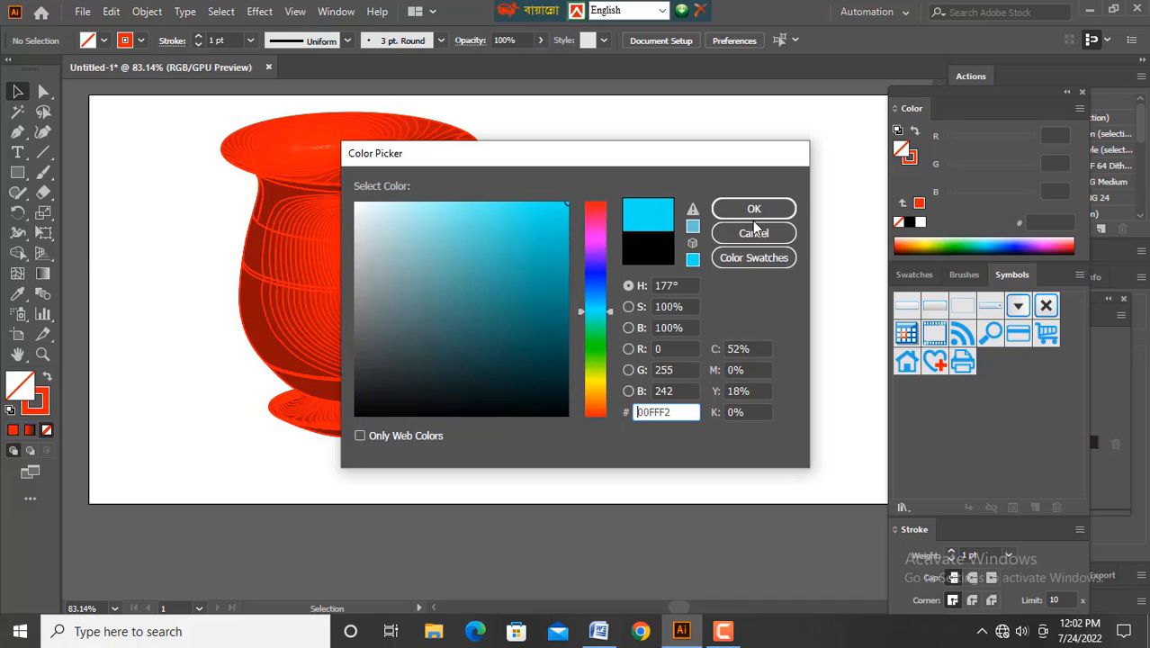
{"action": "left_click", "coordinate": [753, 207]}
{"action": "scroll", "coordinate": [372, 311], "scroll_direction": "down", "scroll_amount": 1}
{"action": "scroll", "coordinate": [135, 252], "scroll_direction": "up", "scroll_amount": 2}
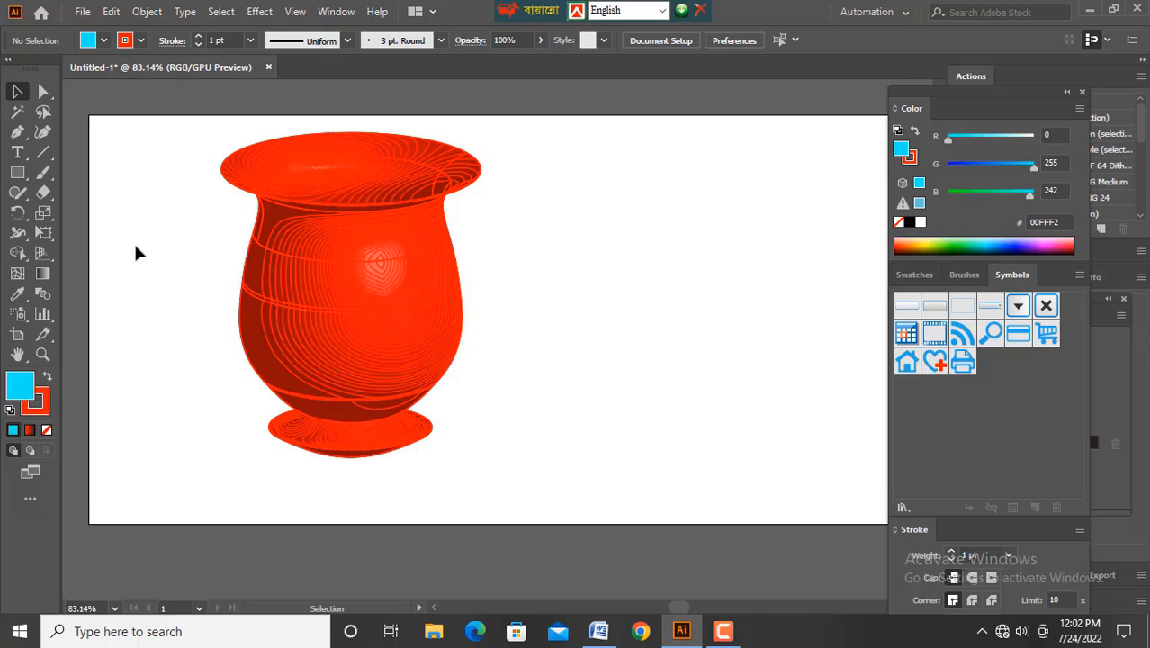
Select the whole vase, fill it with cyan 06F7EA, and deselect it to inspect the contour lines.
{"action": "left_click_drag", "start_coordinate": [217, 166], "coordinate": [523, 410]}
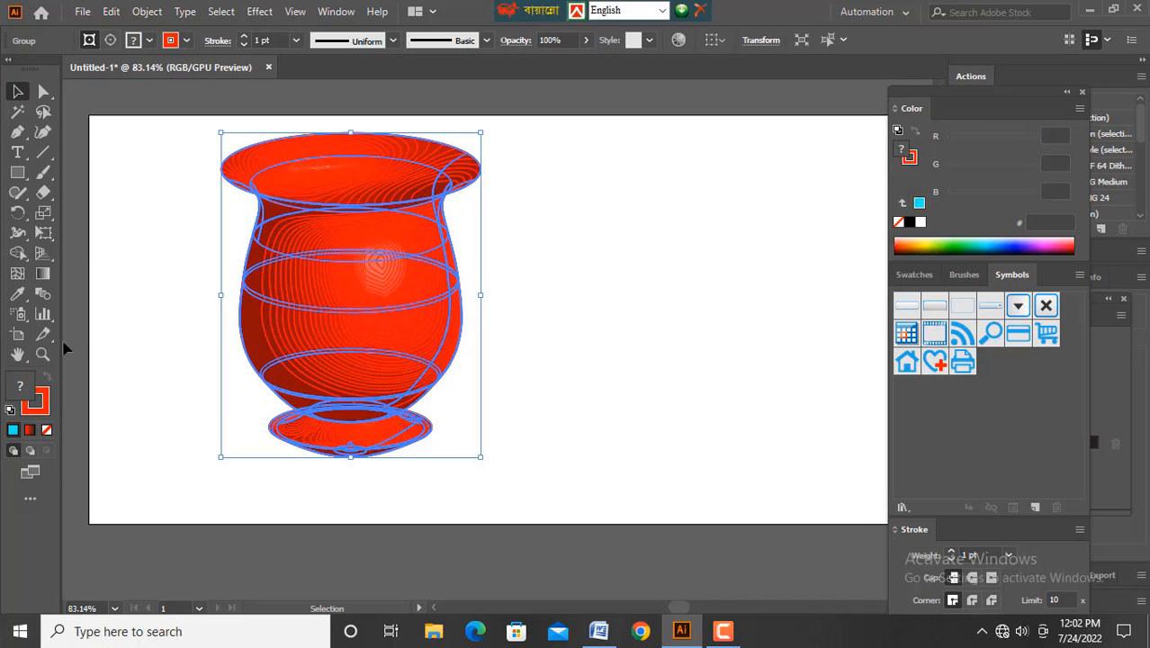
{"action": "double_click", "coordinate": [22, 386]}
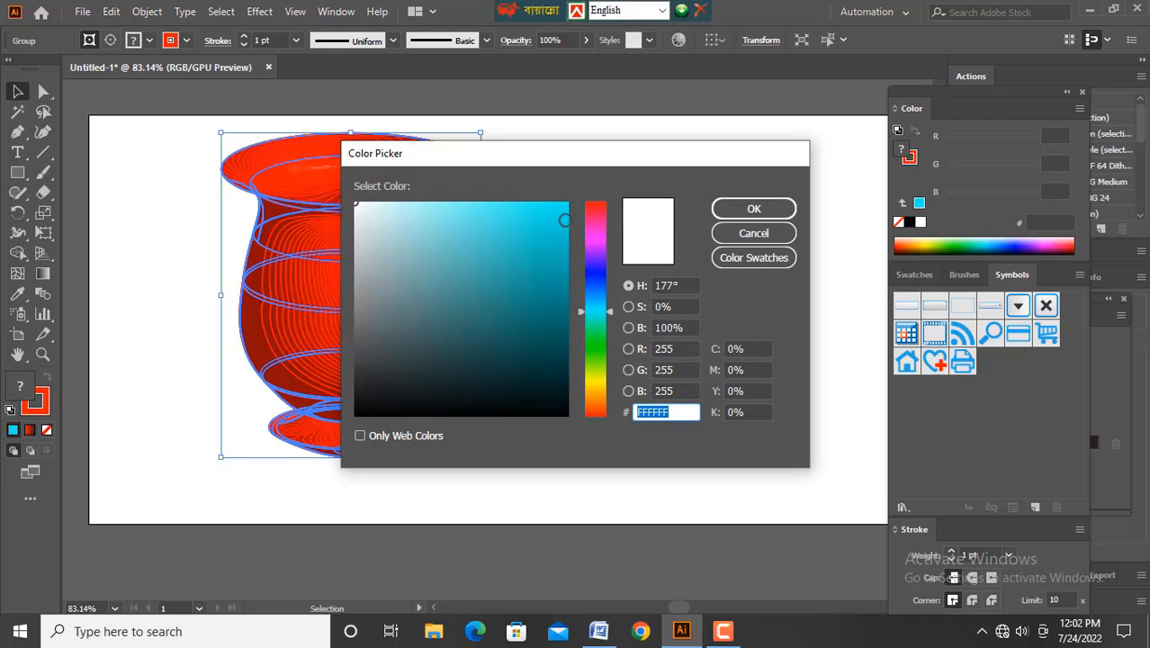
{"action": "type", "text": "06f7ea"}
{"action": "left_click", "coordinate": [754, 207]}
{"action": "scroll", "coordinate": [520, 297], "scroll_direction": "down", "scroll_amount": 1}
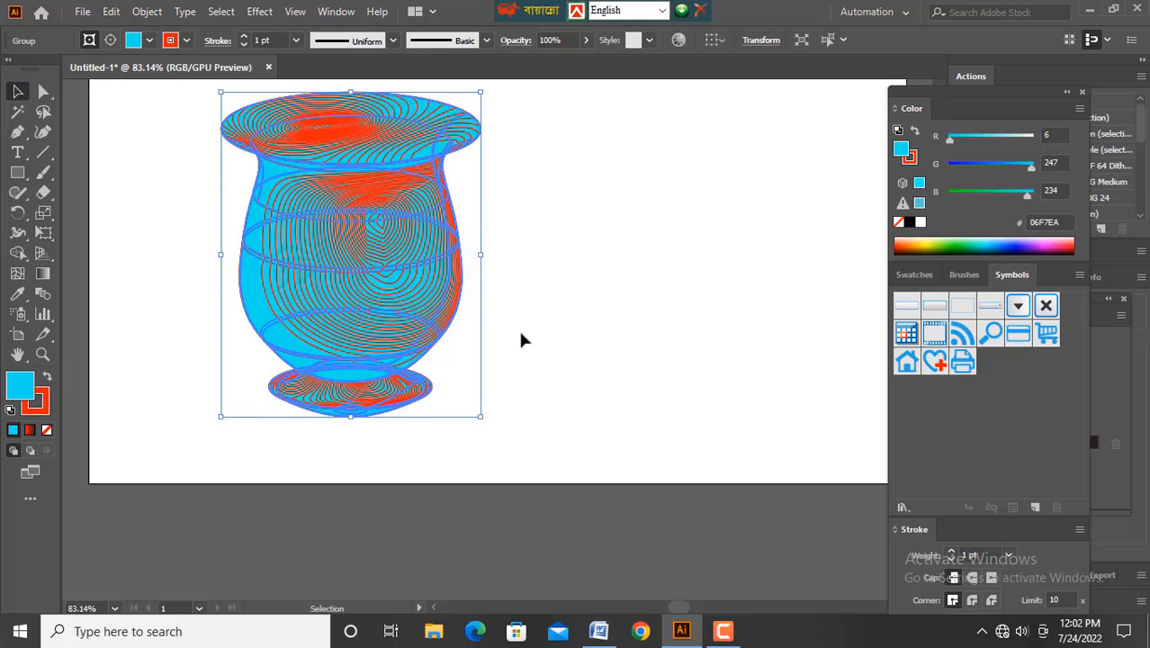
{"action": "left_click", "coordinate": [524, 345]}
{"action": "scroll", "coordinate": [373, 436], "scroll_direction": "down", "scroll_amount": 1}
{"action": "scroll", "coordinate": [437, 493], "scroll_direction": "up", "scroll_amount": 2}
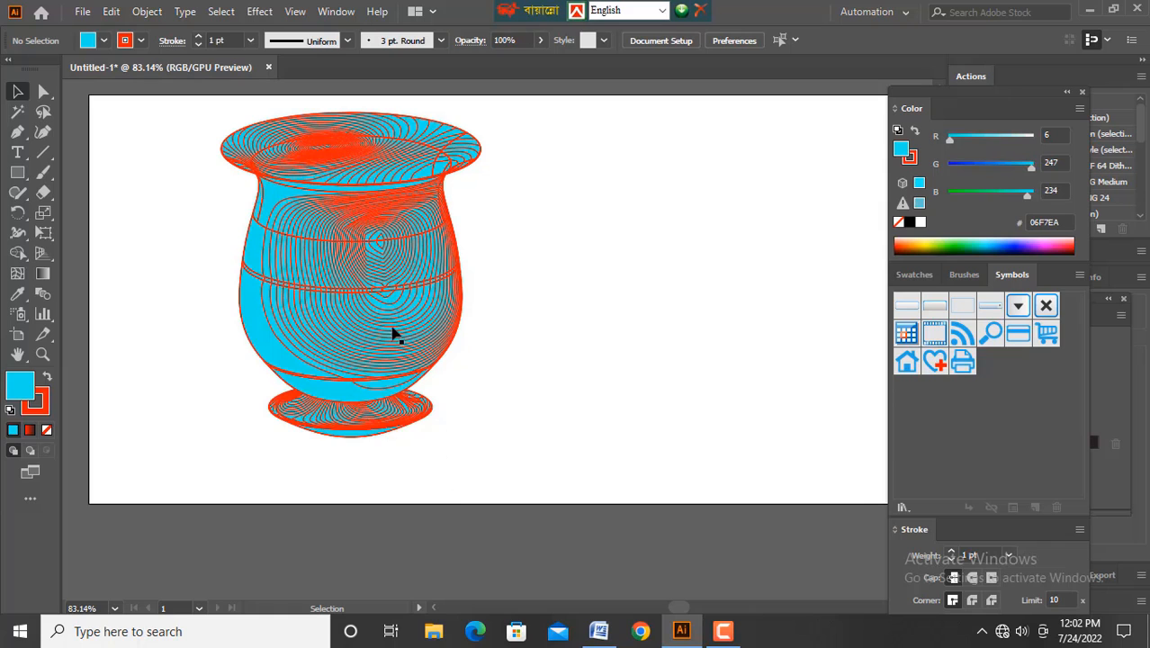
{"action": "scroll", "coordinate": [387, 360], "scroll_direction": "up", "scroll_amount": 2}
{"action": "scroll", "coordinate": [436, 459], "scroll_direction": "up", "scroll_amount": 1}
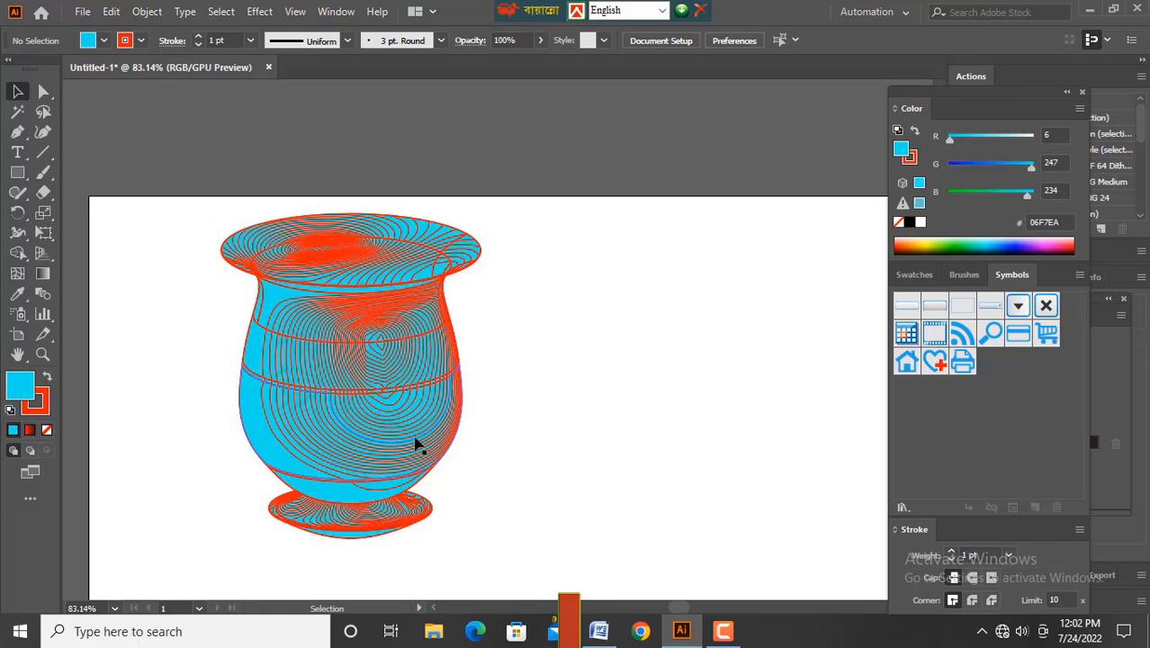
{"action": "scroll", "coordinate": [410, 468], "scroll_direction": "down", "scroll_amount": 1}
{"action": "scroll", "coordinate": [310, 464], "scroll_direction": "up", "scroll_amount": 1}
{"action": "scroll", "coordinate": [311, 464], "scroll_direction": "down", "scroll_amount": 1}
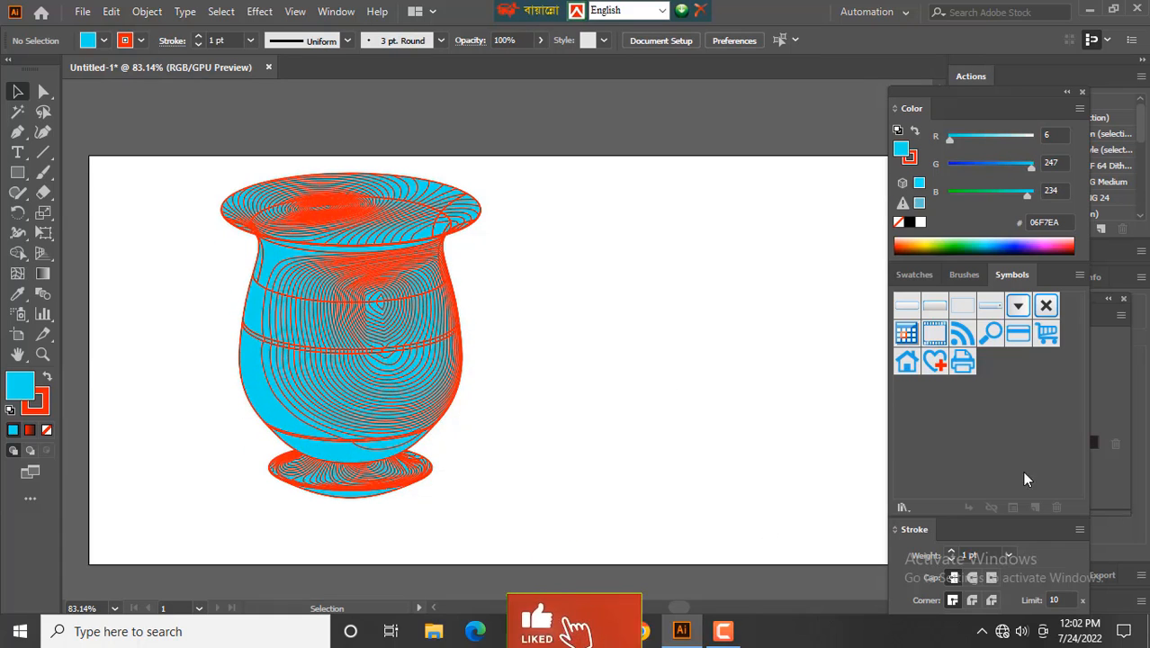
Set the stroke of the entire vase to none and deselect it.
{"action": "left_click", "coordinate": [42, 408]}
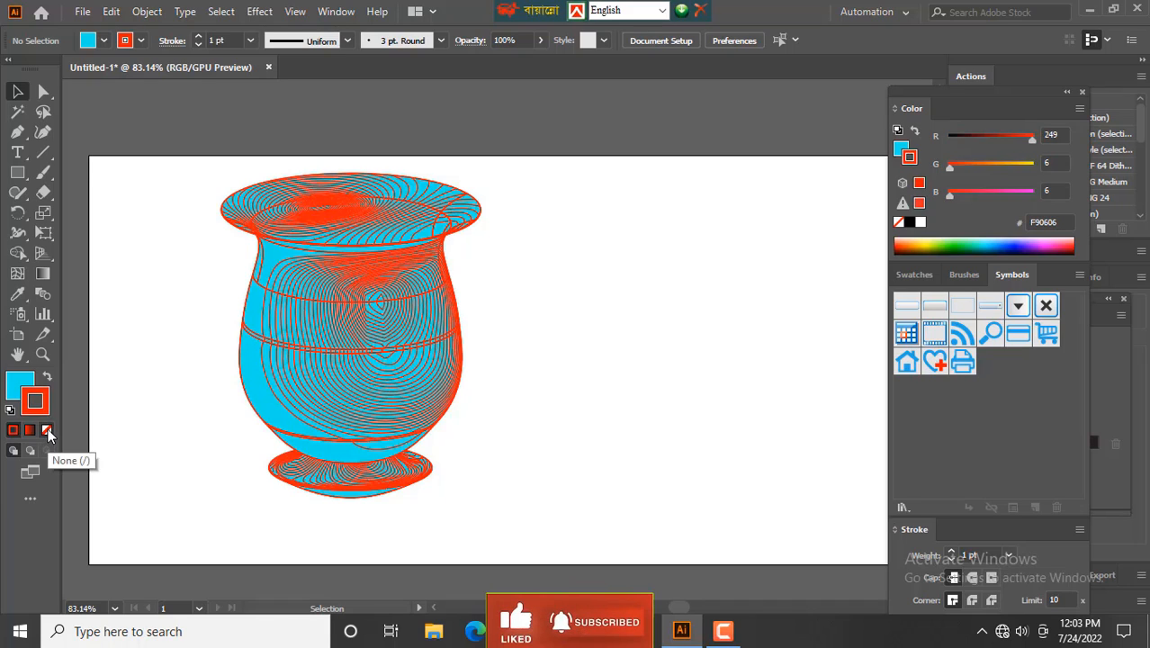
{"action": "left_click", "coordinate": [47, 431]}
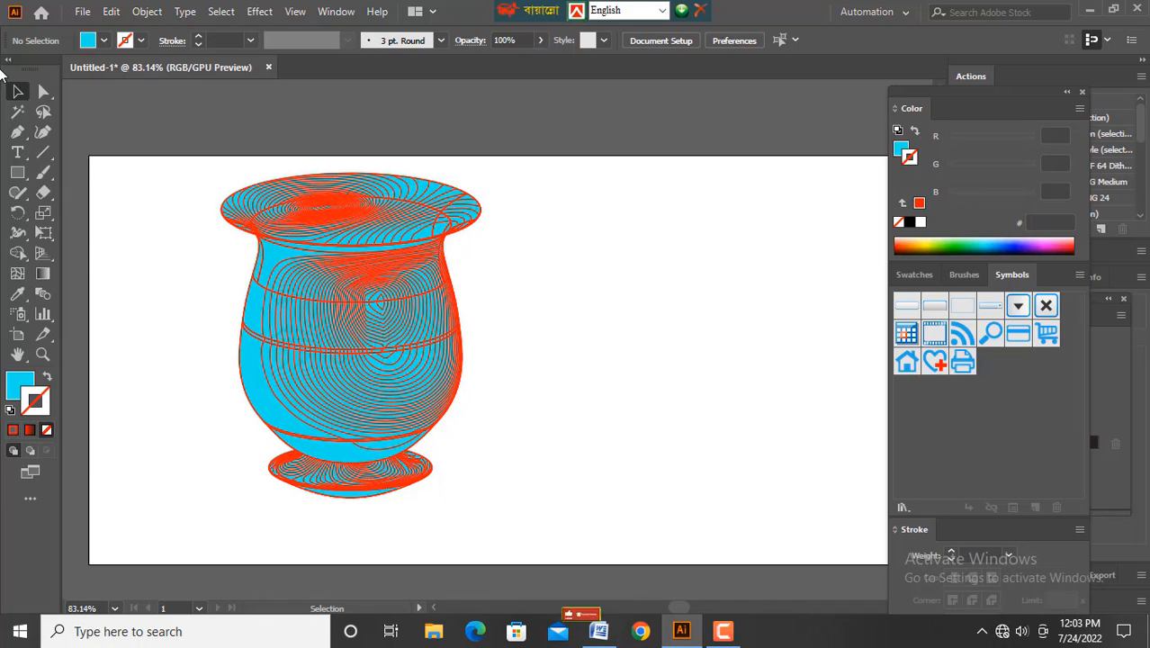
{"action": "mouse_move", "coordinate": [171, 171]}
{"action": "left_mouse_down"}
{"action": "mouse_move", "coordinate": [421, 405]}
{"action": "mouse_move", "coordinate": [239, 410]}
{"action": "left_mouse_up"}
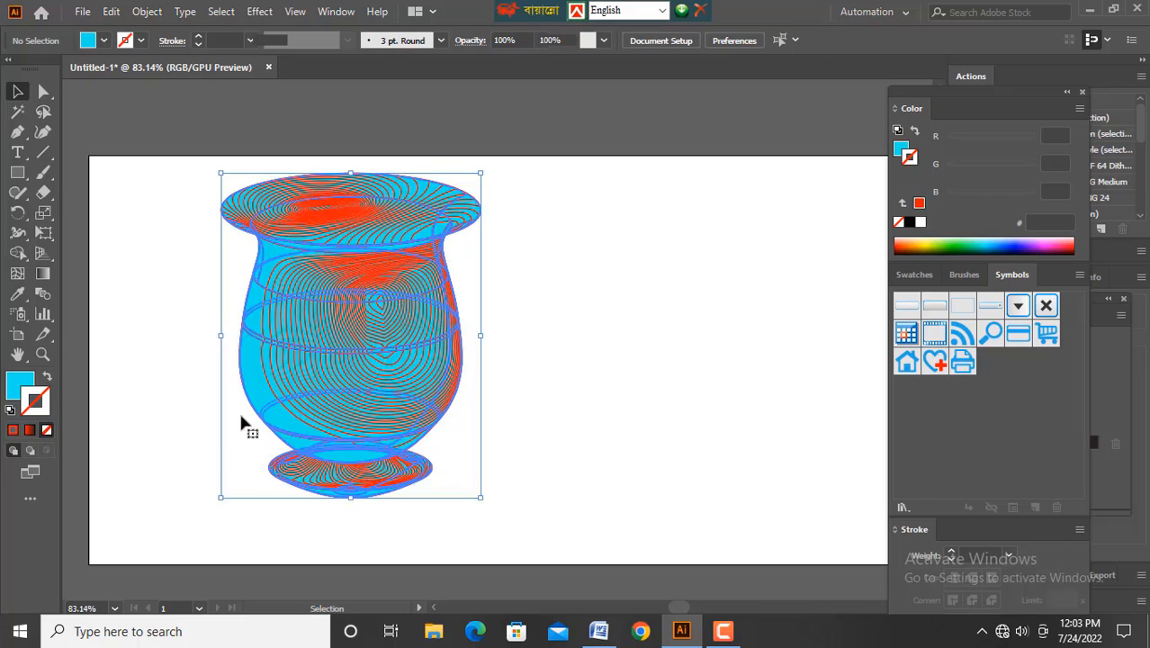
{"action": "left_click", "coordinate": [47, 431]}
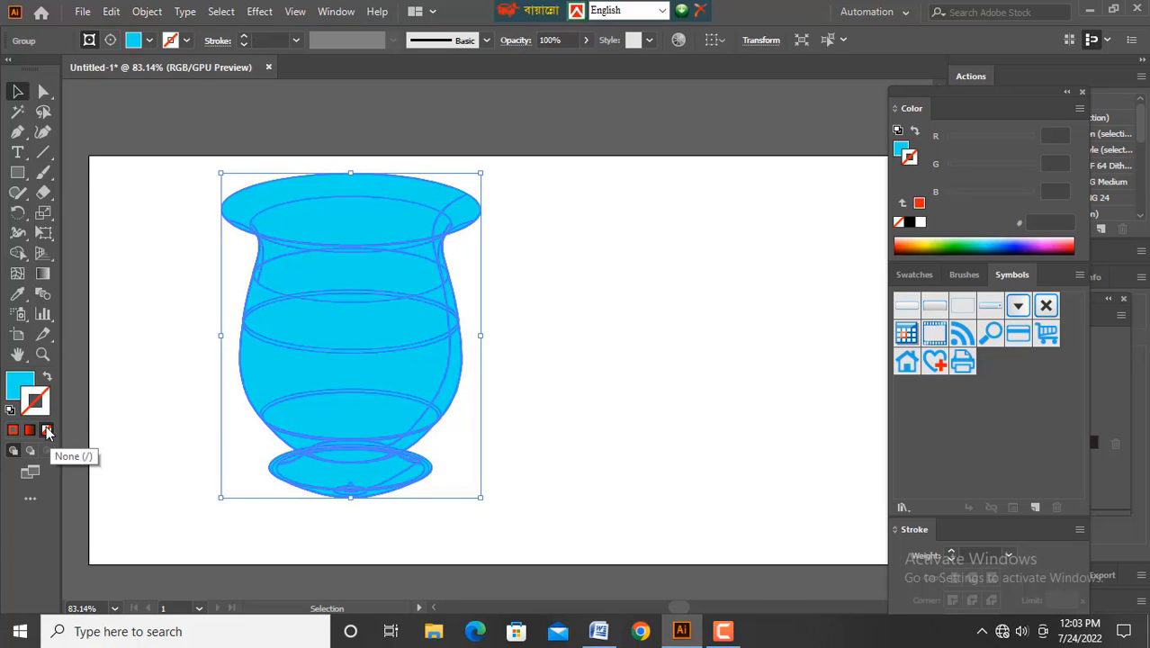
{"action": "scroll", "coordinate": [228, 442], "scroll_direction": "down", "scroll_amount": 1}
{"action": "left_click", "coordinate": [608, 592]}
{"action": "scroll", "coordinate": [397, 461], "scroll_direction": "up", "scroll_amount": 2}
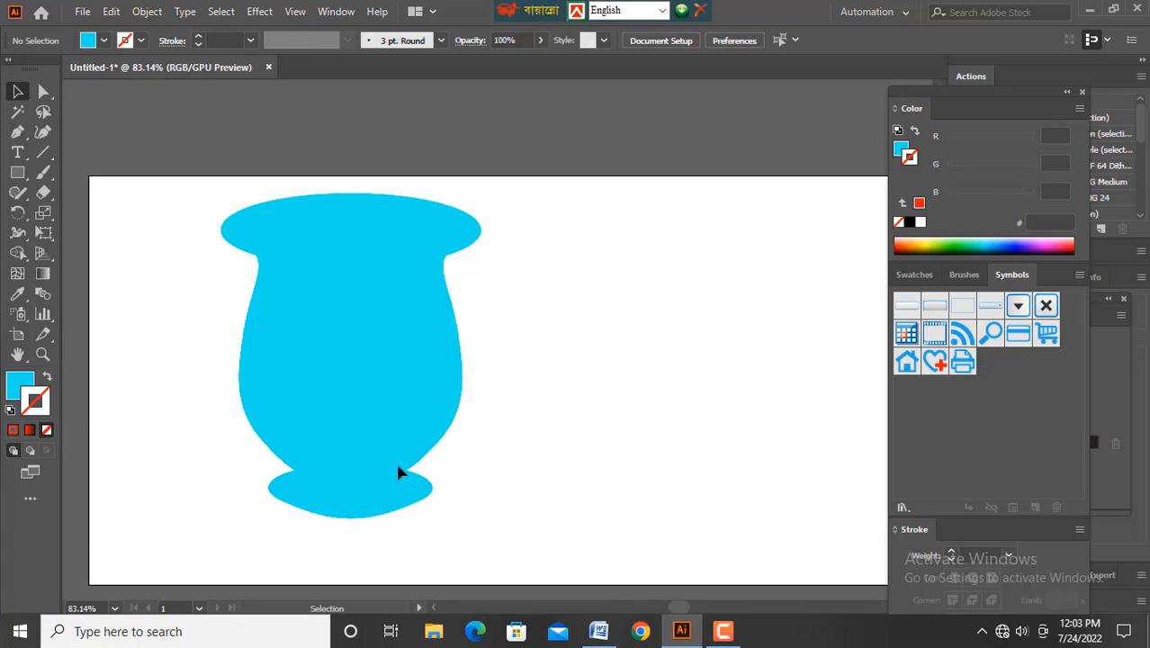
{"action": "scroll", "coordinate": [397, 461], "scroll_direction": "down", "scroll_amount": 1}
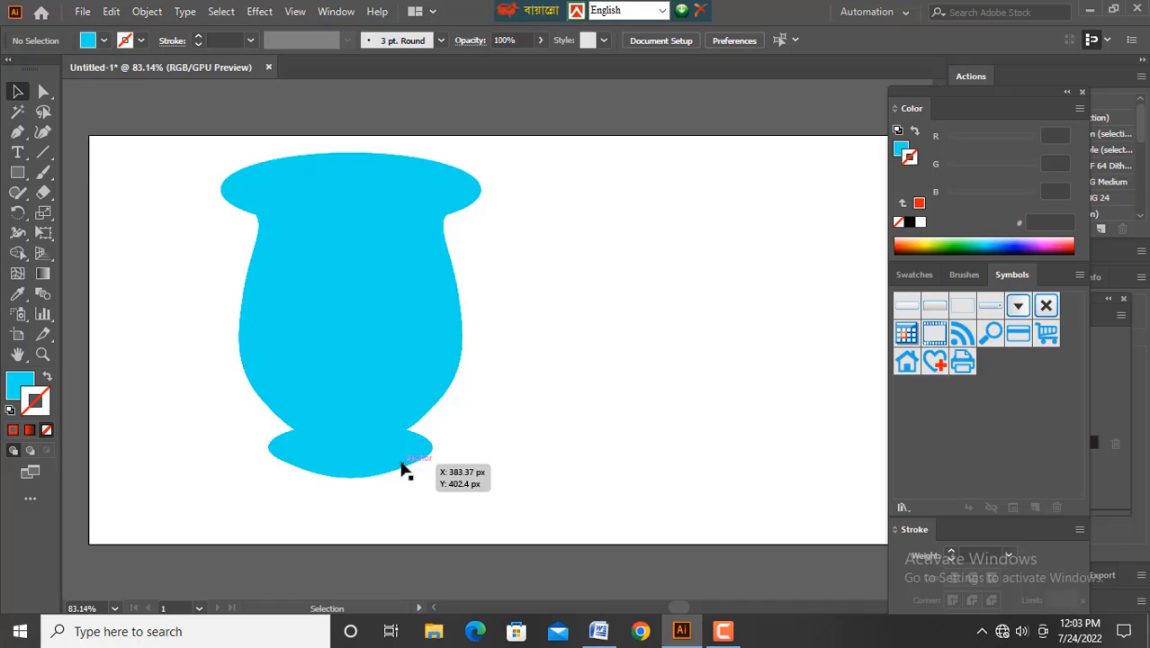
Fill the whole vase with the red-to-black linear gradient and deselect it.
{"action": "left_click", "coordinate": [29, 431]}
{"action": "left_click_drag", "start_coordinate": [154, 165], "coordinate": [523, 446]}
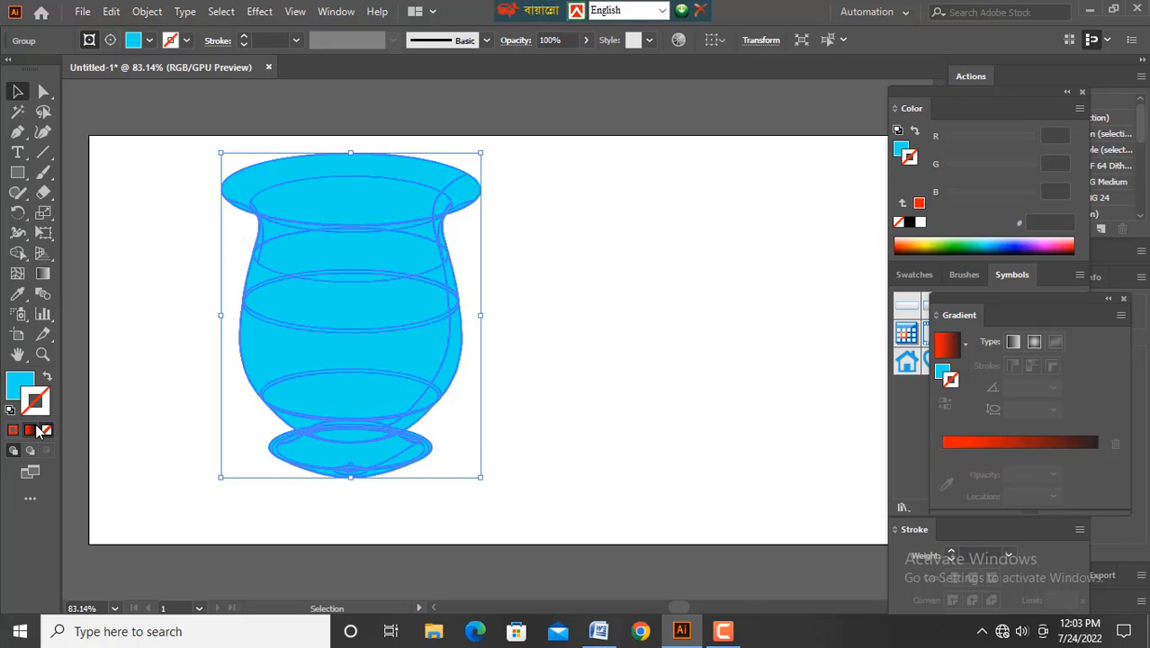
{"action": "left_click", "coordinate": [19, 385]}
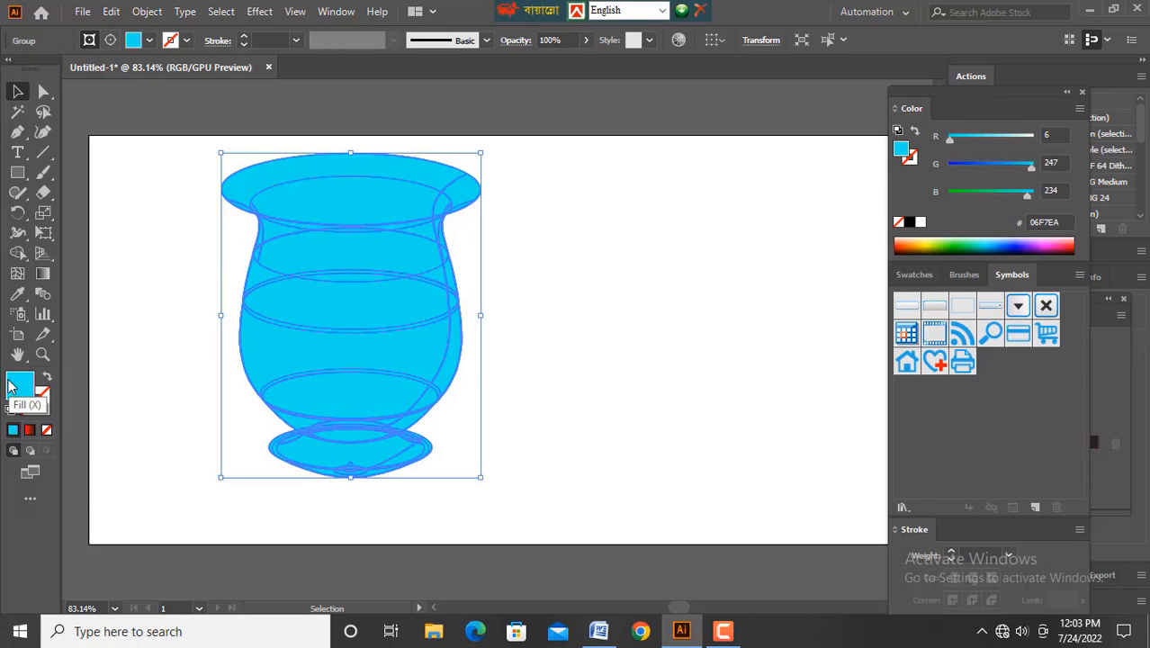
{"action": "left_click", "coordinate": [30, 430]}
{"action": "left_click", "coordinate": [656, 396]}
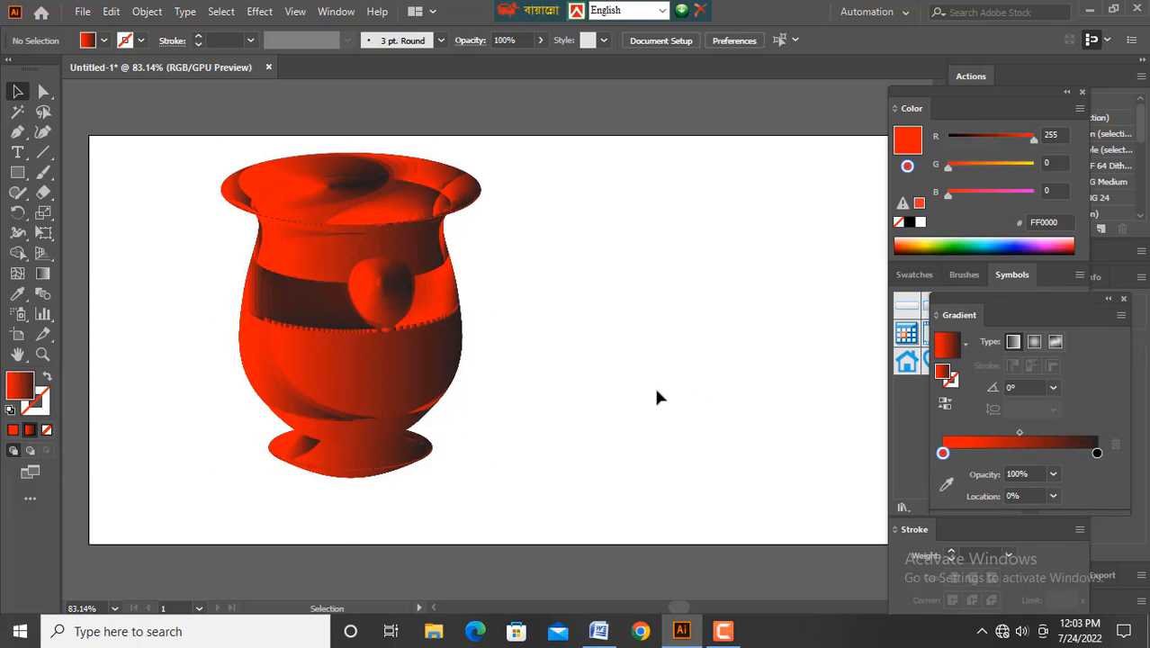
{"action": "scroll", "coordinate": [510, 450], "scroll_direction": "down", "scroll_amount": 1}
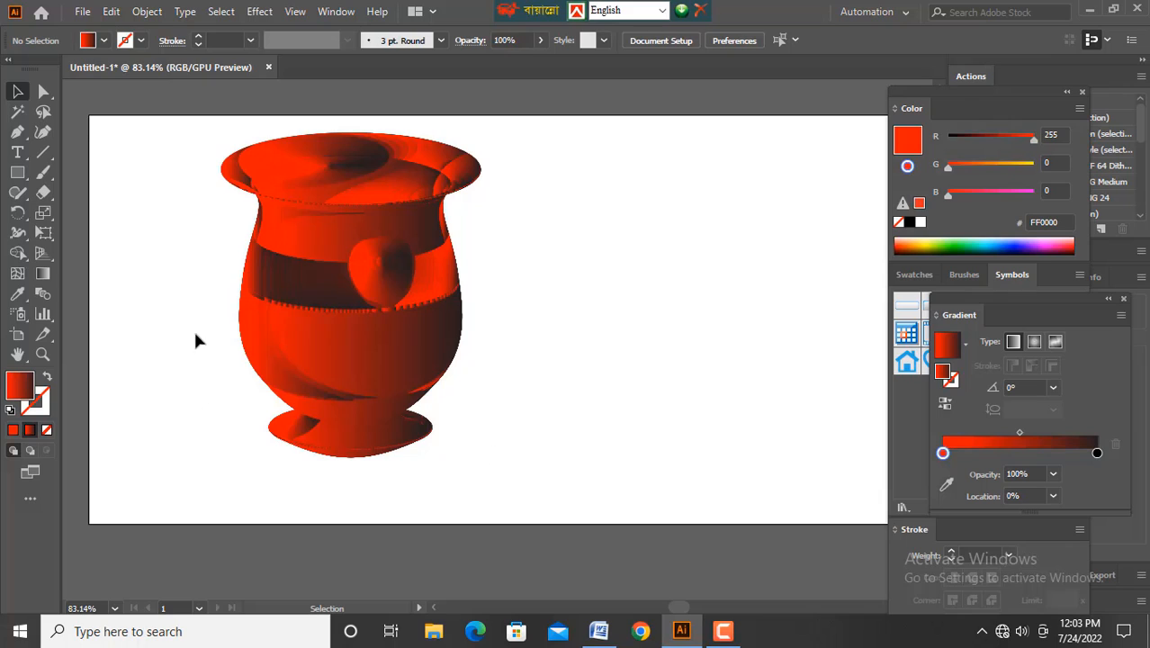
Change the gradient's black end stop to 80% black with nothing selected.
{"action": "double_click", "coordinate": [942, 452]}
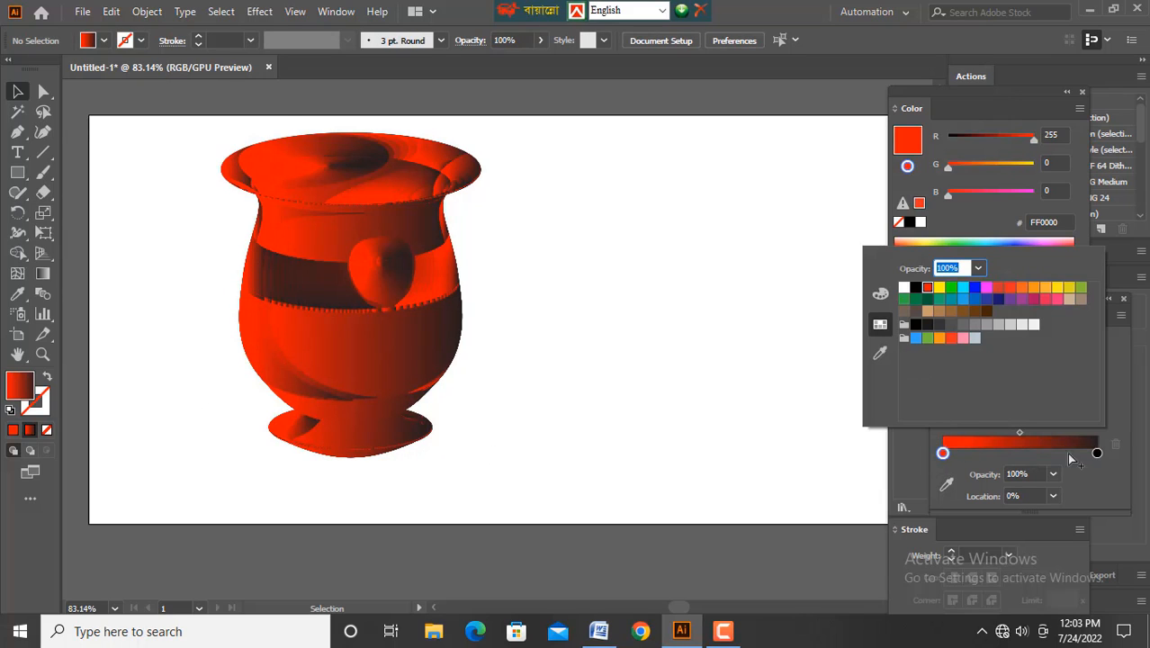
{"action": "left_click", "coordinate": [1096, 454]}
{"action": "double_click", "coordinate": [1097, 454]}
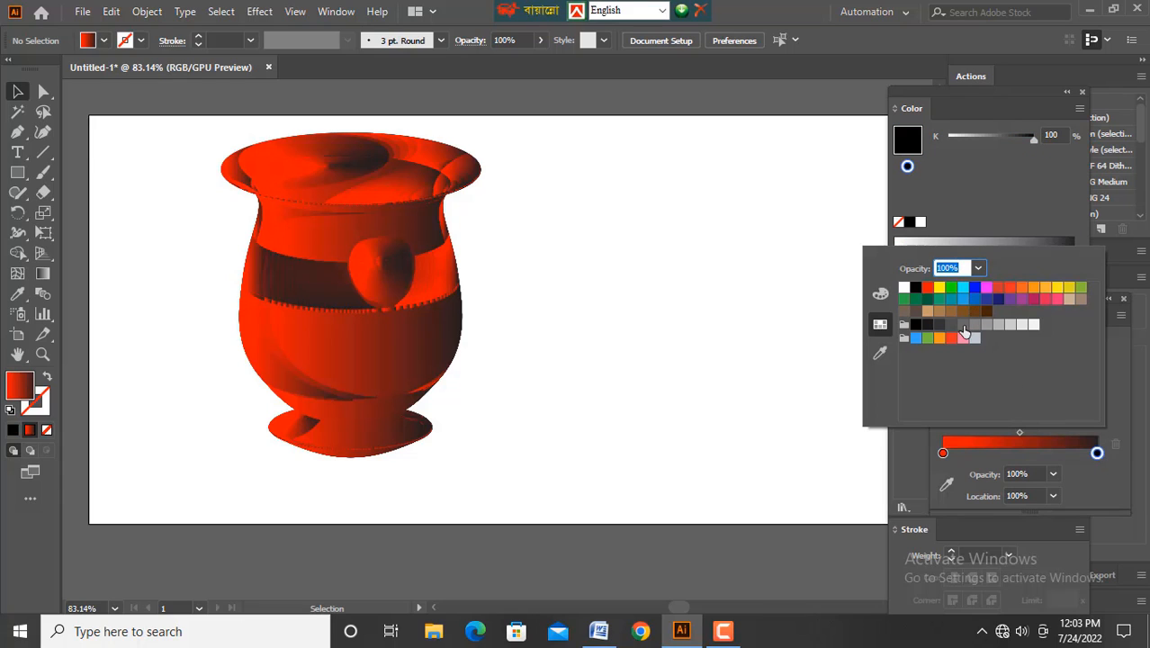
{"action": "left_click", "coordinate": [940, 326]}
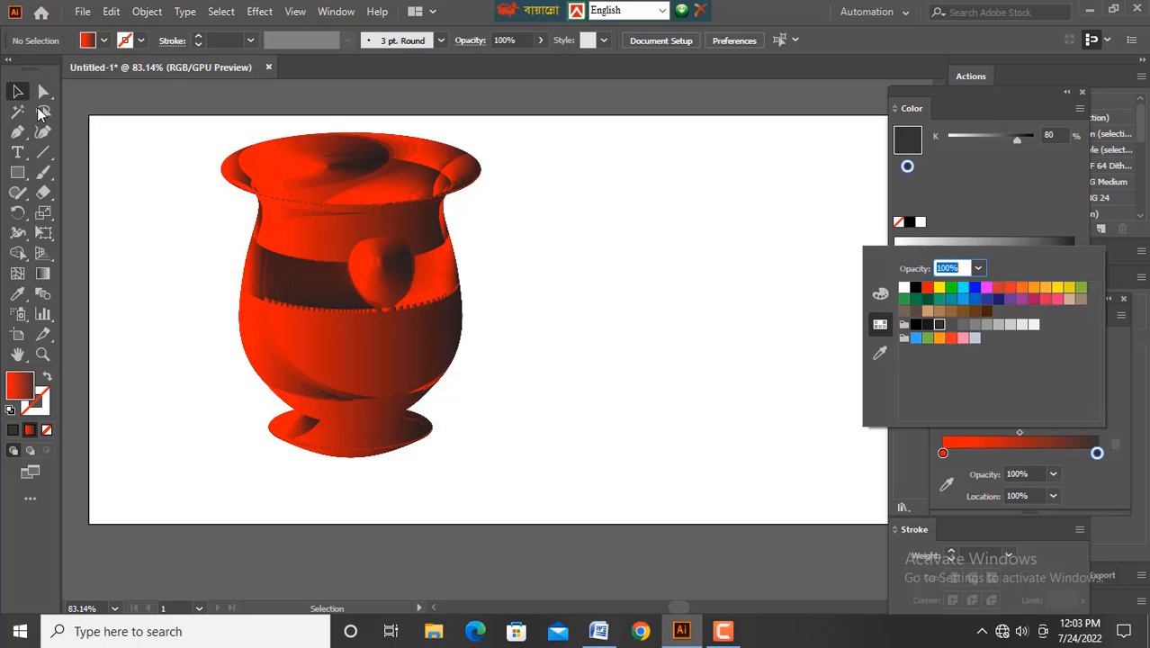
{"action": "left_click", "coordinate": [275, 231]}
Select the vase and recolour its gradient's dark end stop, trying yellow FFFF00 before settling on green 00FF00.
{"action": "left_click_drag", "start_coordinate": [149, 172], "coordinate": [460, 397]}
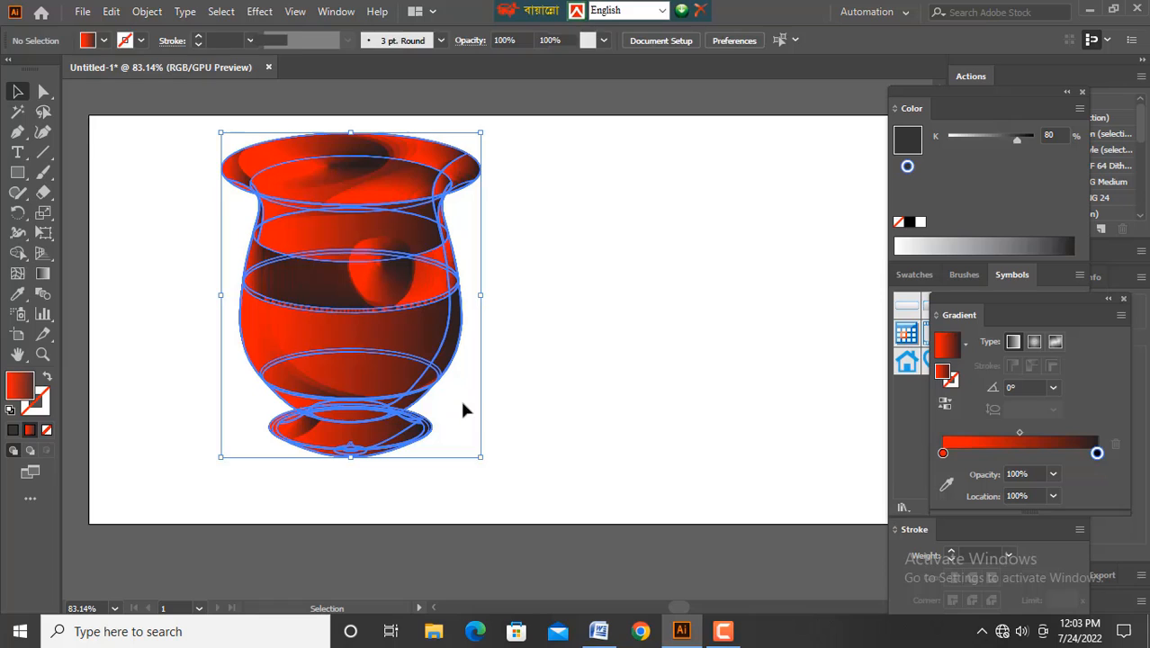
{"action": "double_click", "coordinate": [1097, 452]}
{"action": "left_click", "coordinate": [938, 290]}
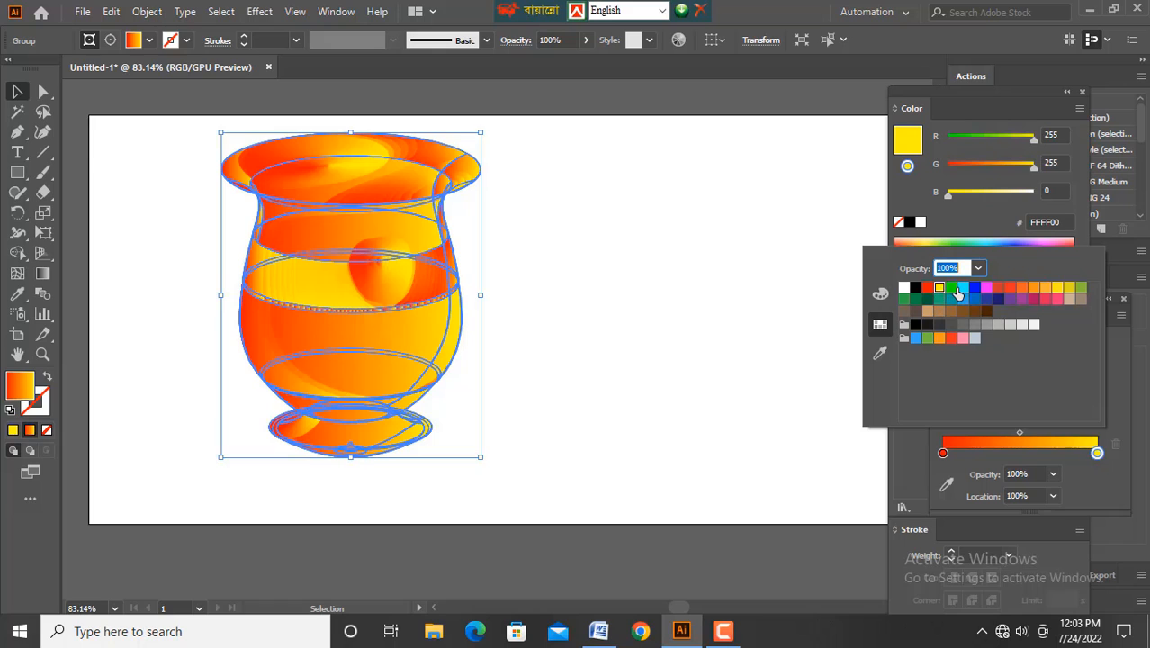
{"action": "left_click", "coordinate": [950, 287]}
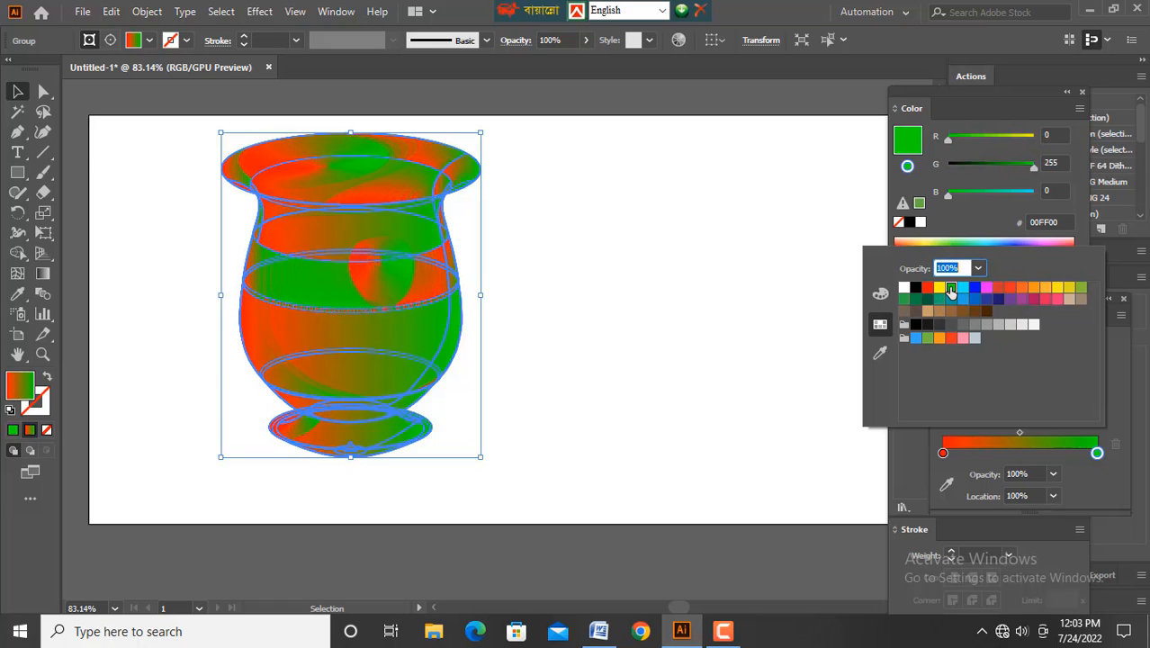
{"action": "left_click", "coordinate": [680, 271]}
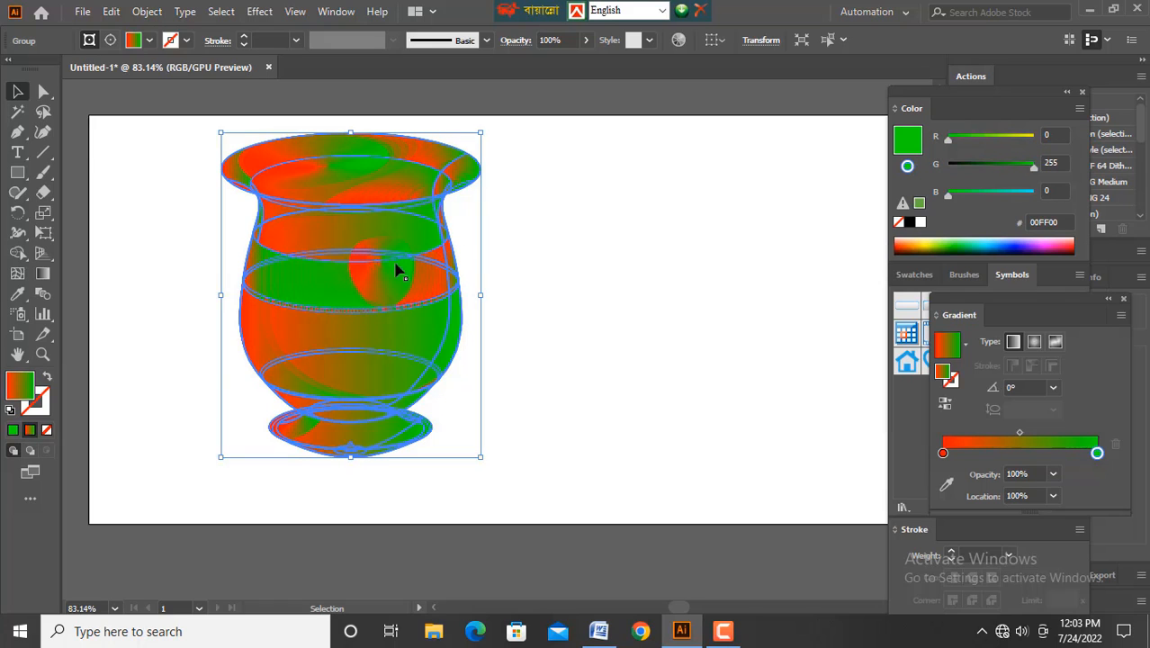
Move the gradient-filled vase horizontally across to the artboard's right half.
{"action": "left_click", "coordinate": [19, 91]}
{"action": "left_click_drag", "start_coordinate": [346, 282], "coordinate": [739, 282]}
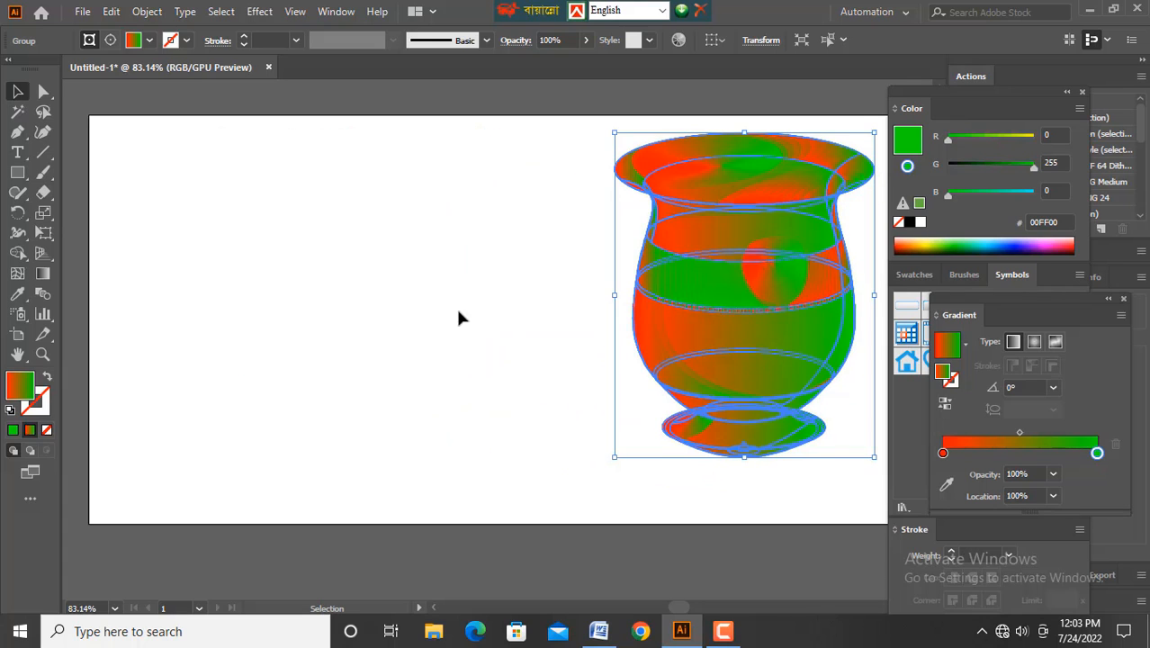
{"action": "scroll", "coordinate": [509, 329], "scroll_direction": "down", "scroll_amount": 1}
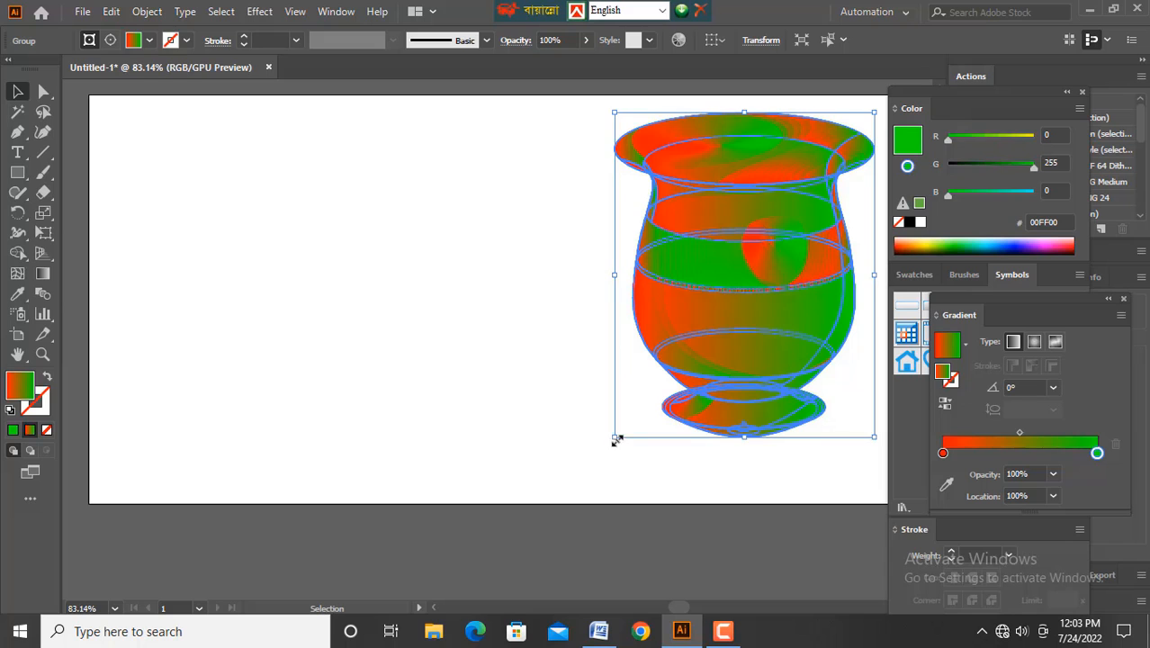
Scale the gradient-filled vase down in two passes from its lower-left corner, keeping it at the artboard's right side.
{"action": "left_click_drag", "start_coordinate": [614, 438], "coordinate": [667, 369]}
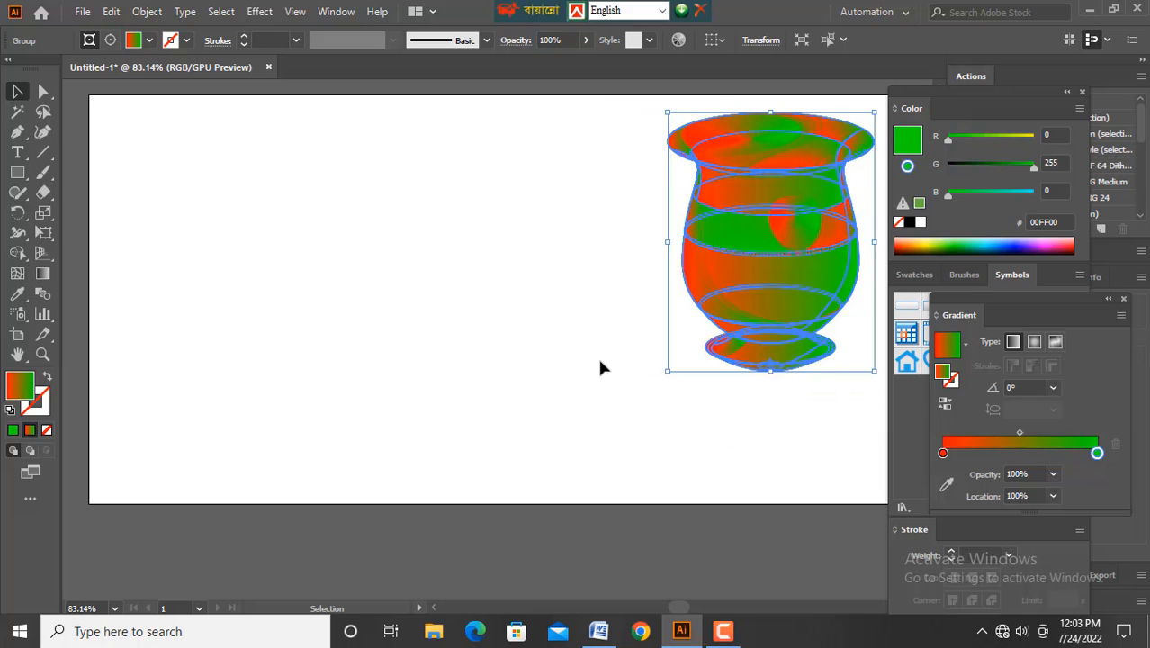
{"action": "key", "text": "ctrl"}
{"action": "key", "text": "a"}
{"action": "key", "text": "v"}
{"action": "left_click_drag", "start_coordinate": [669, 372], "coordinate": [717, 345]}
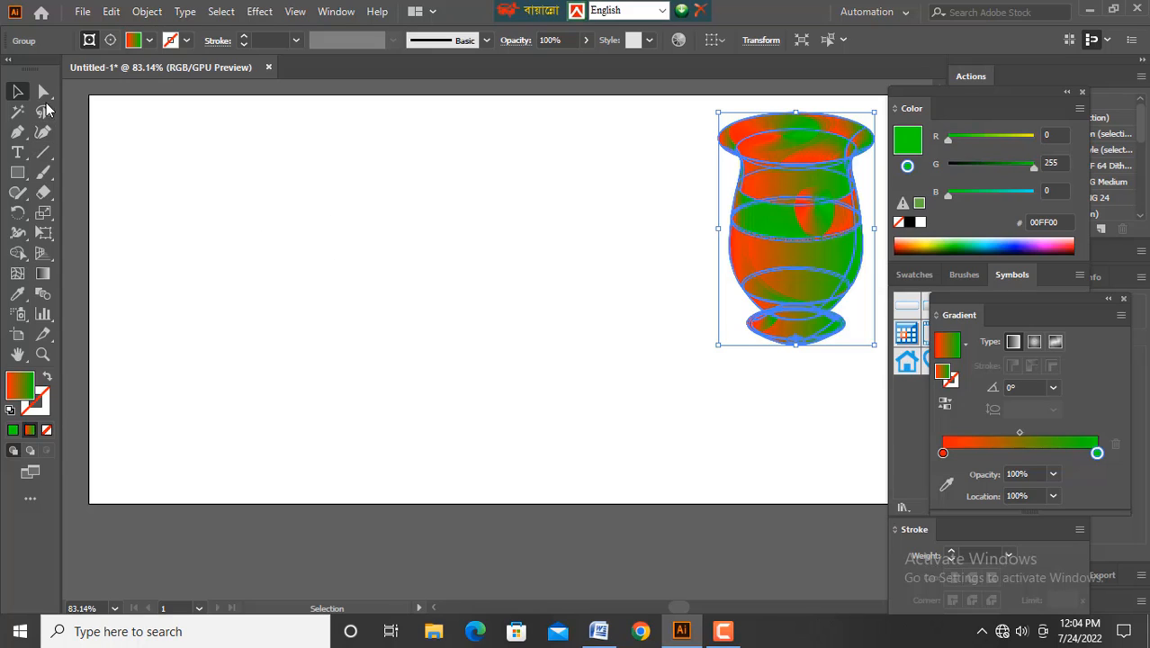
Draw a circle with the Ellipse tool in the empty area left of the vase.
{"action": "left_click", "coordinate": [18, 174]}
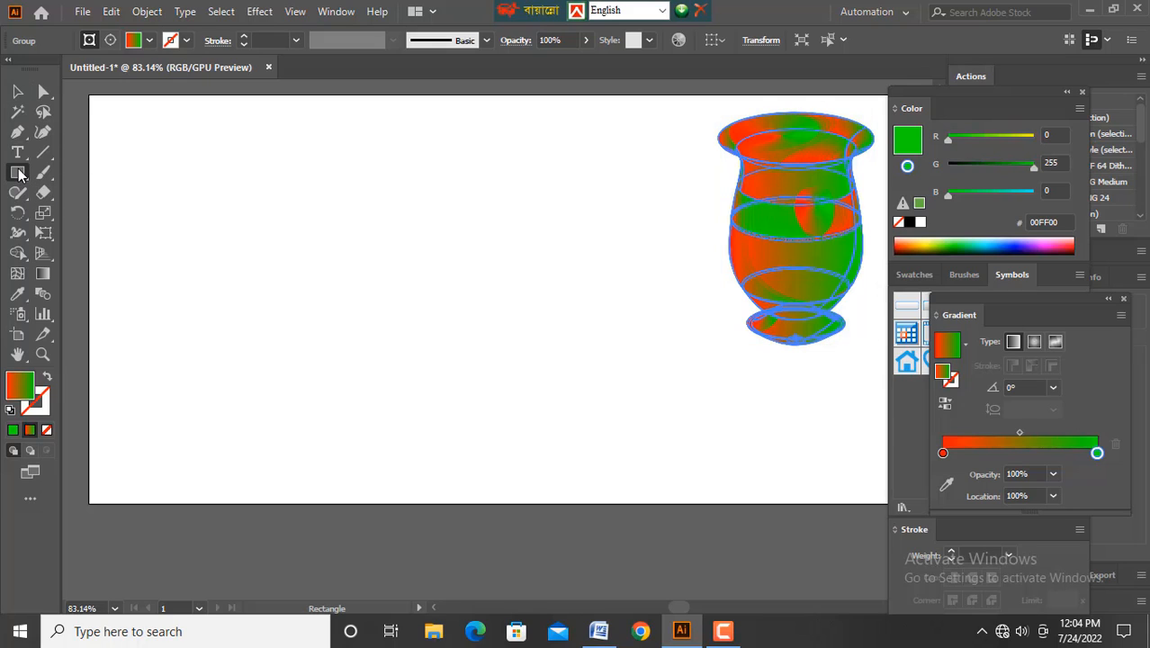
{"action": "left_click", "coordinate": [18, 173]}
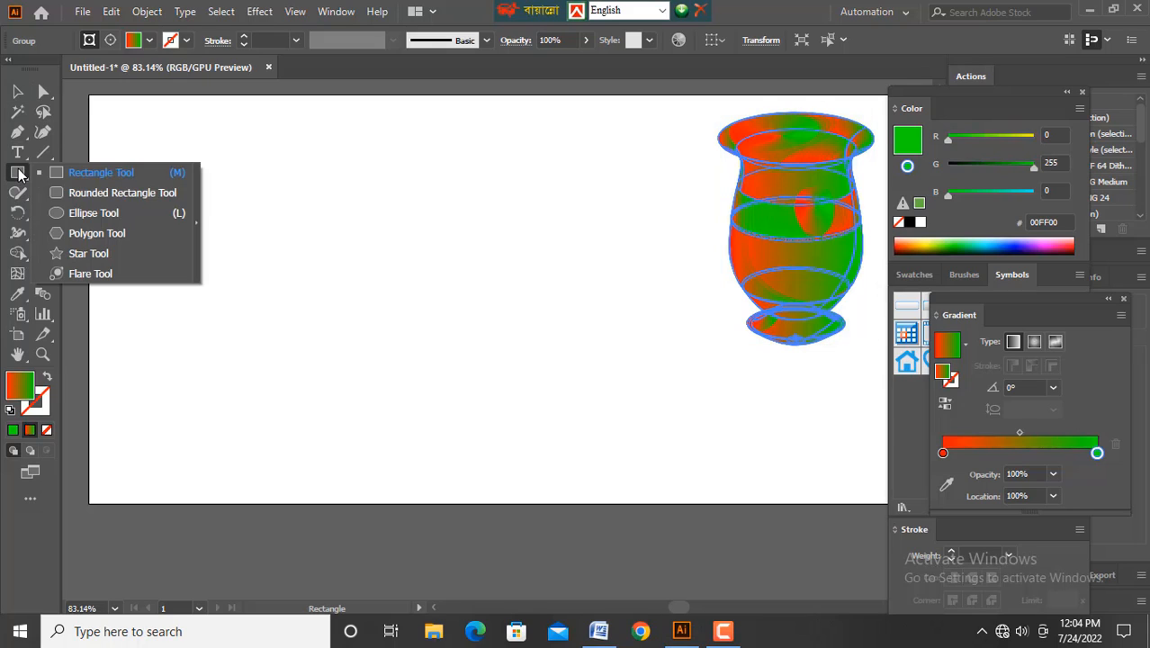
{"action": "left_click", "coordinate": [72, 213]}
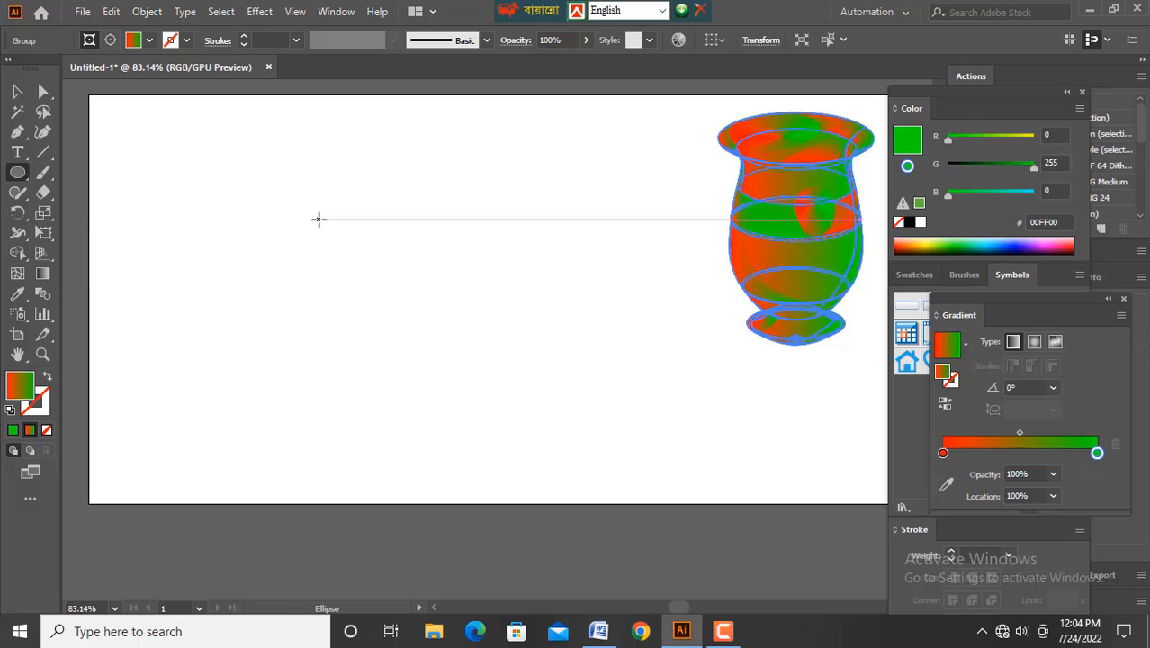
{"action": "mouse_move", "coordinate": [319, 218]}
{"action": "left_mouse_down"}
{"action": "mouse_move", "coordinate": [410, 326]}
{"action": "mouse_move", "coordinate": [435, 334]}
{"action": "left_mouse_up"}
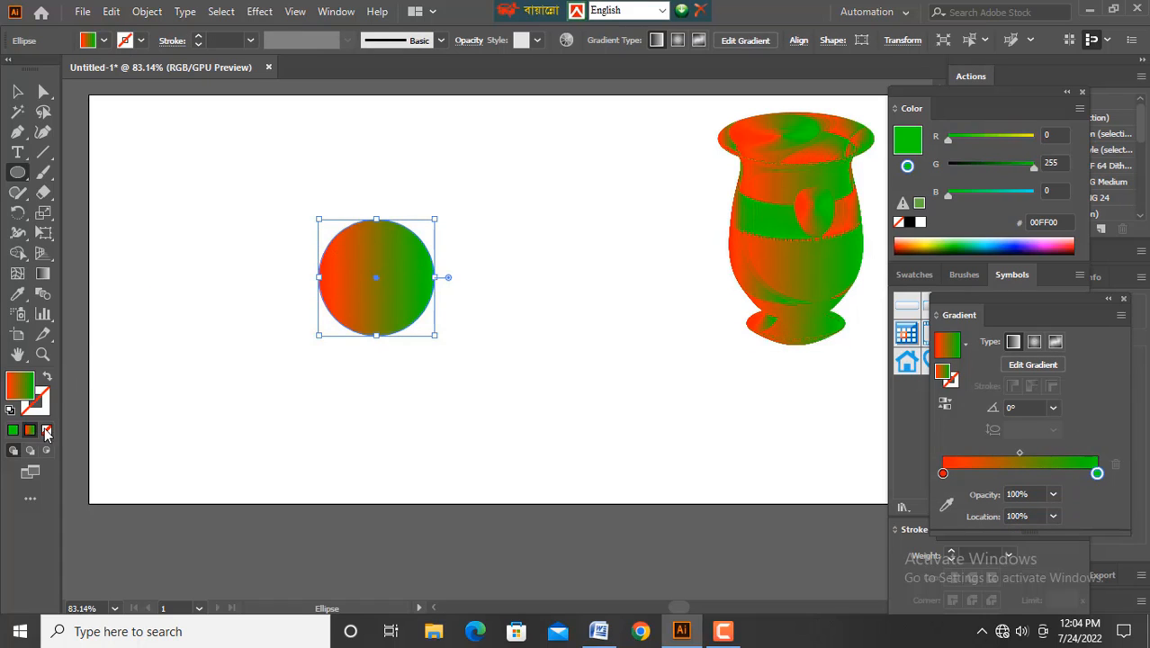
Replace the circle's gradient with a solid red FF0000 fill.
{"action": "left_click", "coordinate": [13, 433]}
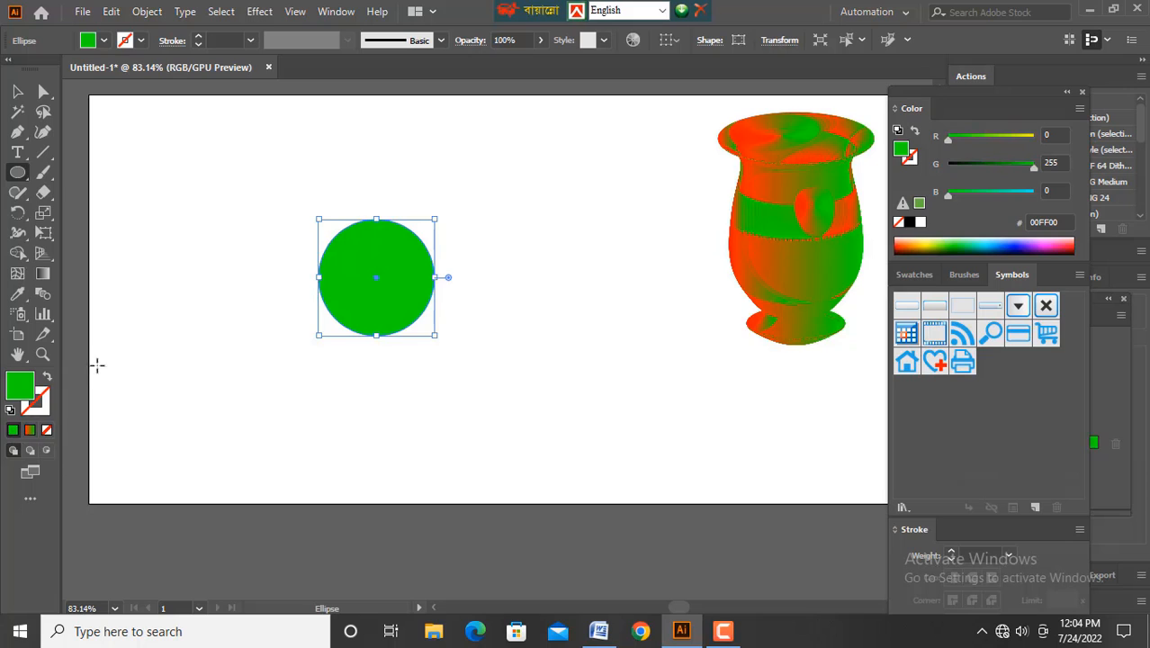
{"action": "double_click", "coordinate": [30, 391]}
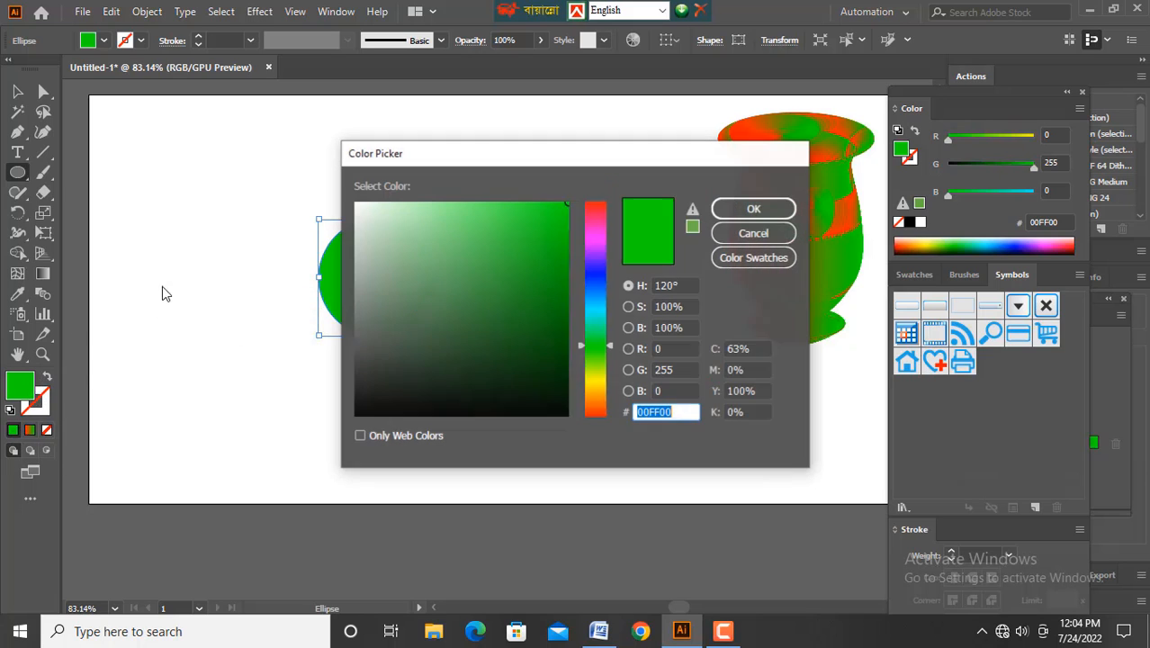
{"action": "left_click_drag", "start_coordinate": [587, 225], "coordinate": [590, 208]}
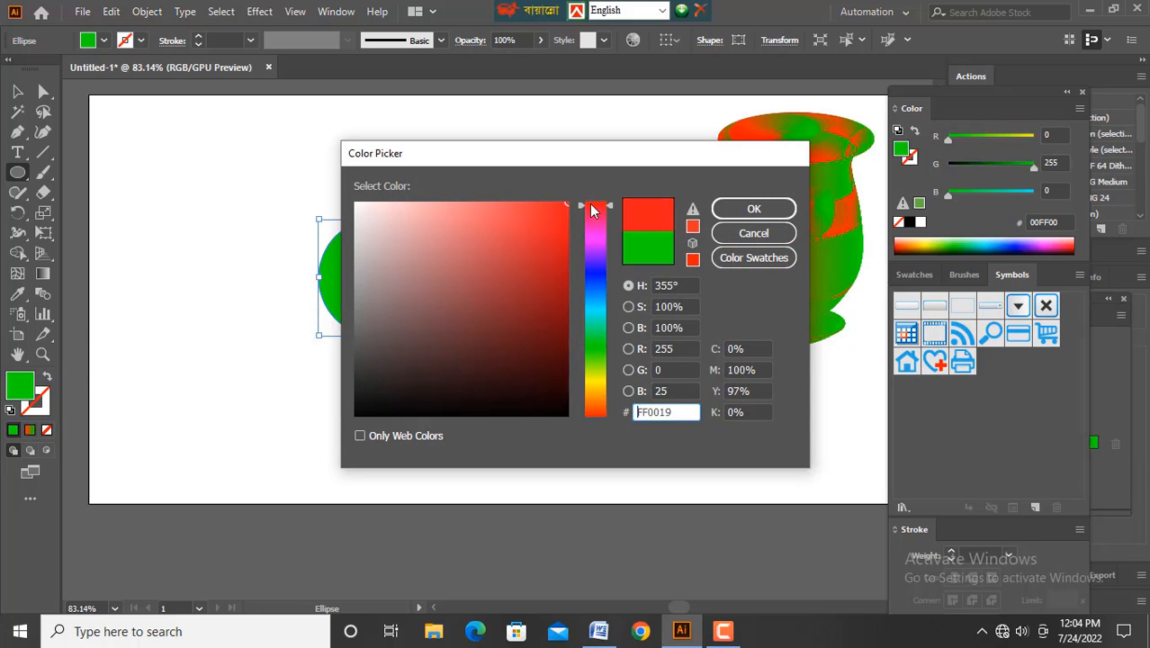
{"action": "left_click", "coordinate": [742, 209]}
Delete the red circle's left anchor point so that only its right half remains.
{"action": "scroll", "coordinate": [185, 331], "scroll_direction": "down", "scroll_amount": 1}
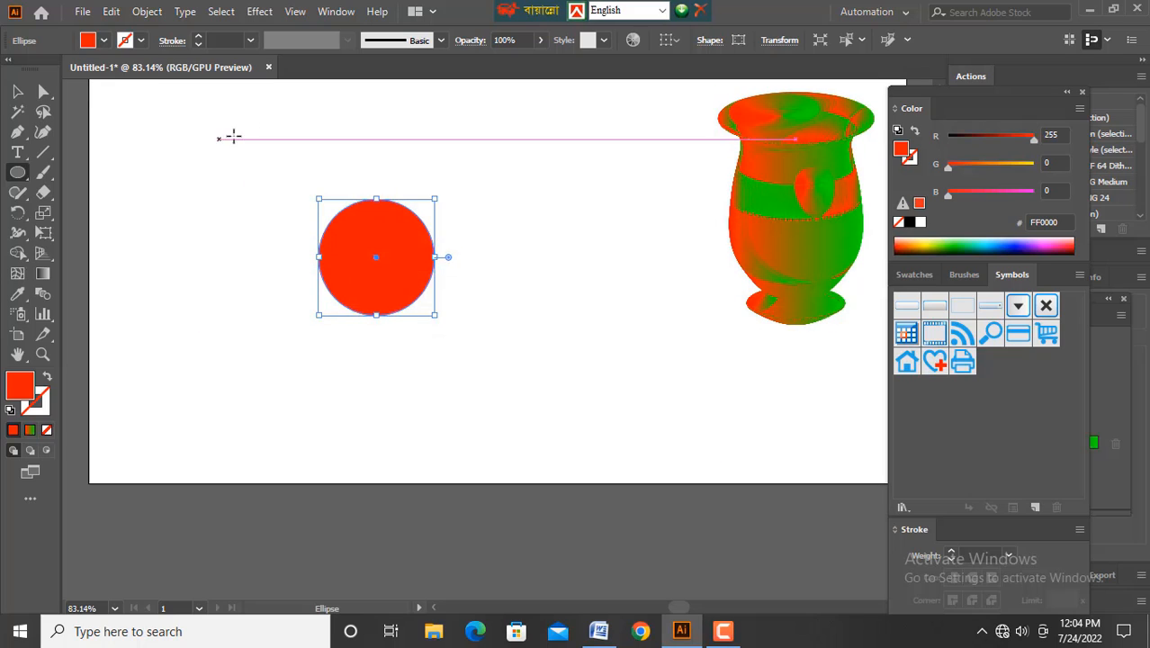
{"action": "left_click", "coordinate": [44, 92]}
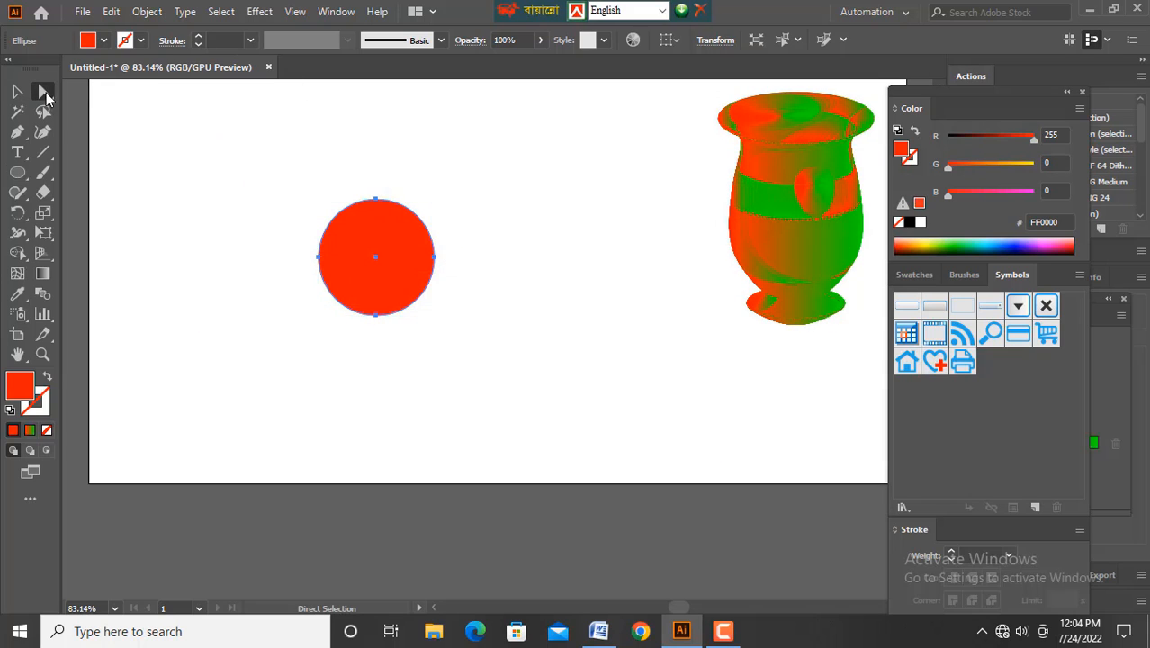
{"action": "left_click", "coordinate": [318, 257]}
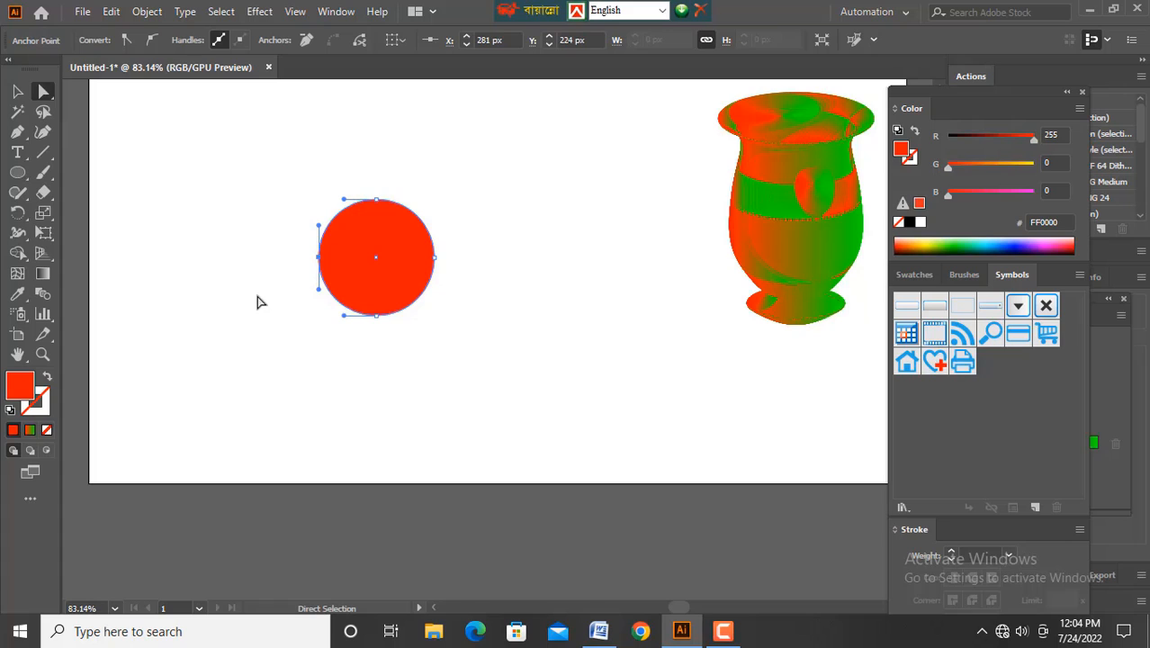
{"action": "key", "text": "Delete"}
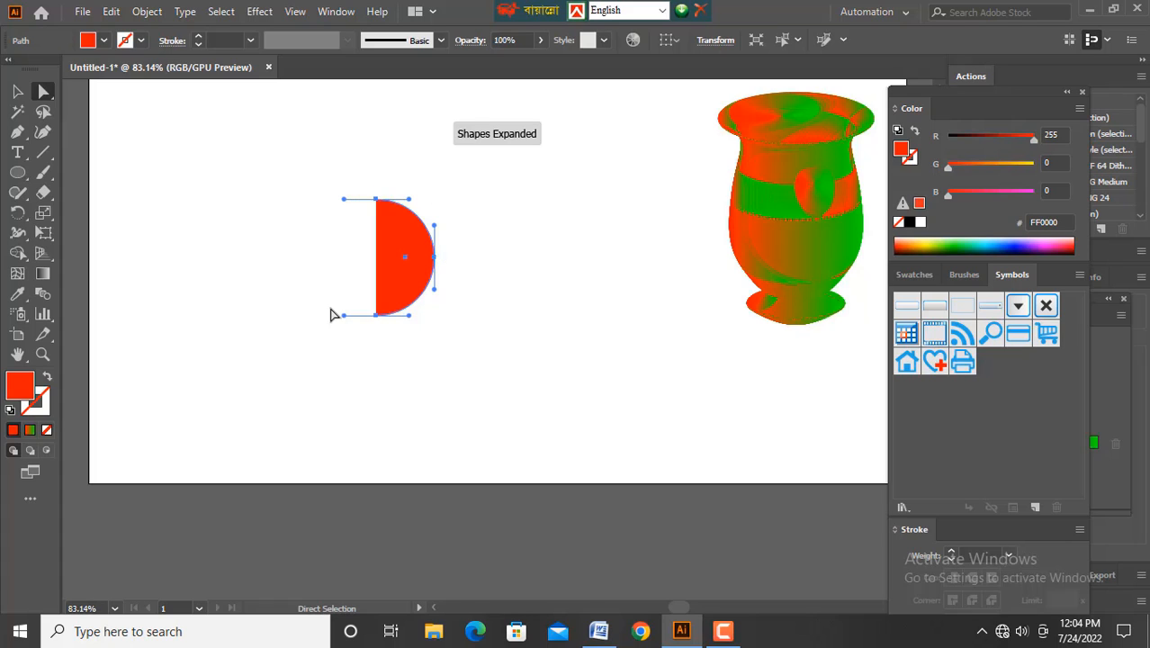
Start a 3D Revolve effect on the red half circle with the preview on and a 360° angle.
{"action": "left_click", "coordinate": [18, 92]}
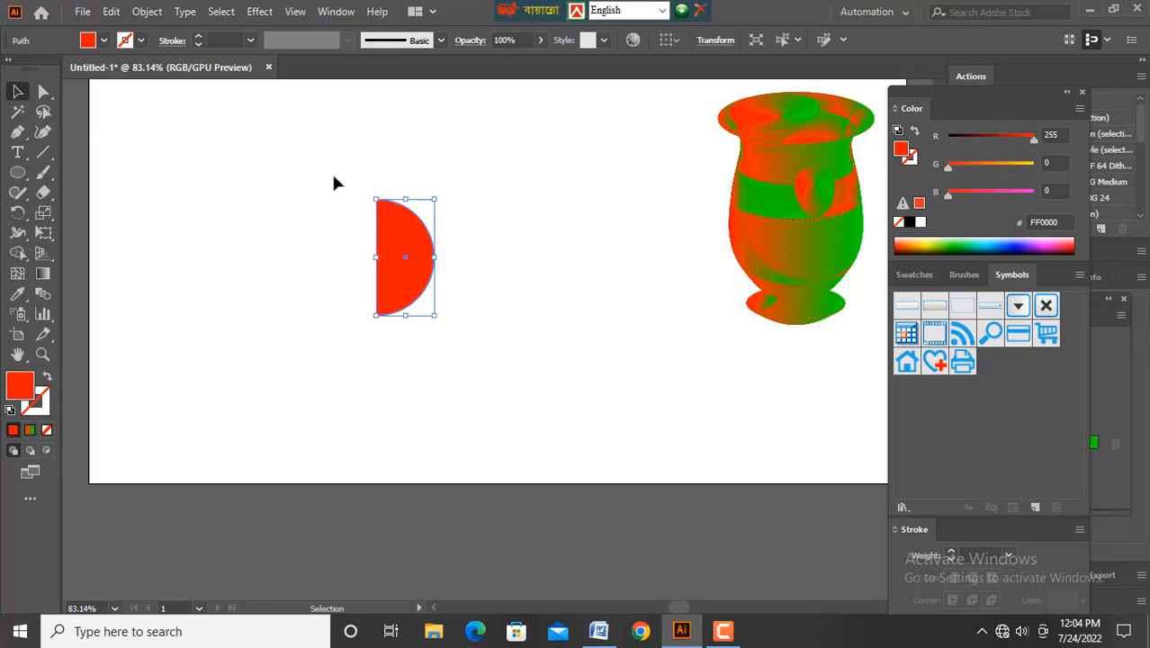
{"action": "left_click", "coordinate": [260, 14]}
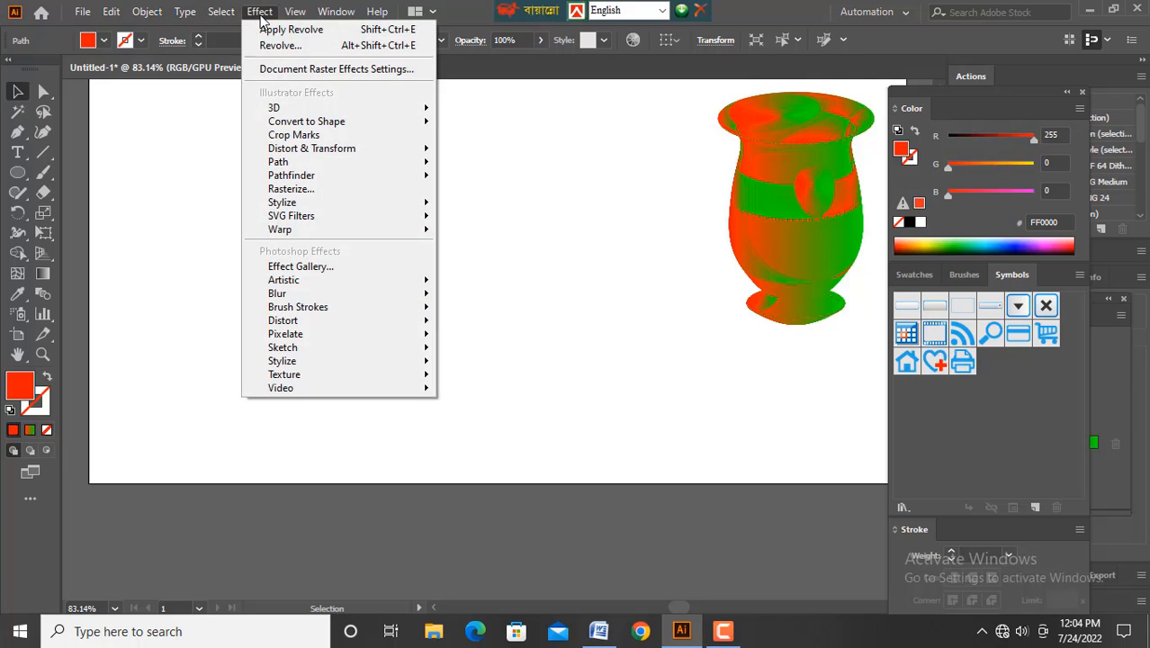
{"action": "mouse_move", "coordinate": [290, 106]}
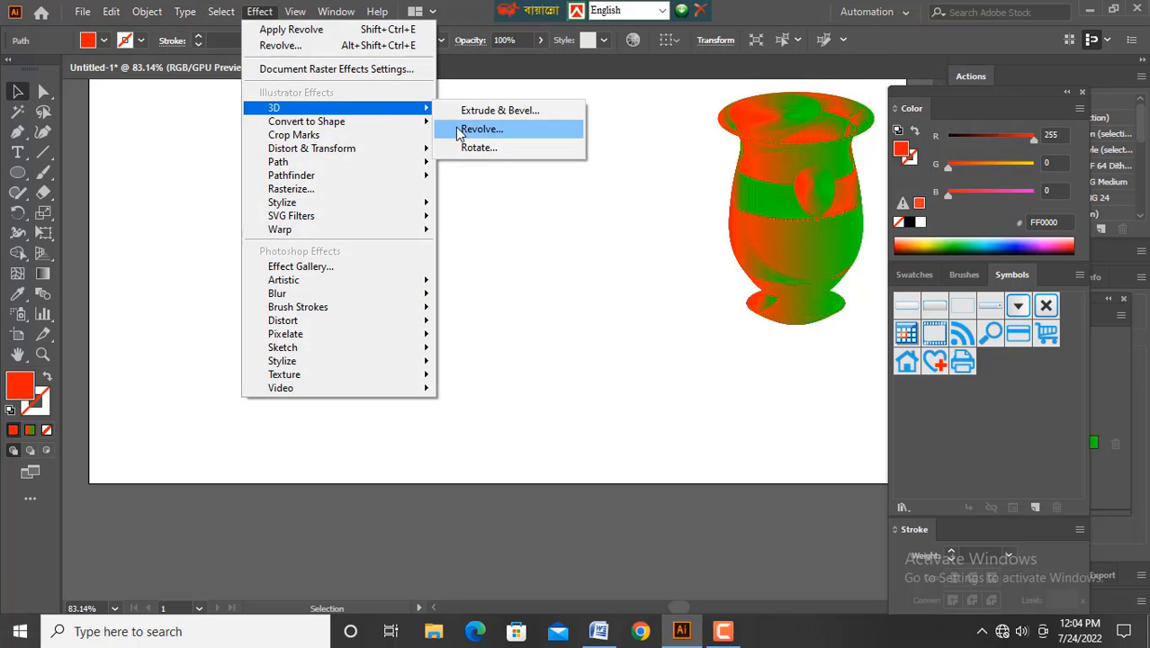
{"action": "left_click", "coordinate": [479, 129]}
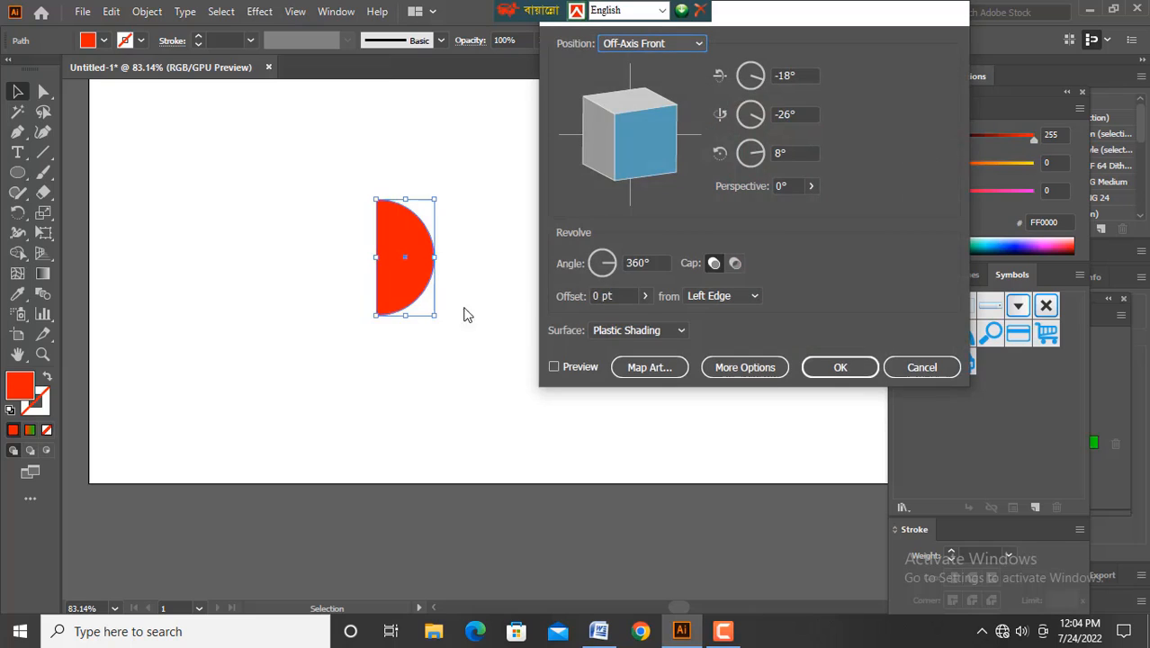
{"action": "left_click", "coordinate": [554, 367]}
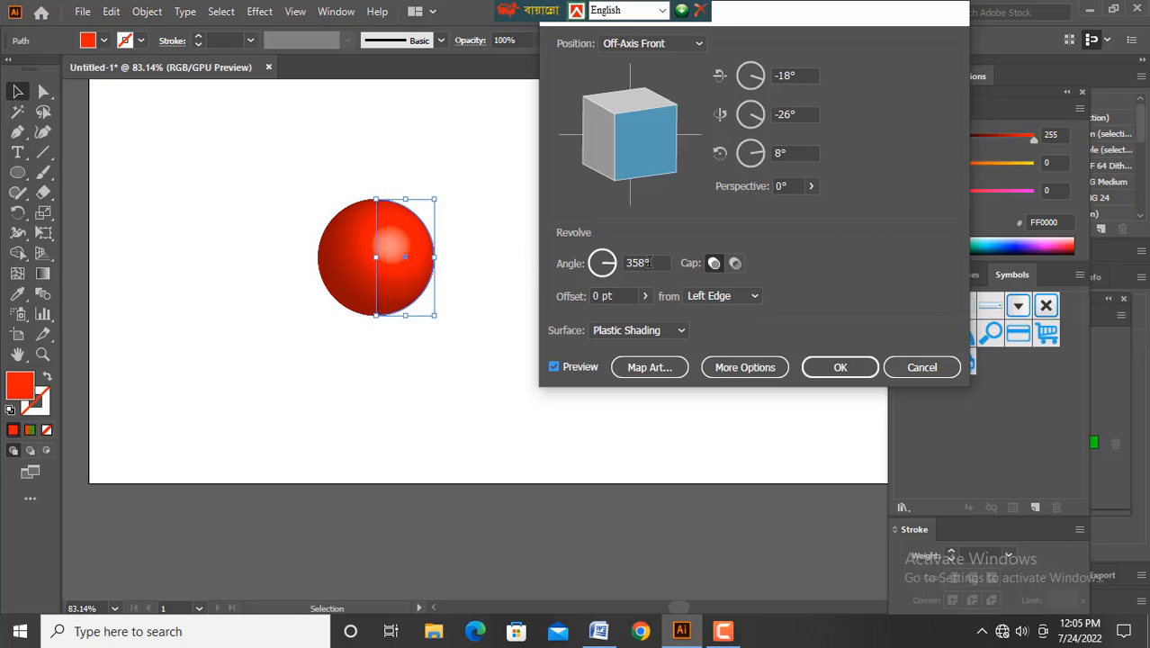
{"action": "scroll", "coordinate": [649, 262], "scroll_direction": "up", "scroll_amount": 5}
{"action": "left_click", "coordinate": [659, 262]}
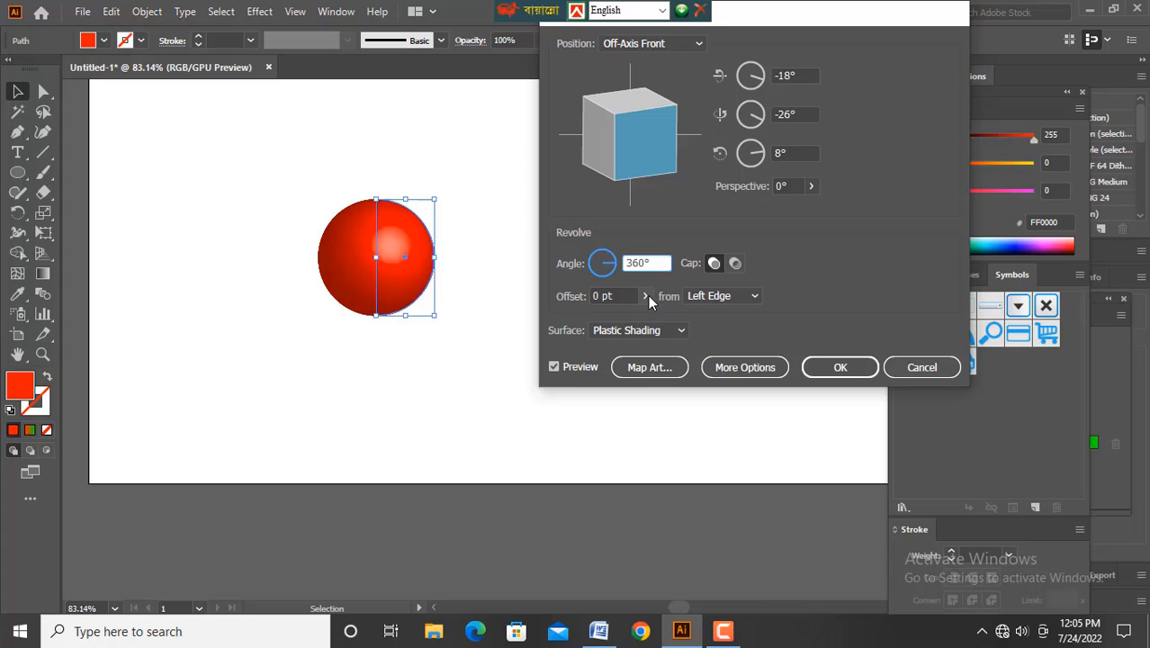
Set the revolve offset to 140 pt, try it from Right Edge, switch back to Left Edge and apply the effect.
{"action": "left_click", "coordinate": [646, 297]}
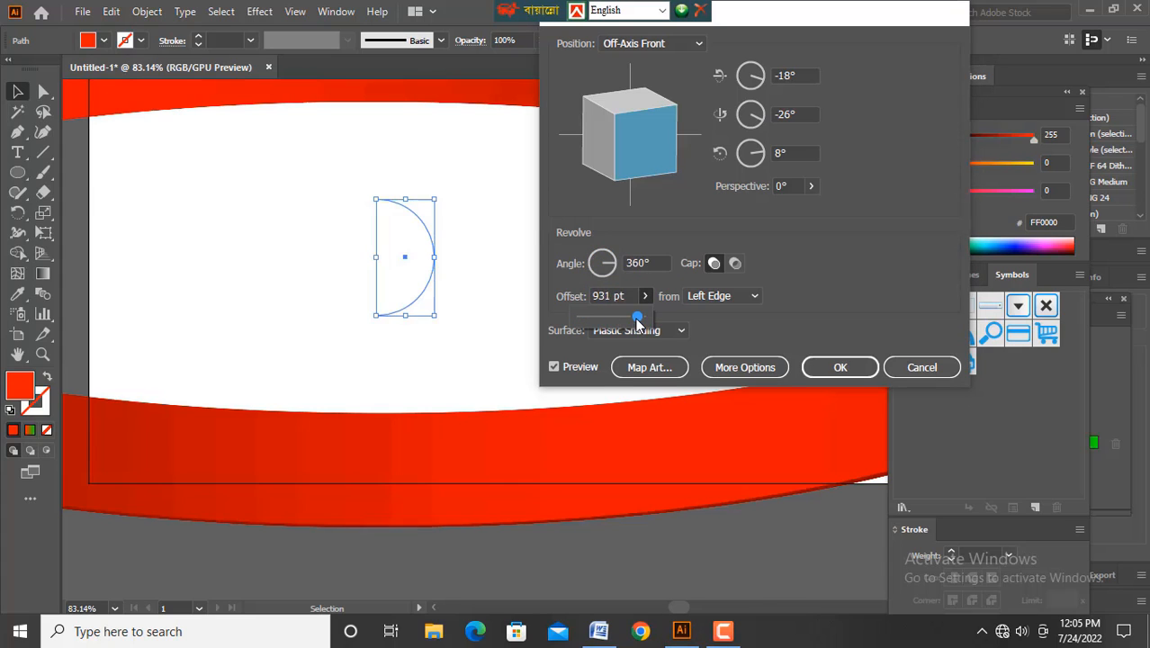
{"action": "left_click_drag", "start_coordinate": [637, 321], "coordinate": [586, 323]}
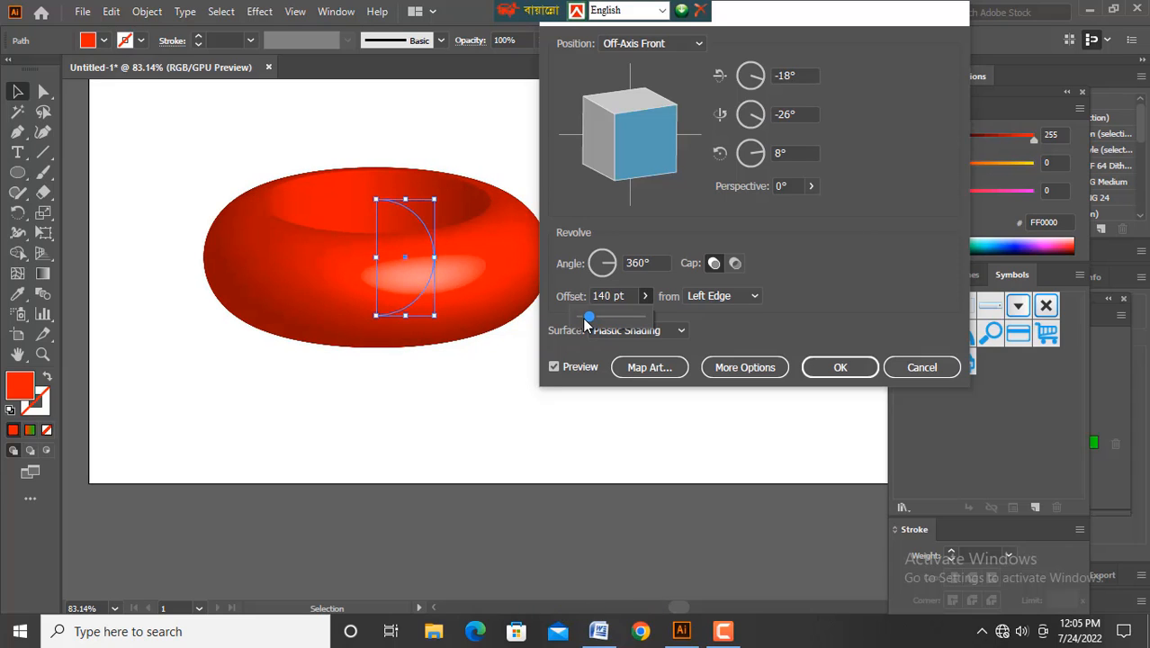
{"action": "left_click", "coordinate": [703, 293]}
{"action": "left_click", "coordinate": [726, 333]}
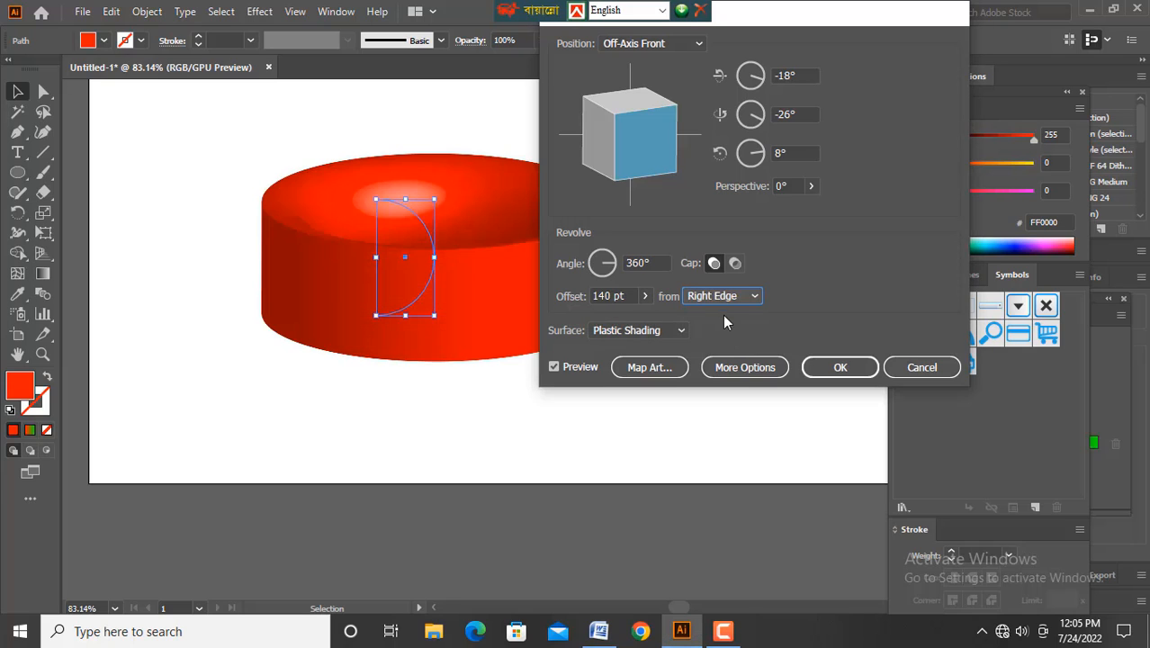
{"action": "left_click", "coordinate": [723, 295]}
{"action": "left_click", "coordinate": [725, 314]}
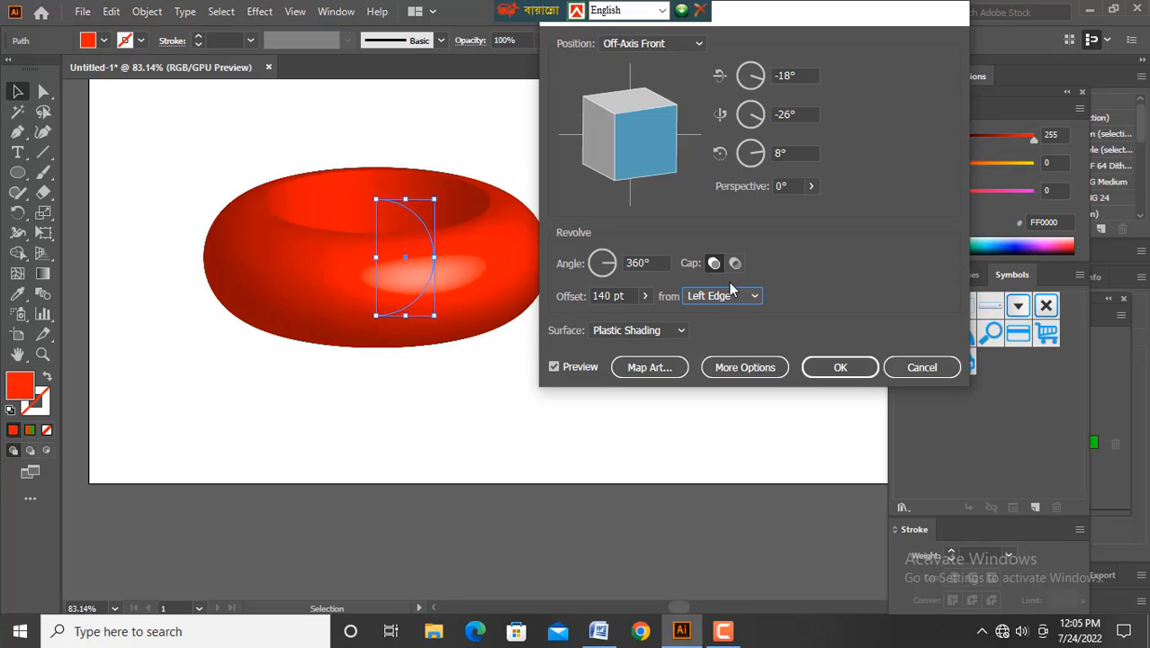
{"action": "left_click", "coordinate": [836, 367]}
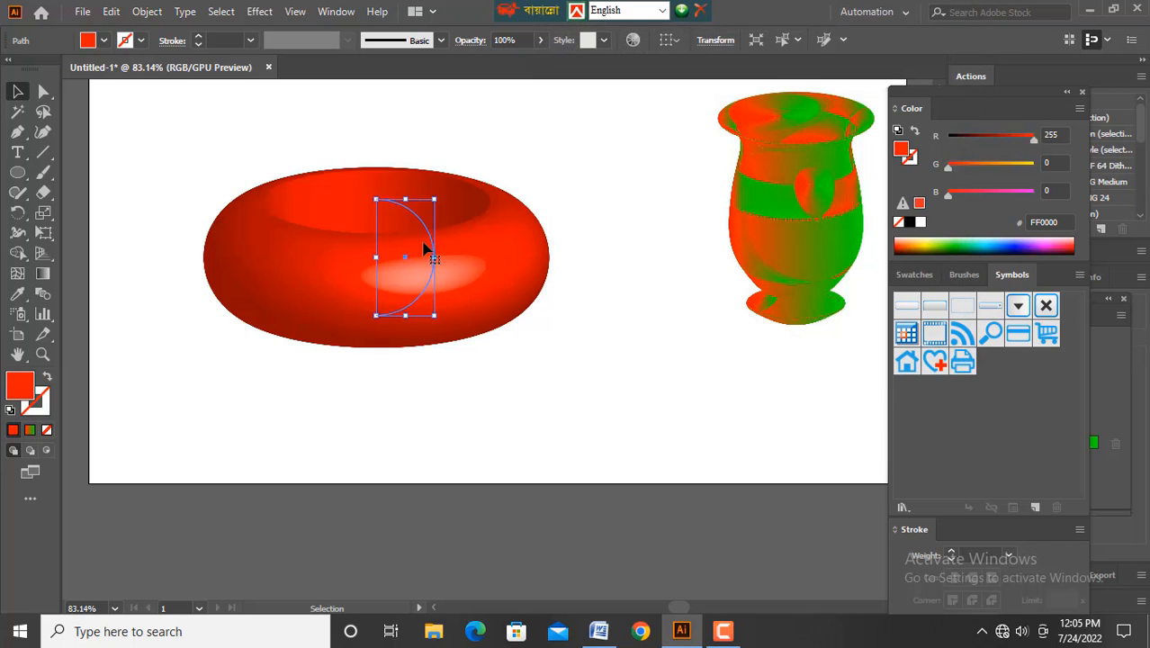
Expand the appearance of the revolved red ring, and expand the resulting group as well.
{"action": "scroll", "coordinate": [421, 252], "scroll_direction": "up", "scroll_amount": 2}
{"action": "scroll", "coordinate": [417, 253], "scroll_direction": "down", "scroll_amount": 3}
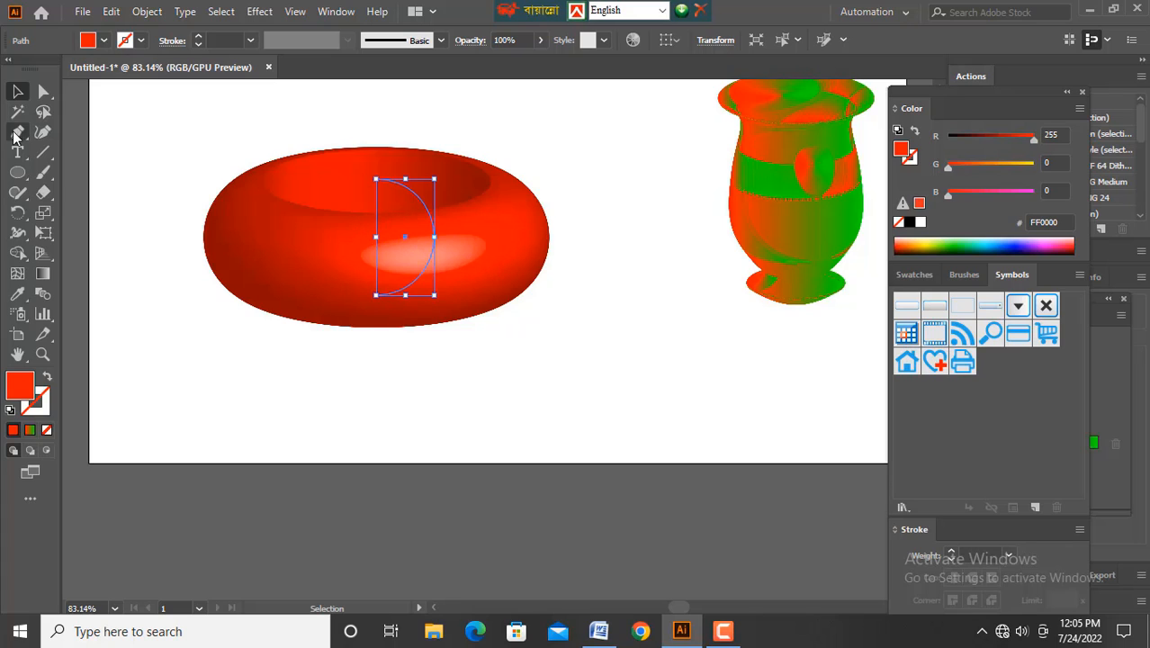
{"action": "left_click", "coordinate": [146, 11]}
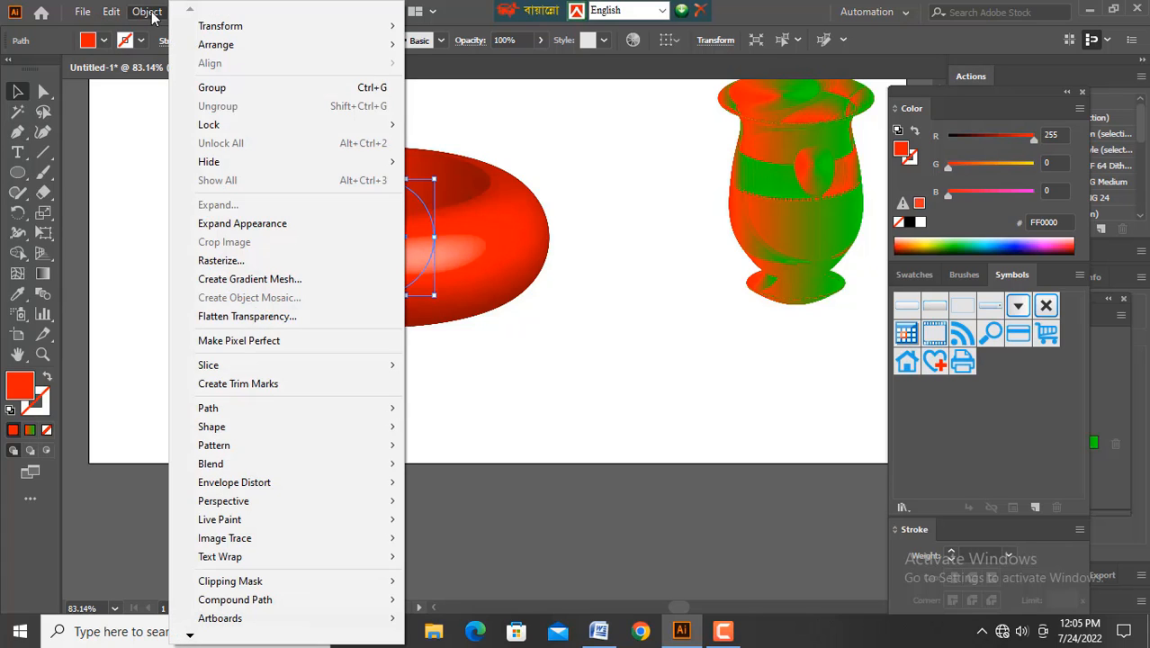
{"action": "left_click", "coordinate": [228, 224]}
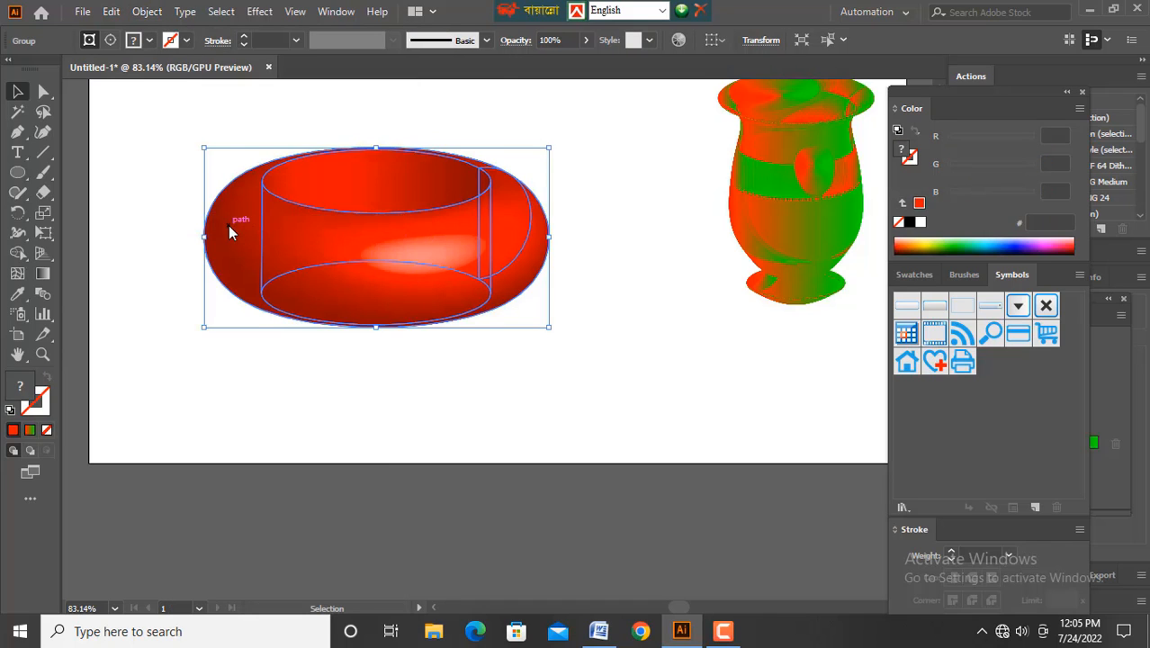
{"action": "scroll", "coordinate": [229, 233], "scroll_direction": "up", "scroll_amount": 1}
{"action": "left_click", "coordinate": [146, 11]}
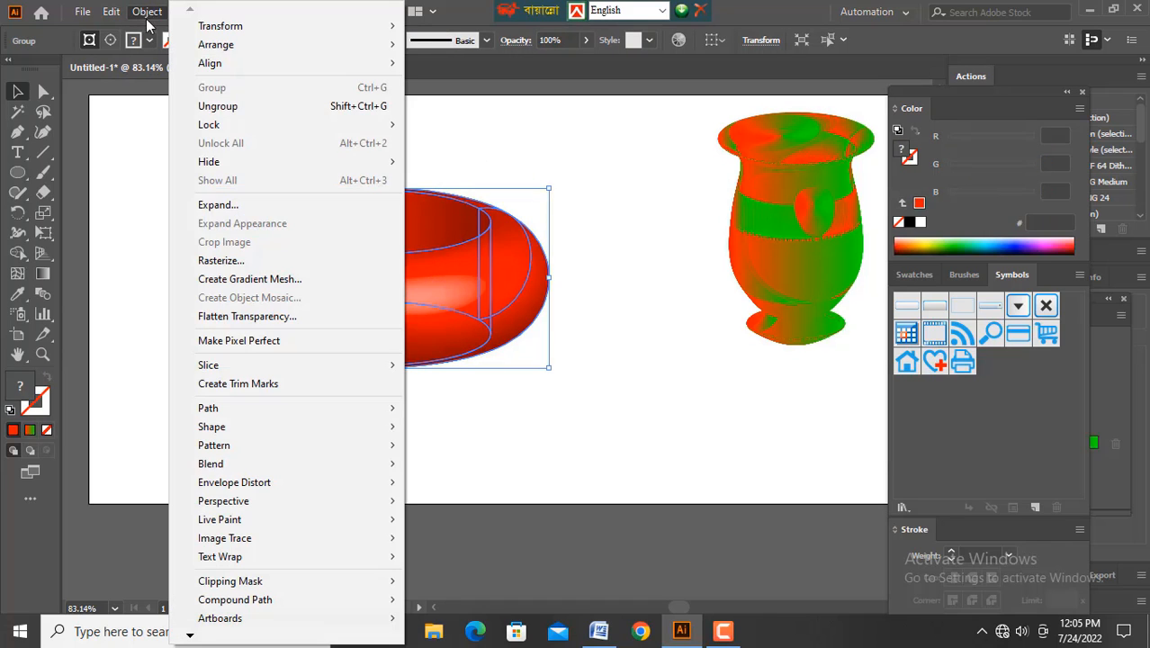
{"action": "left_click", "coordinate": [217, 206]}
{"action": "scroll", "coordinate": [315, 236], "scroll_direction": "down", "scroll_amount": 1}
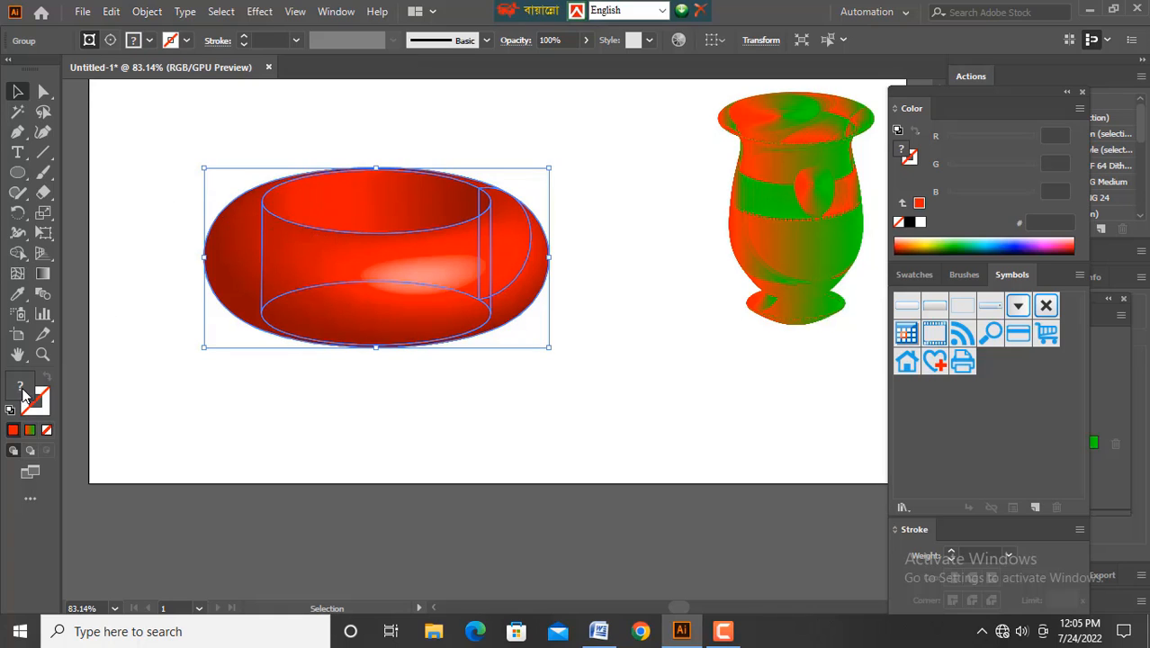
Fill the expanded ring with a linear gradient and recolour its start stop yellow FFFF00 and its end stop blue 0000FF.
{"action": "left_click", "coordinate": [31, 431]}
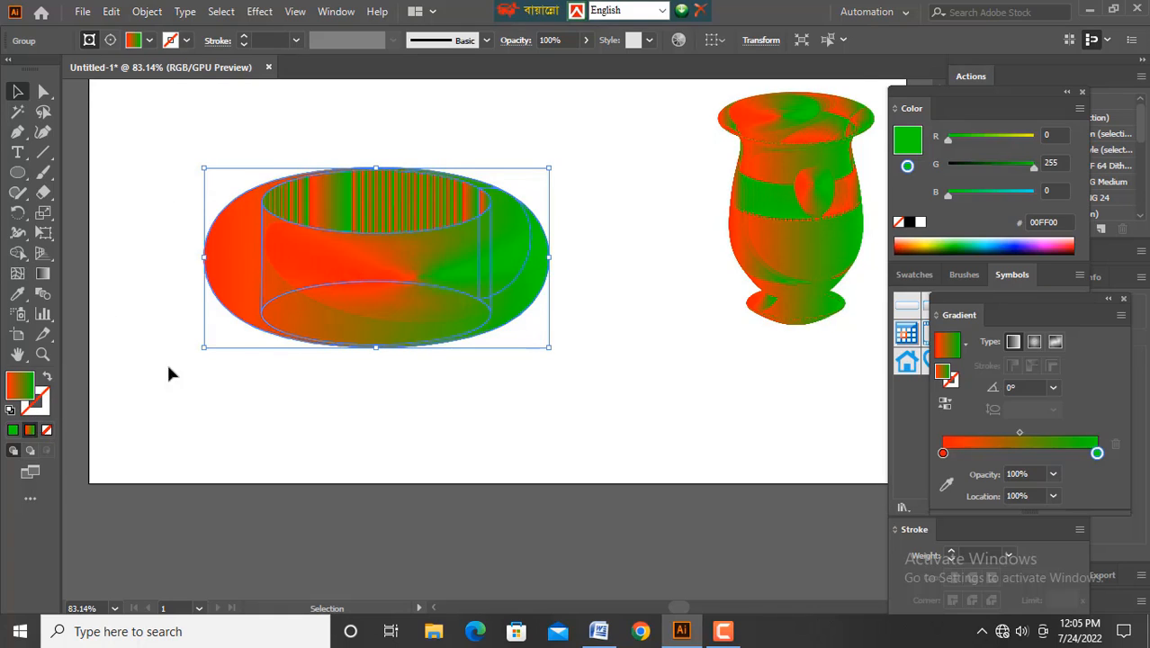
{"action": "scroll", "coordinate": [168, 368], "scroll_direction": "down", "scroll_amount": 2}
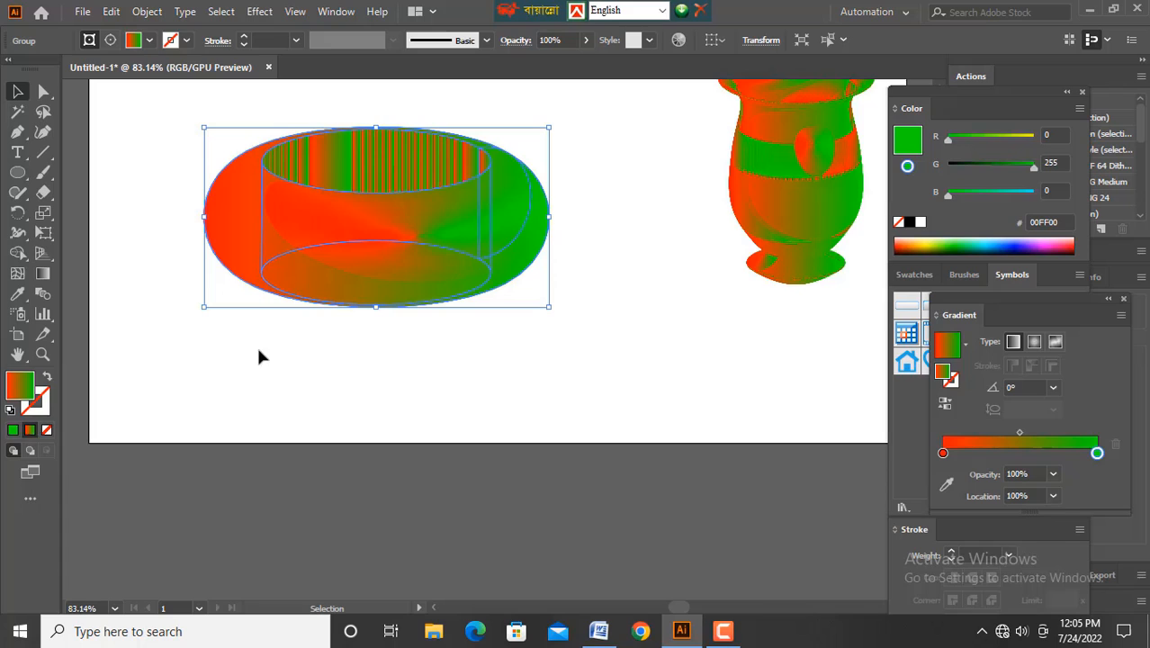
{"action": "double_click", "coordinate": [943, 454]}
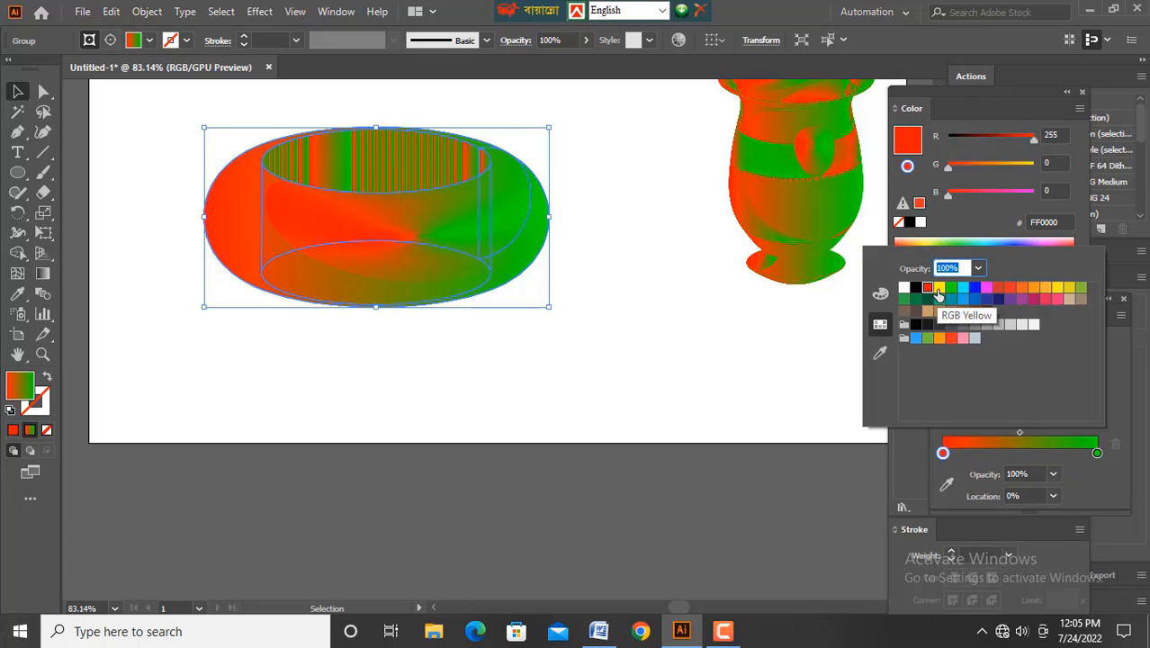
{"action": "left_click", "coordinate": [938, 288]}
{"action": "left_click", "coordinate": [1095, 453]}
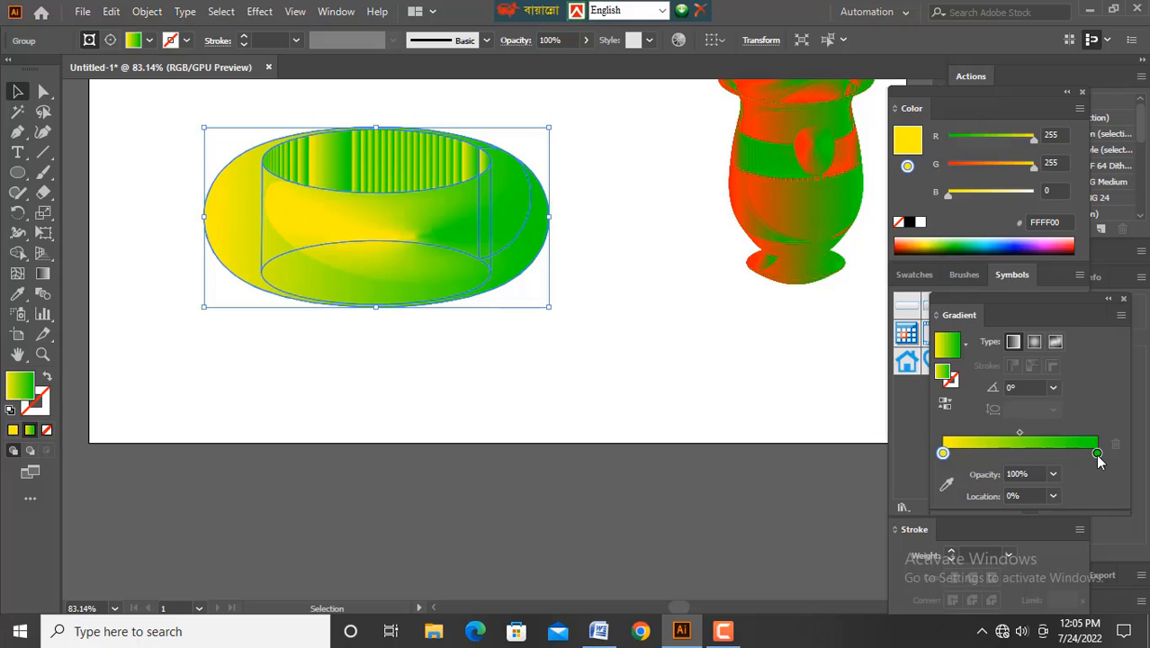
{"action": "double_click", "coordinate": [1095, 453]}
{"action": "left_click", "coordinate": [974, 289]}
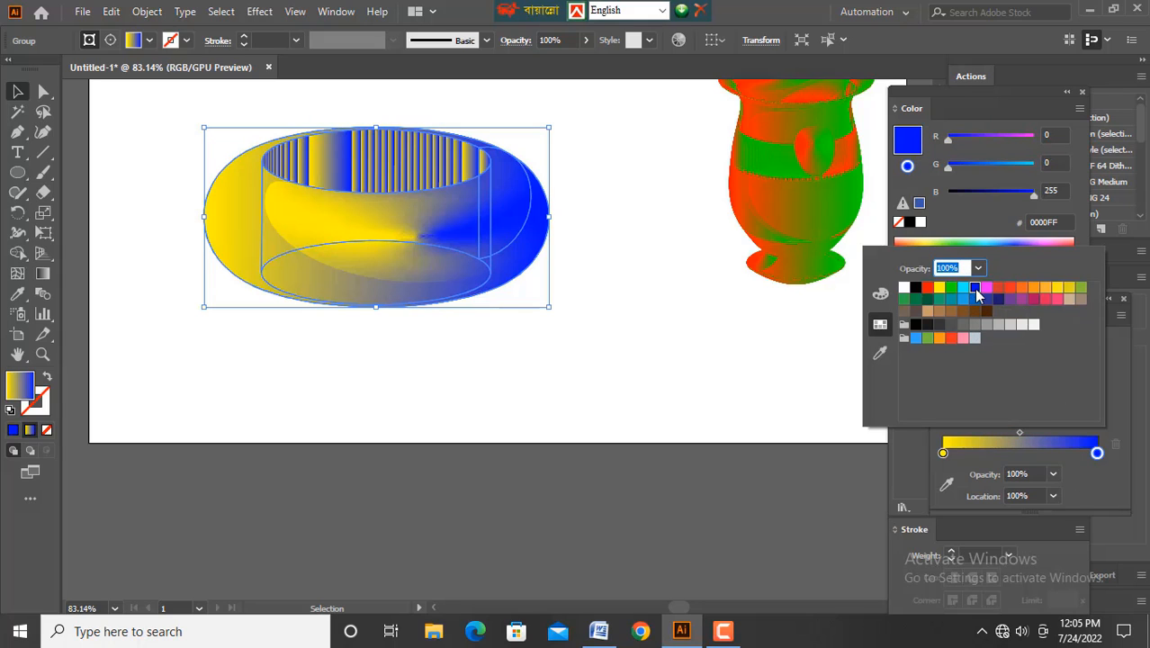
Scale down the yellow-to-blue ring and move it next to the vase.
{"action": "scroll", "coordinate": [513, 395], "scroll_direction": "up", "scroll_amount": 4}
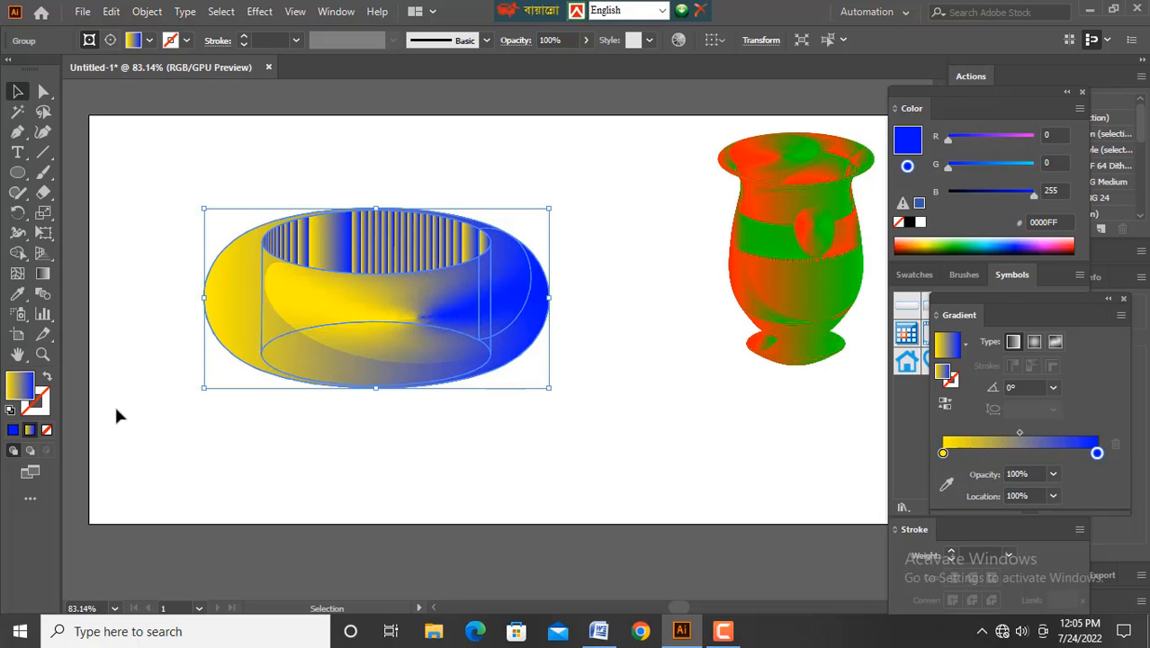
{"action": "left_click_drag", "start_coordinate": [203, 390], "coordinate": [341, 330]}
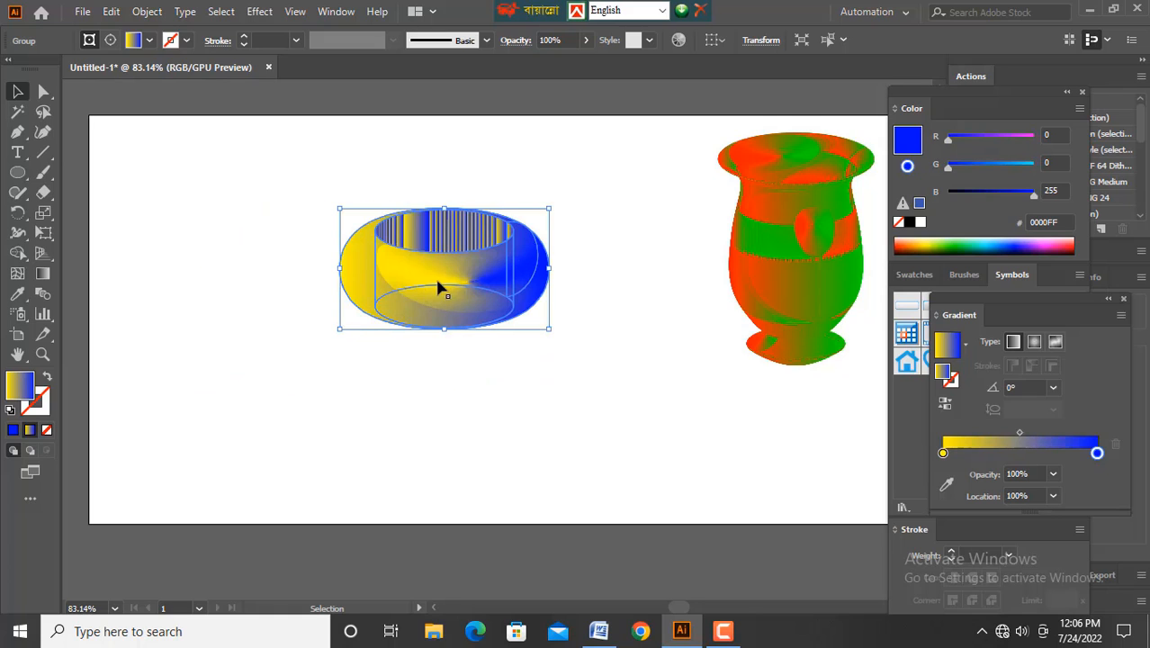
{"action": "left_click_drag", "start_coordinate": [442, 288], "coordinate": [547, 286]}
{"action": "left_click_drag", "start_coordinate": [479, 298], "coordinate": [529, 263]}
{"action": "scroll", "coordinate": [572, 318], "scroll_direction": "down", "scroll_amount": 1}
{"action": "scroll", "coordinate": [506, 306], "scroll_direction": "up", "scroll_amount": 2}
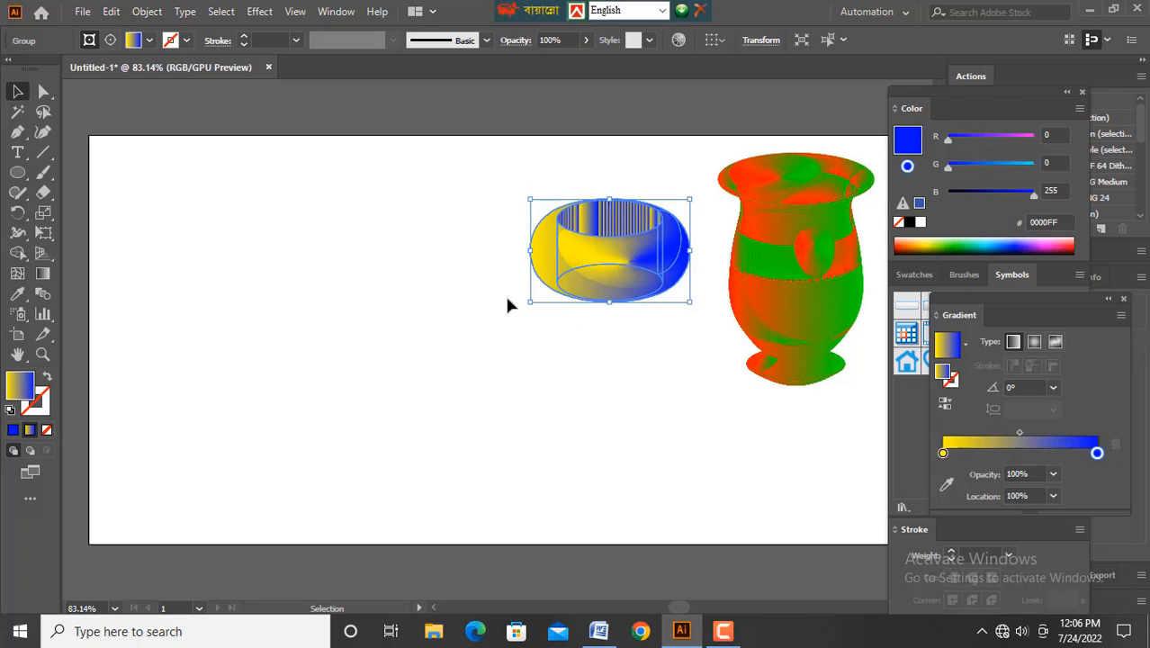
{"action": "left_click_drag", "start_coordinate": [529, 303], "coordinate": [542, 298]}
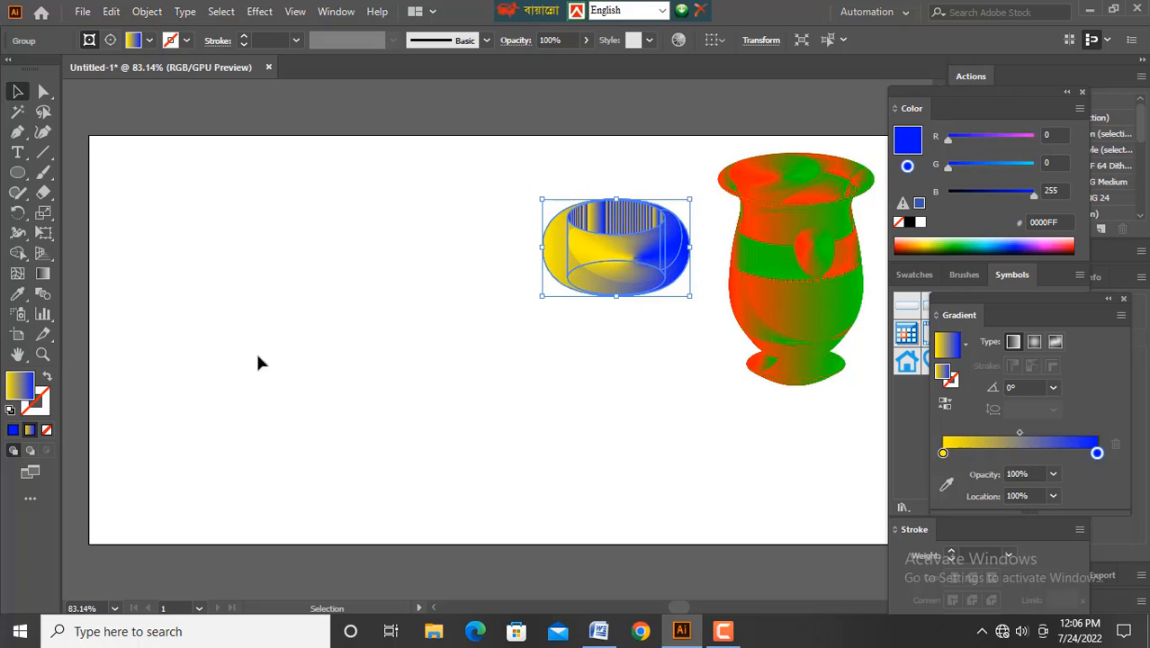
{"action": "scroll", "coordinate": [267, 372], "scroll_direction": "down", "scroll_amount": 1}
{"action": "scroll", "coordinate": [423, 360], "scroll_direction": "up", "scroll_amount": 2}
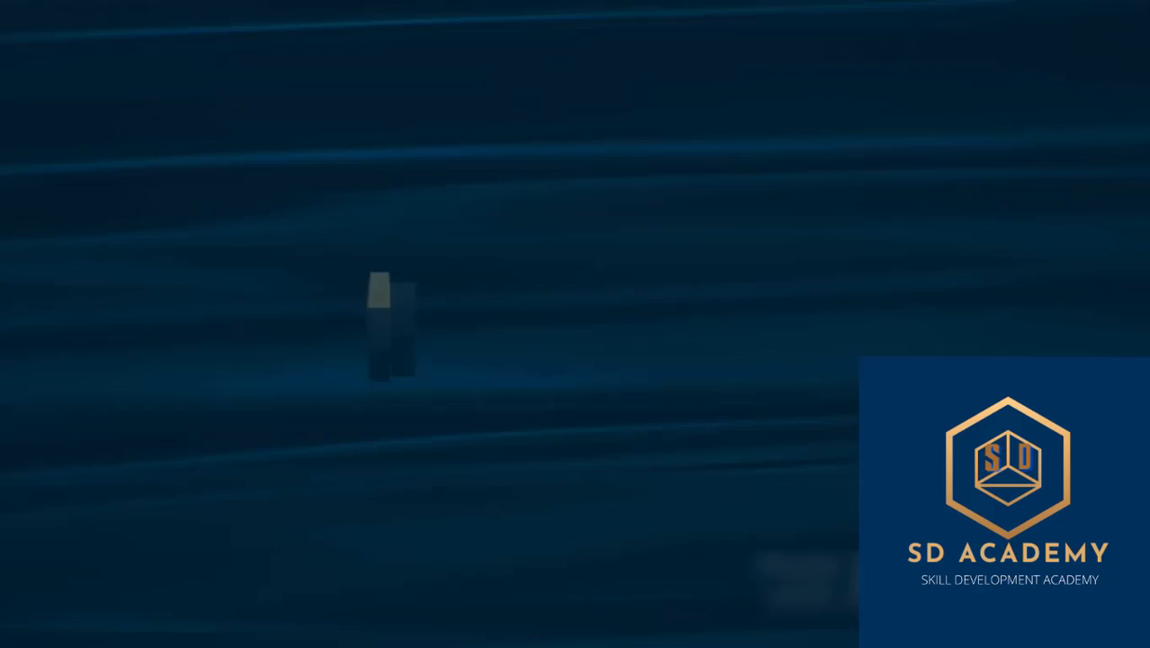